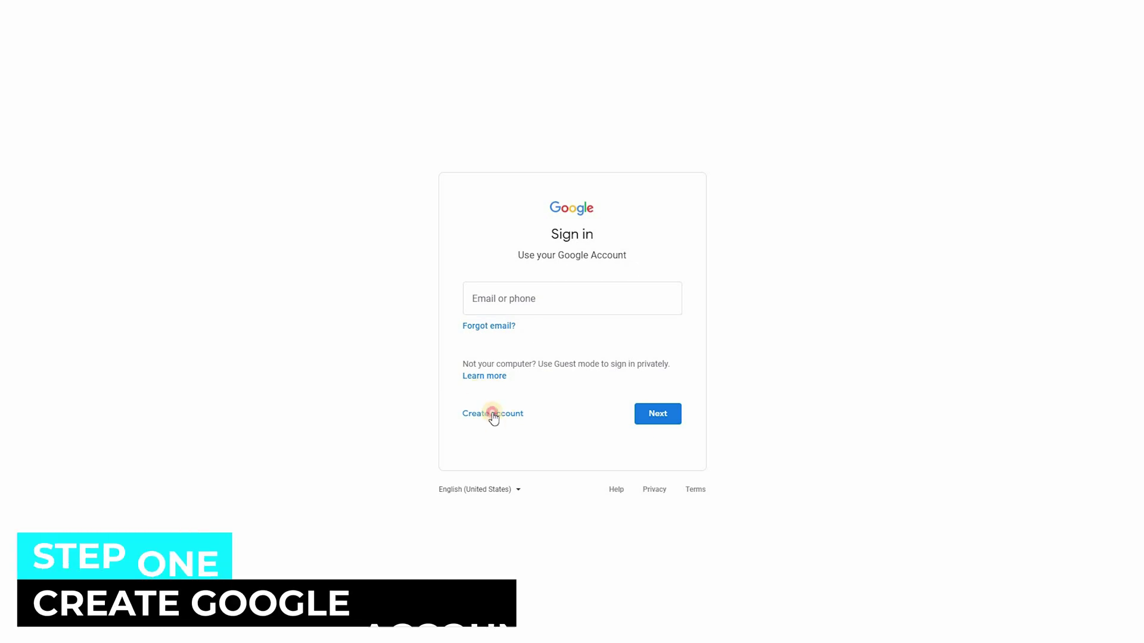
- Start a new Google account for managing a business and fill in the name fields
{"action": "left_click", "coordinate": [484, 416]}
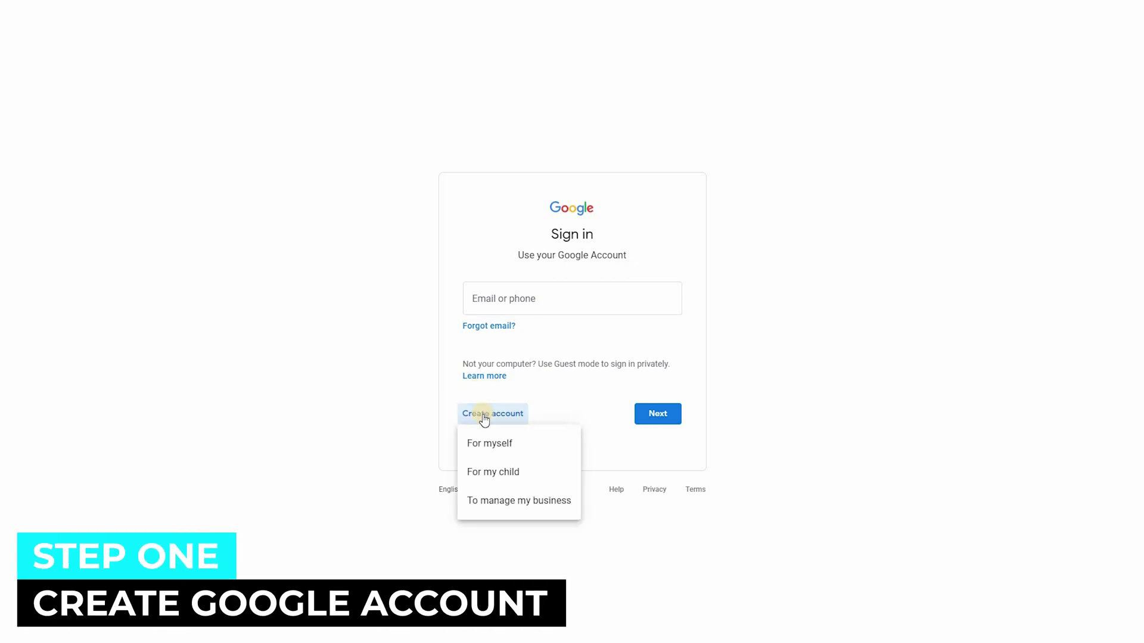
{"action": "left_click", "coordinate": [511, 502]}
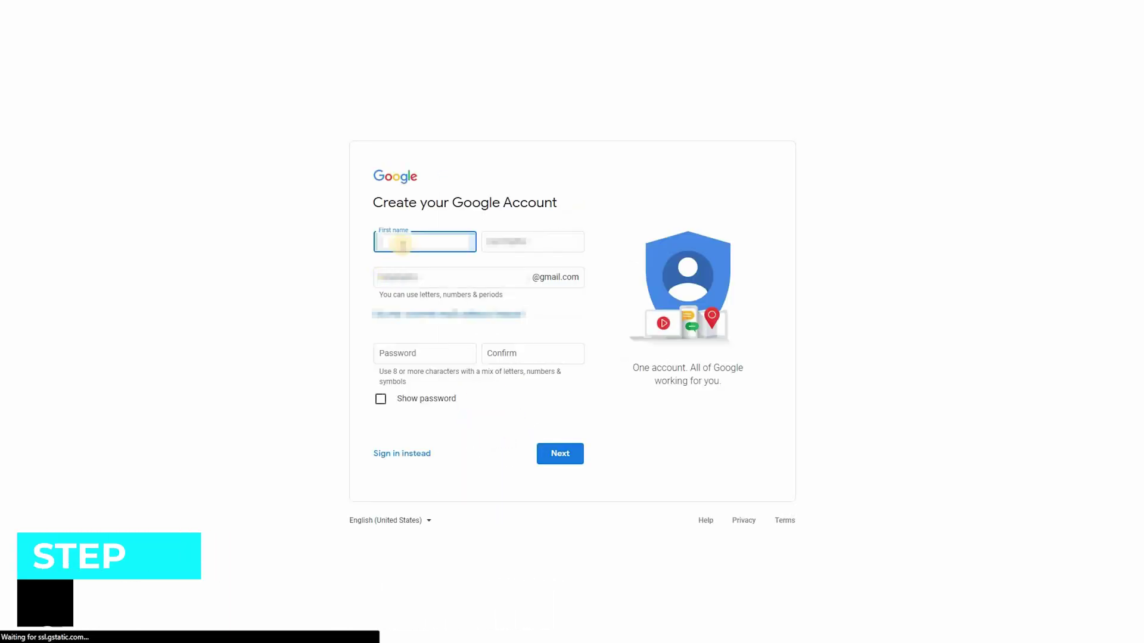
{"action": "type", "text": "[blurred]"}
{"action": "key", "text": "Tab"}
{"action": "type", "text": "[blurred]"}
{"action": "key", "text": "Tab"}
{"action": "type", "text": "[blurred]"}
- Set and confirm the account password, then submit the details
{"action": "left_click", "coordinate": [422, 367]}
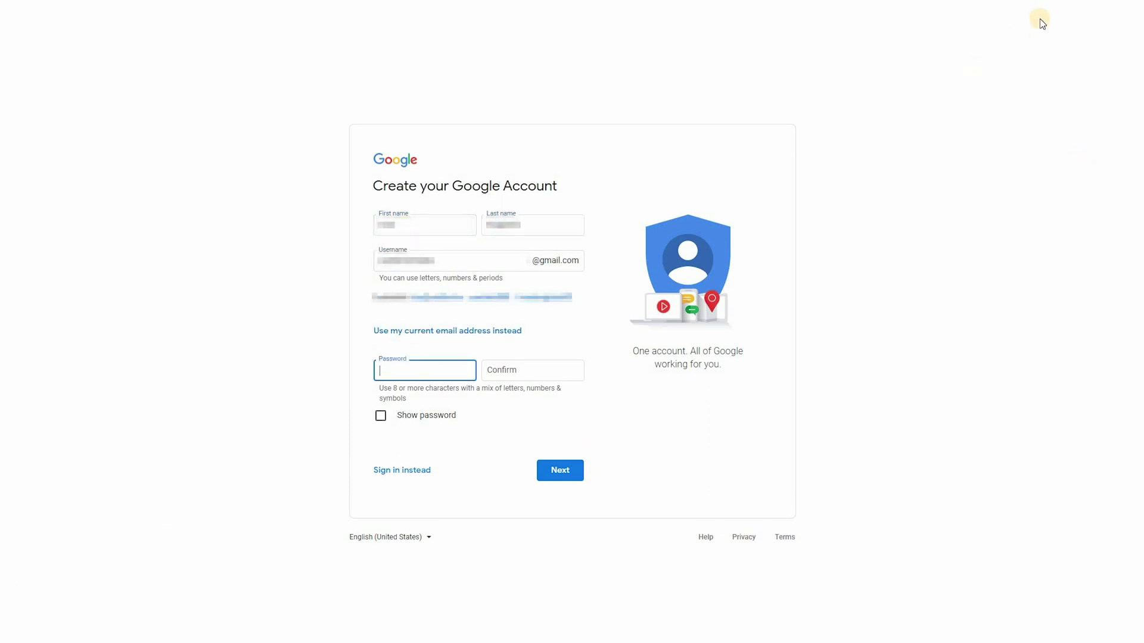
{"action": "right_click", "coordinate": [414, 370]}
{"action": "mouse_move", "coordinate": [477, 559]}
{"action": "left_click", "coordinate": [651, 599]}
{"action": "left_click", "coordinate": [512, 370]}
{"action": "key", "text": "ctrl+v"}
{"action": "left_click", "coordinate": [560, 470]}
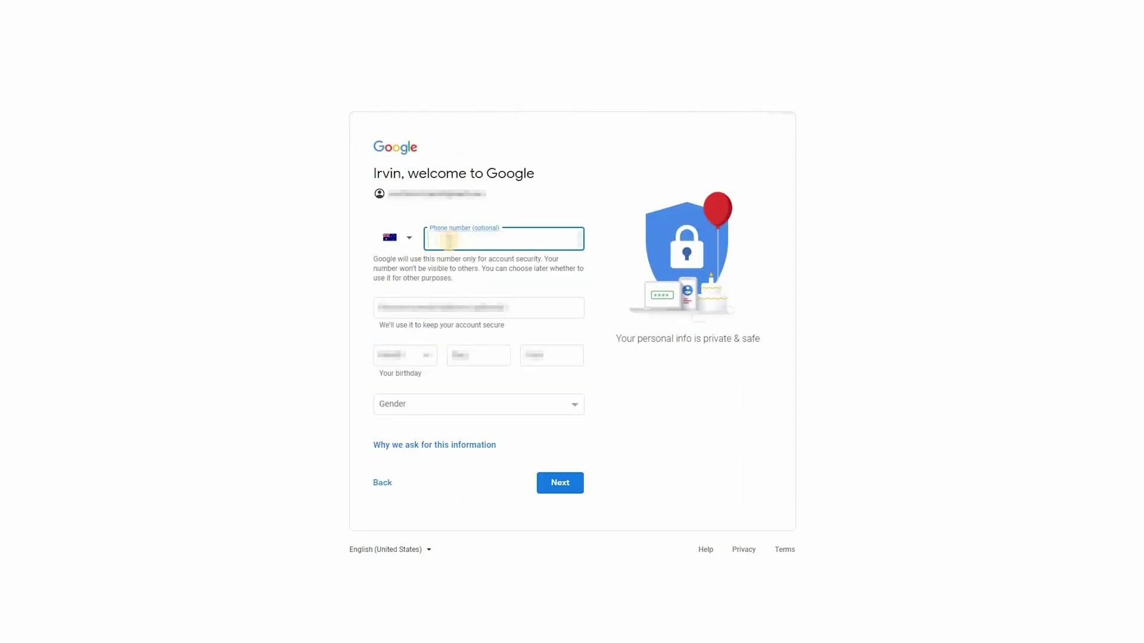
- Enter the remaining account details and birthday, with gender set to Male
{"action": "type", "text": "[blurred]"}
{"action": "left_click", "coordinate": [398, 308]}
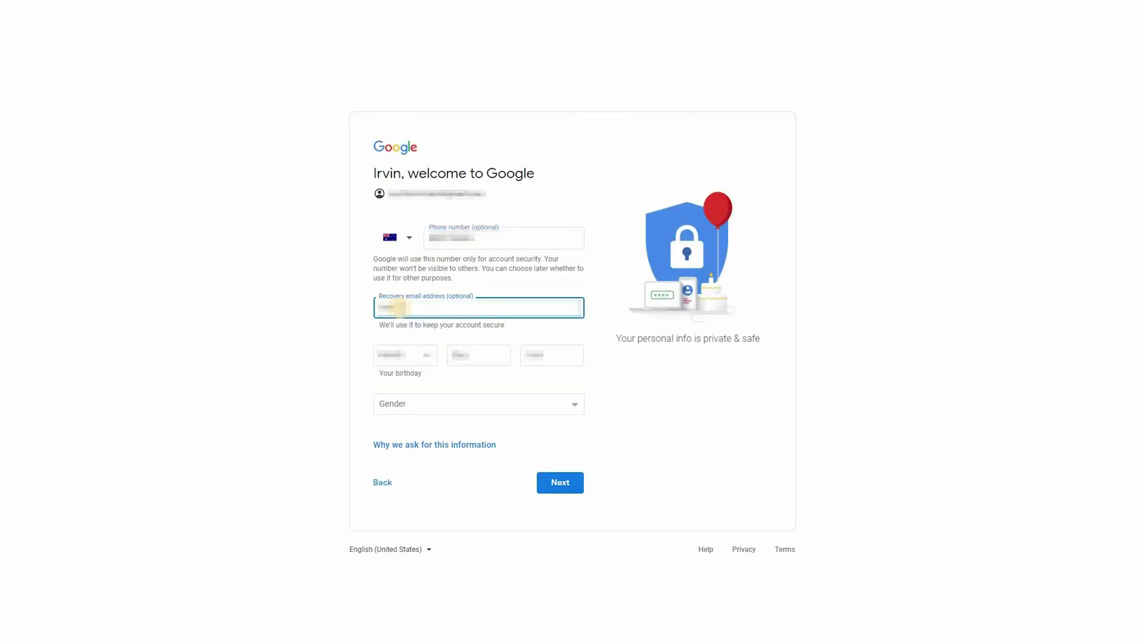
{"action": "left_click", "coordinate": [454, 357]}
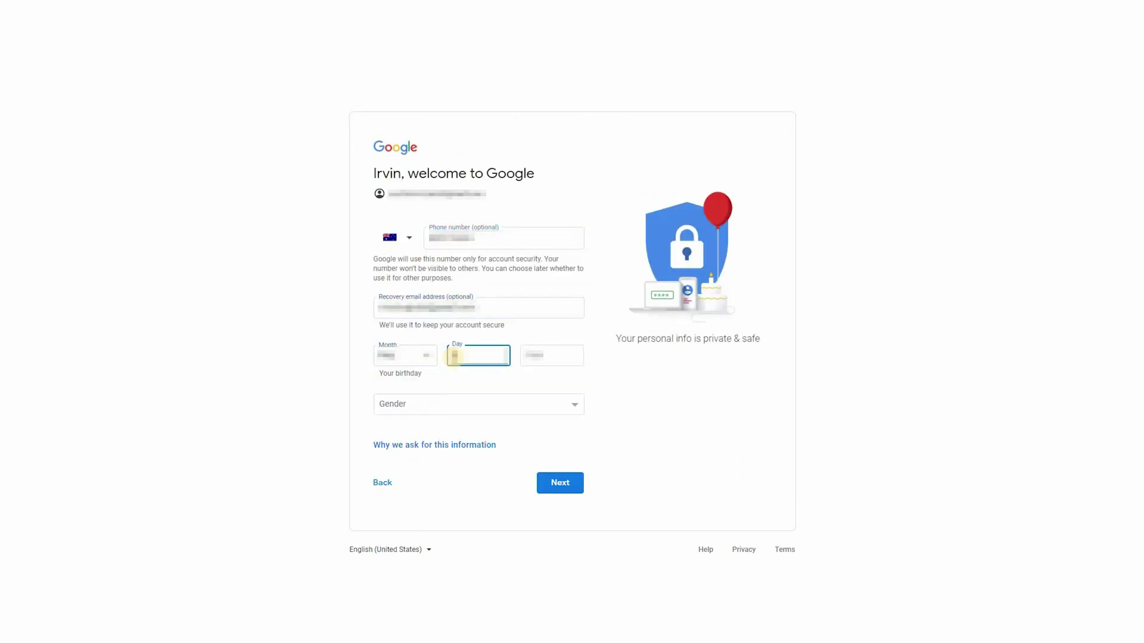
{"action": "type", "text": "[blurred]"}
{"action": "key", "text": "Tab"}
{"action": "type", "text": "[blurred]"}
{"action": "left_click", "coordinate": [405, 404]}
{"action": "left_click", "coordinate": [393, 429]}
{"action": "left_click", "coordinate": [560, 483]}
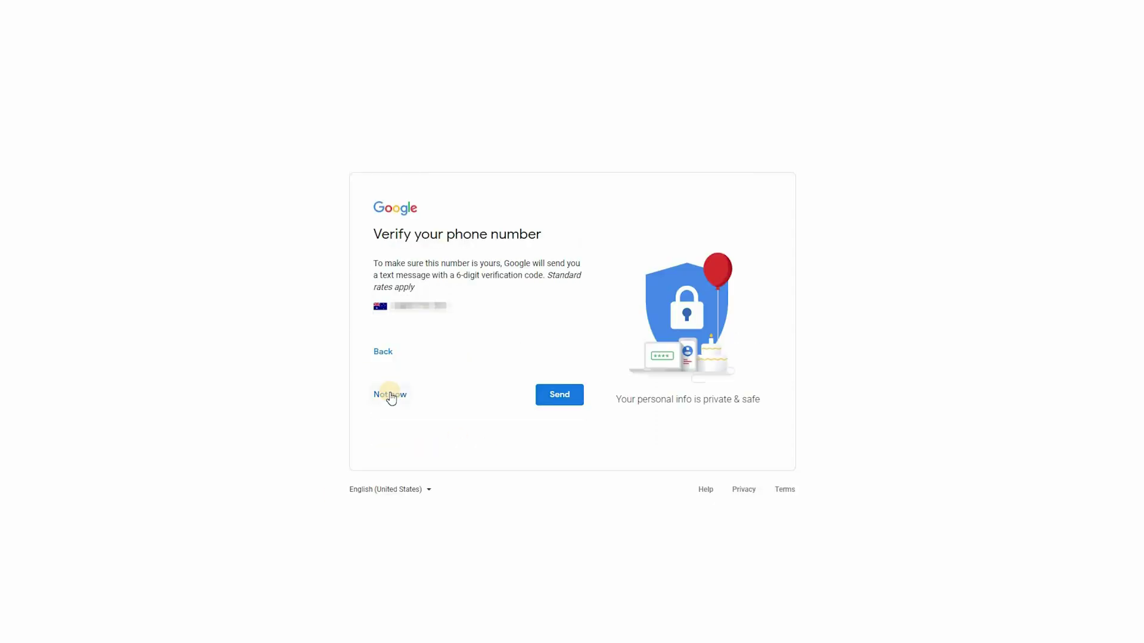
- Verify the phone number with the code sent by text
{"action": "left_click", "coordinate": [559, 394]}
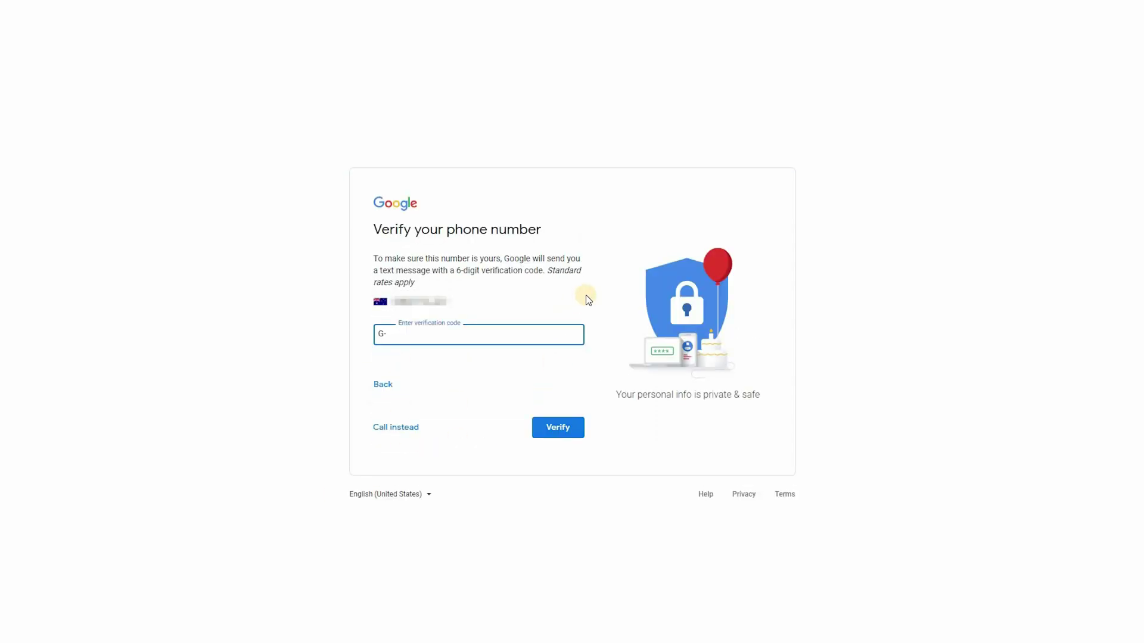
{"action": "key", "text": "Return"}
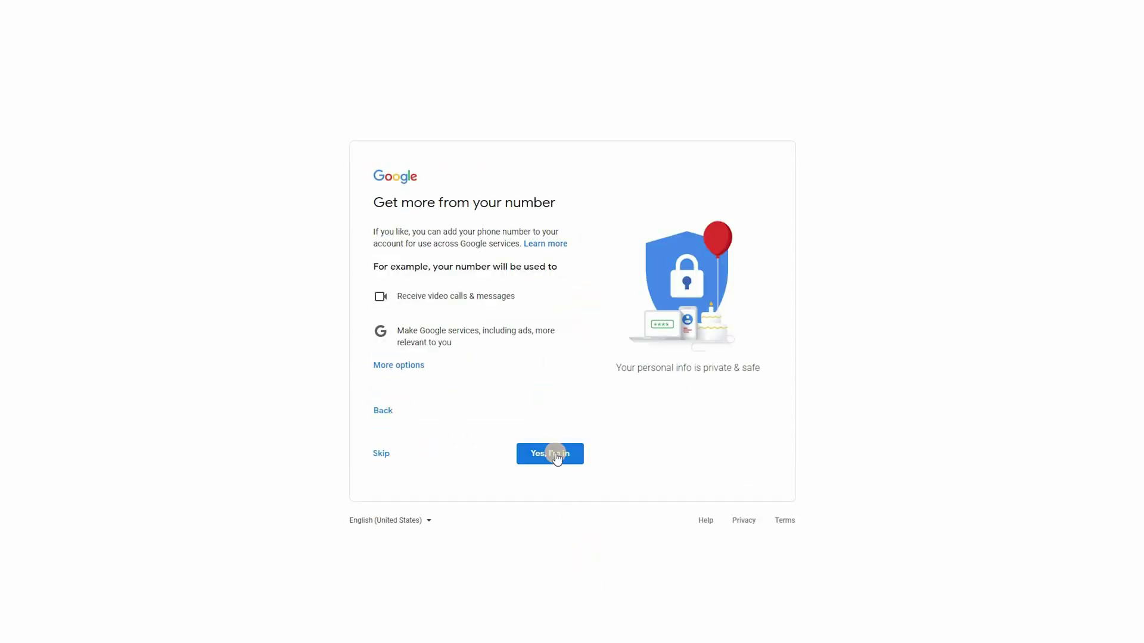
- Skip the phone offer, agree to the privacy terms, and skip the Business Profile
{"action": "left_click", "coordinate": [383, 451]}
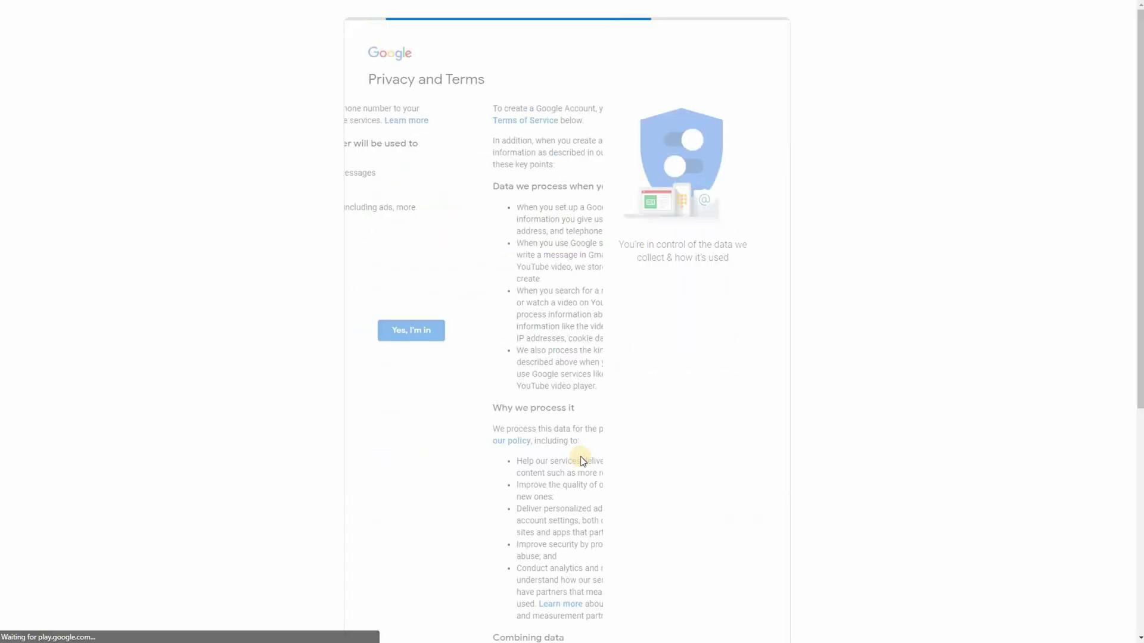
{"action": "scroll", "coordinate": [582, 459], "scroll_direction": "down", "scroll_amount": 15}
{"action": "left_click", "coordinate": [541, 554]}
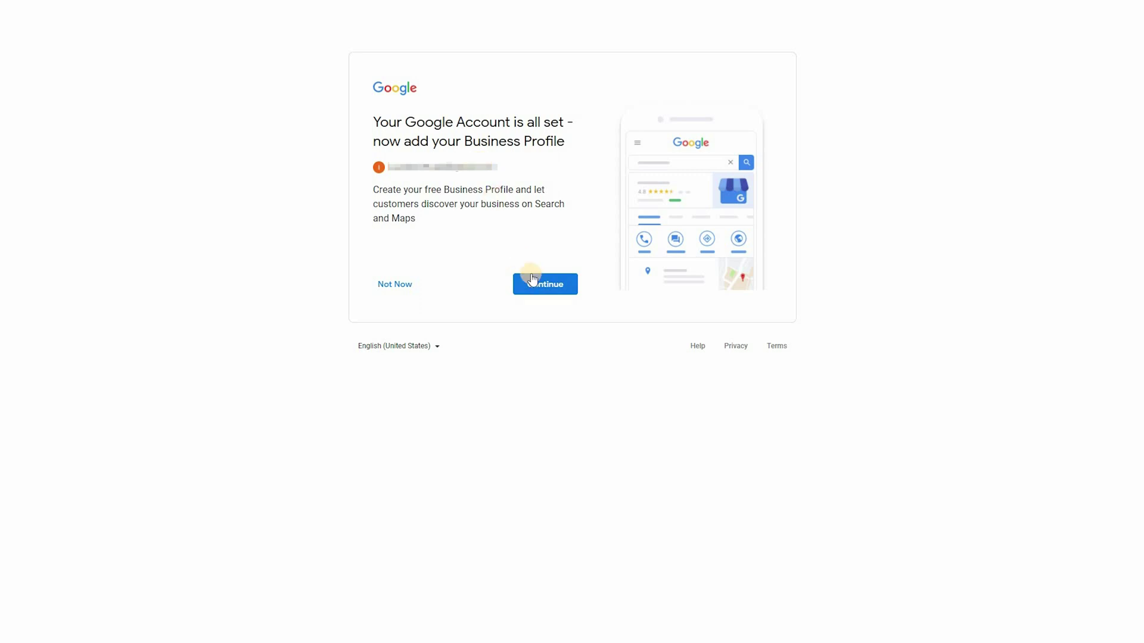
{"action": "left_click", "coordinate": [380, 286]}
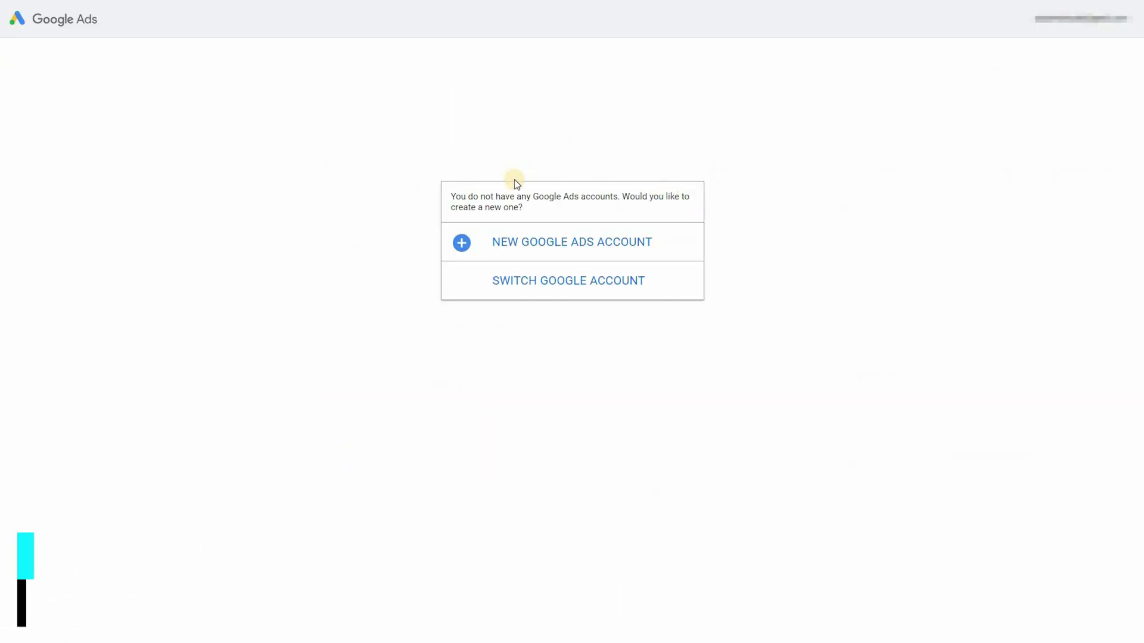
- Create a Google Ads account aimed at website sales or sign-ups, entering the business name and website
{"action": "left_click", "coordinate": [576, 242]}
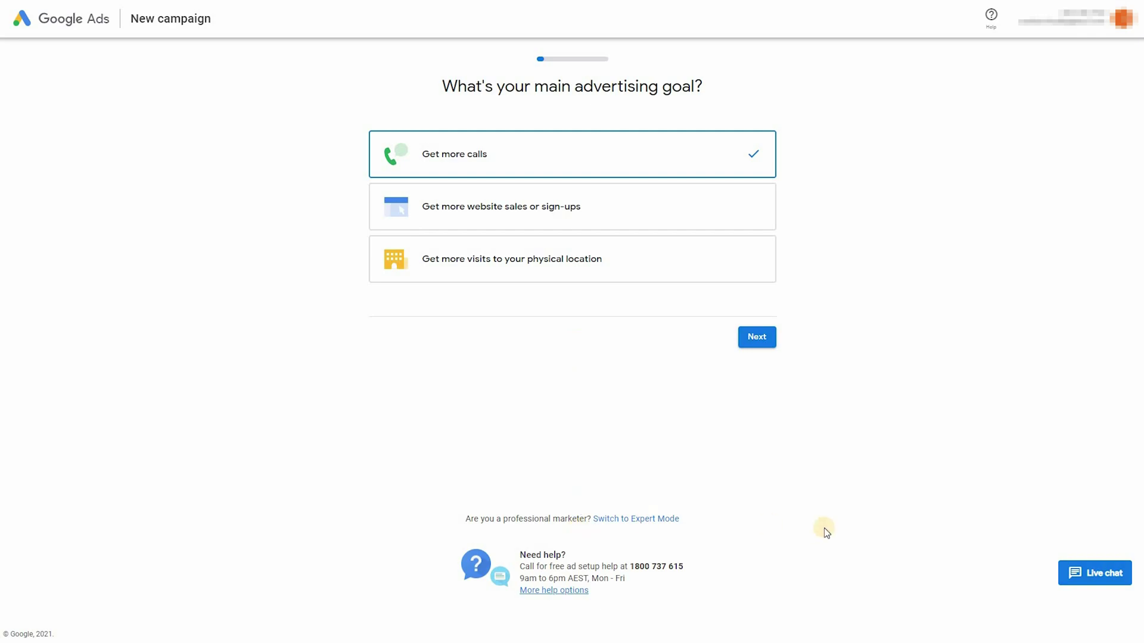
{"action": "left_click", "coordinate": [491, 201]}
{"action": "left_click", "coordinate": [747, 341]}
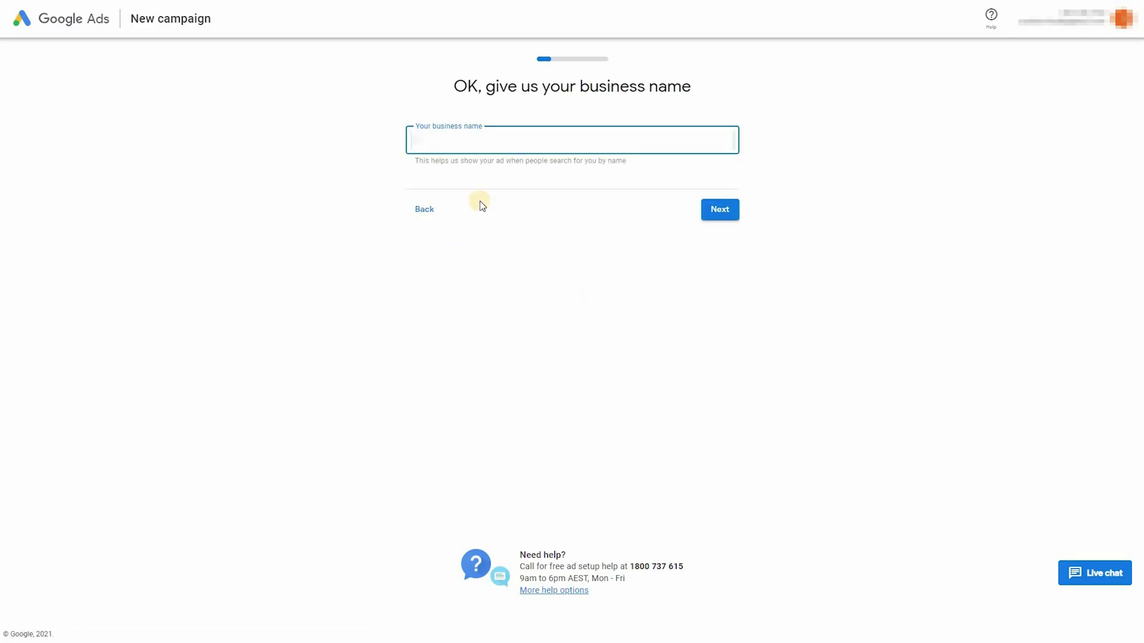
{"action": "left_click", "coordinate": [722, 208]}
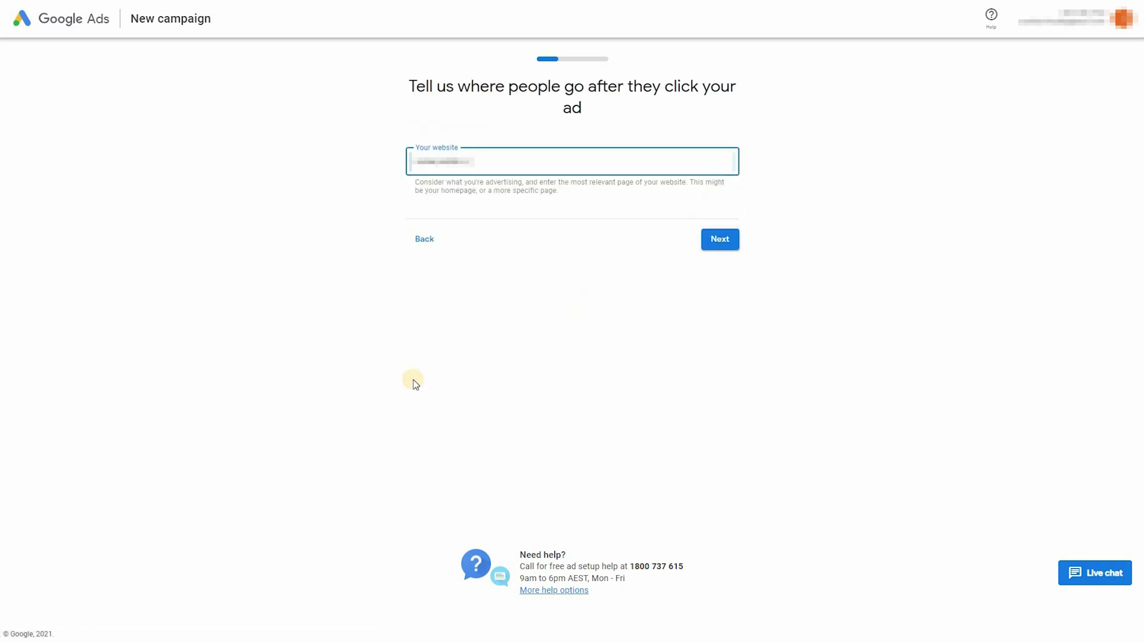
{"action": "left_click", "coordinate": [717, 238]}
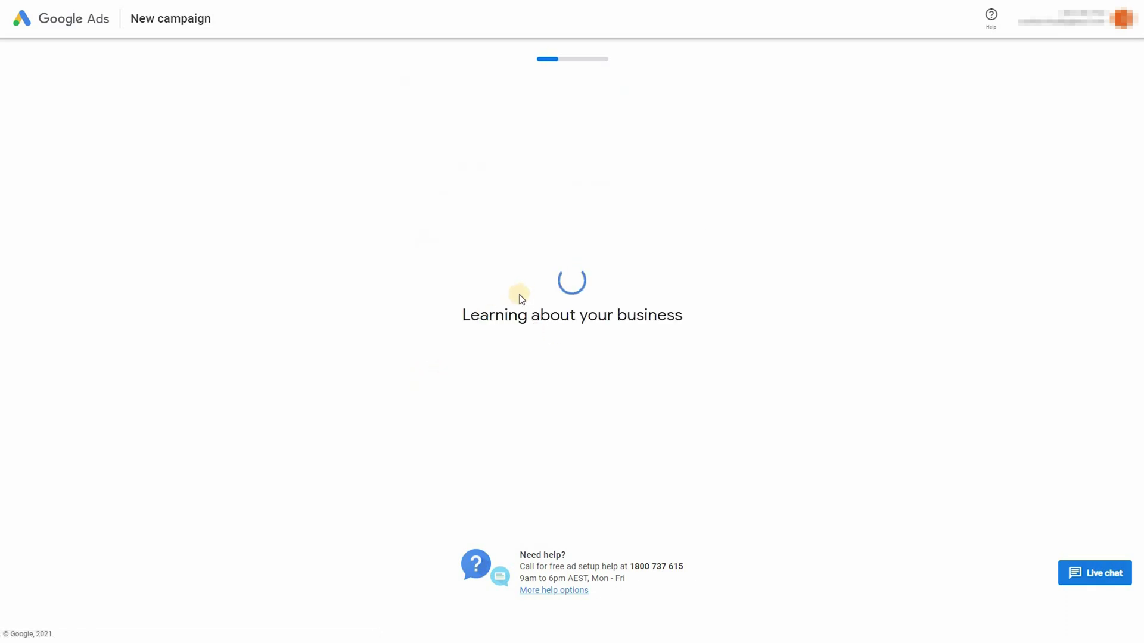
{"action": "left_click", "coordinate": [715, 522]}
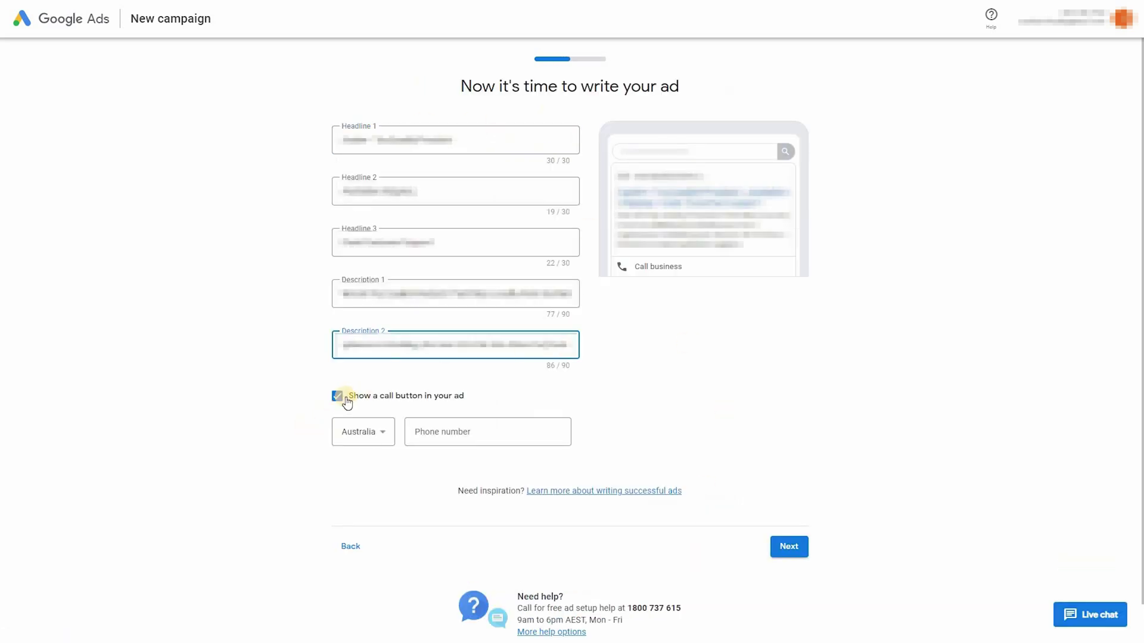
- Remove the ad's call button and replace the yardstash keyword theme with shoes
{"action": "left_click", "coordinate": [337, 396]}
{"action": "scroll", "coordinate": [741, 303], "scroll_direction": "down", "scroll_amount": 1}
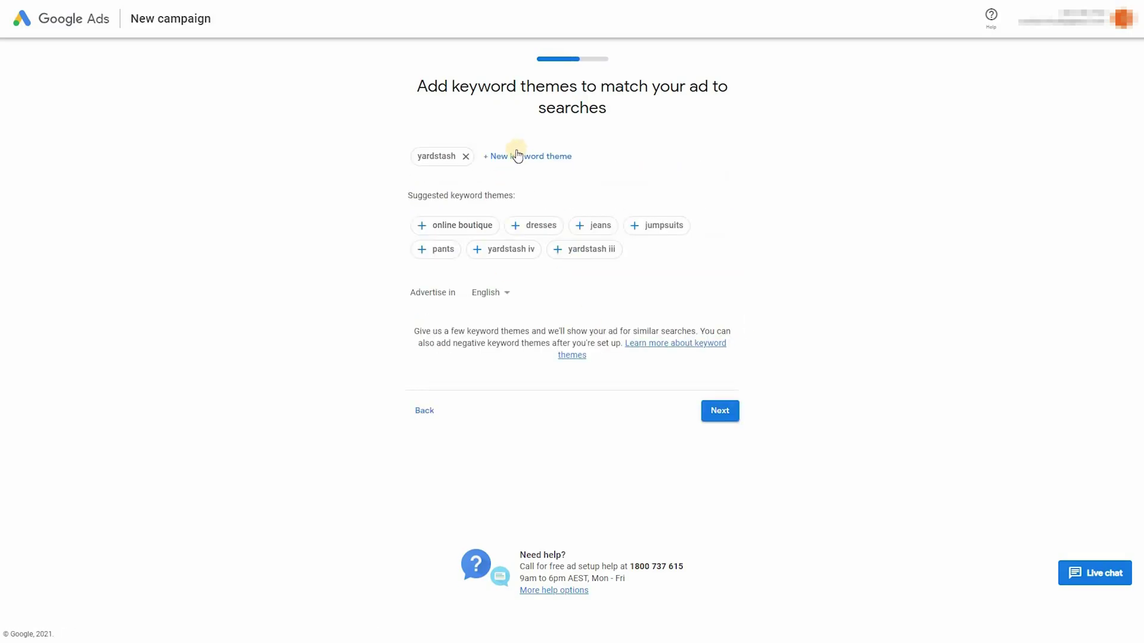
{"action": "left_click", "coordinate": [466, 156]}
{"action": "left_click", "coordinate": [484, 154]}
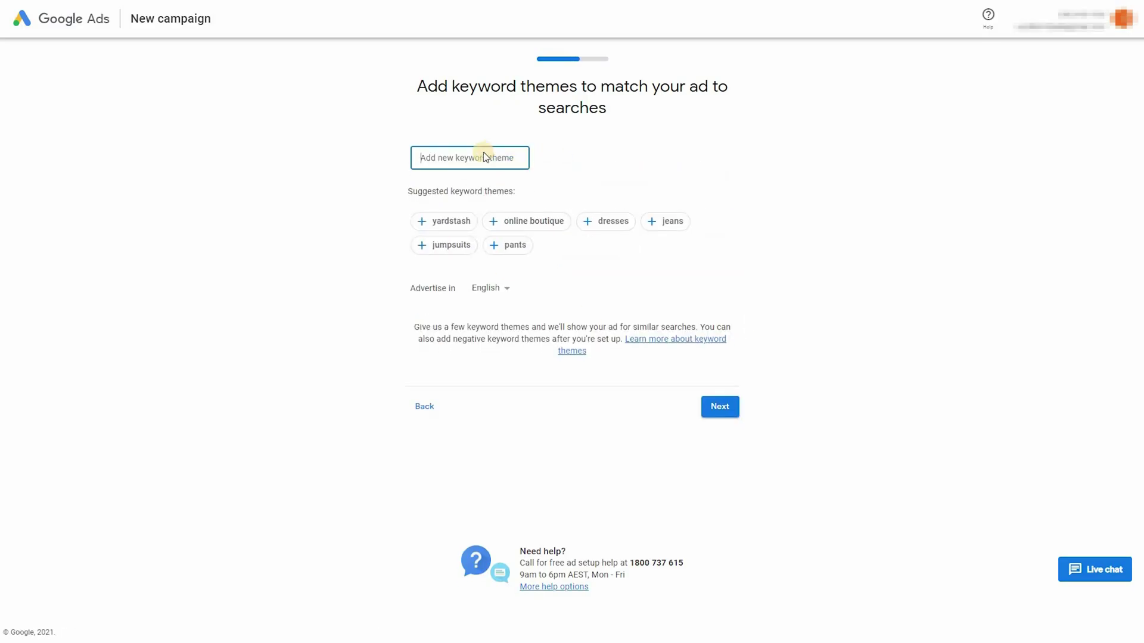
{"action": "type", "text": "shoes"}
{"action": "key", "text": "Return"}
- Keep Australia as the location, set a custom A$10 daily budget, and accept the campaign
{"action": "left_click", "coordinate": [720, 406]}
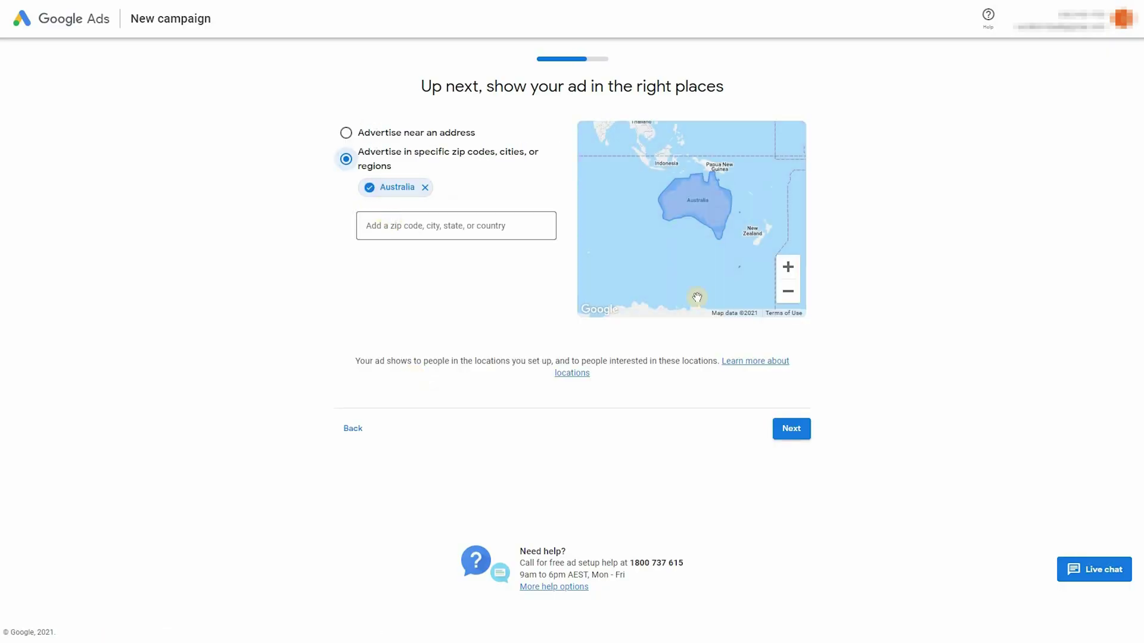
{"action": "key", "text": "Return"}
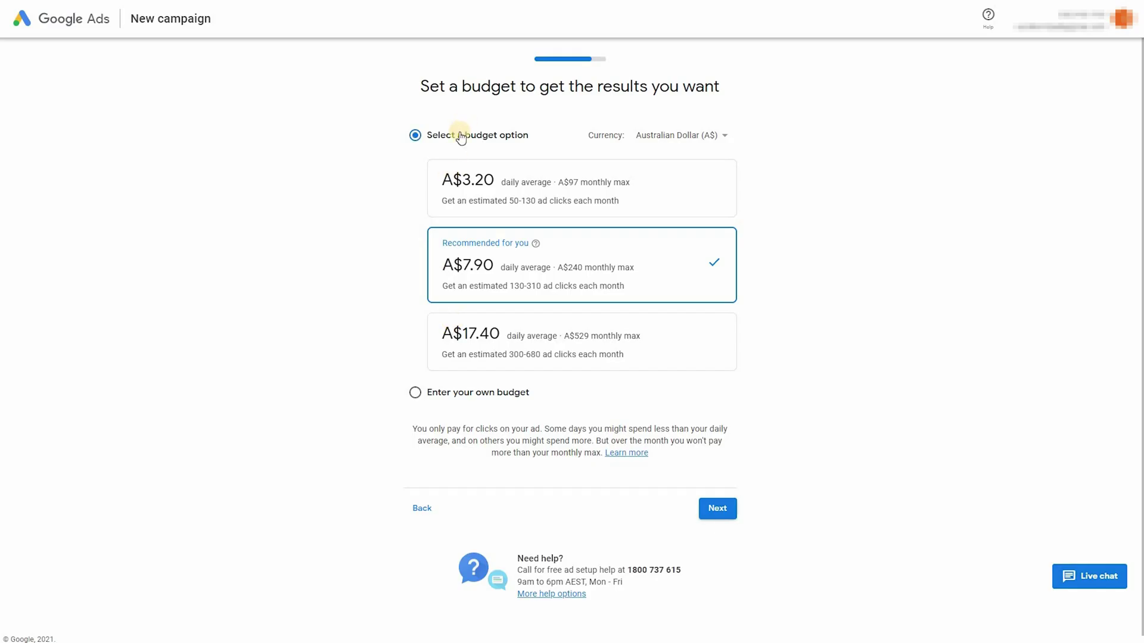
{"action": "left_click", "coordinate": [494, 392]}
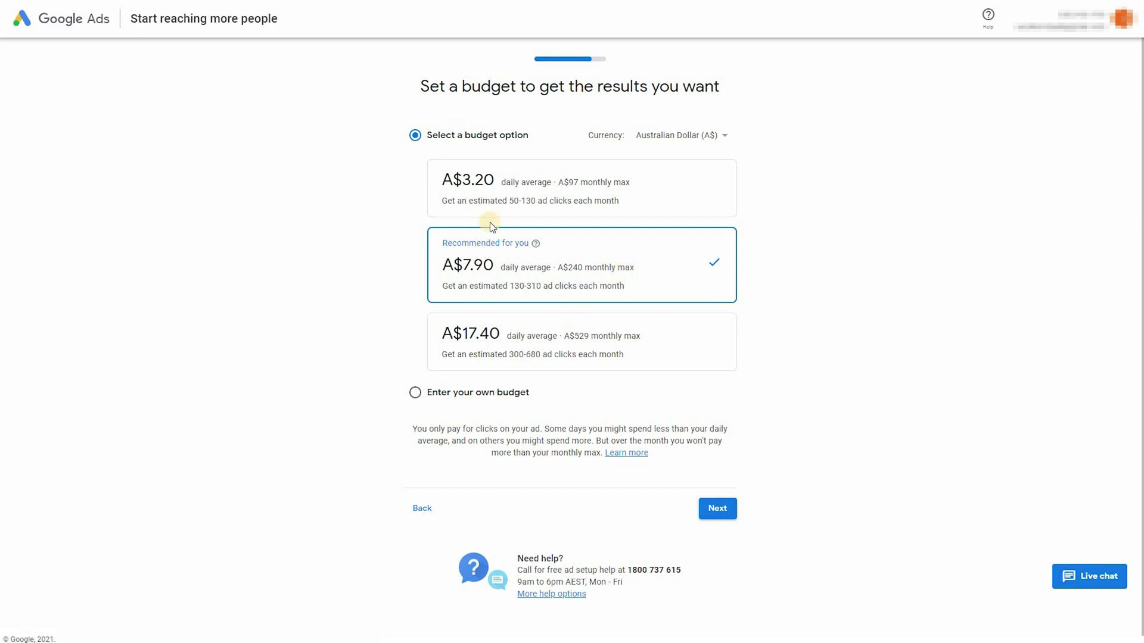
{"action": "key", "text": "BackSpace"}
{"action": "key", "text": "BackSpace"}
{"action": "key", "text": "BackSpace"}
{"action": "type", "text": "10"}
{"action": "left_click", "coordinate": [721, 360]}
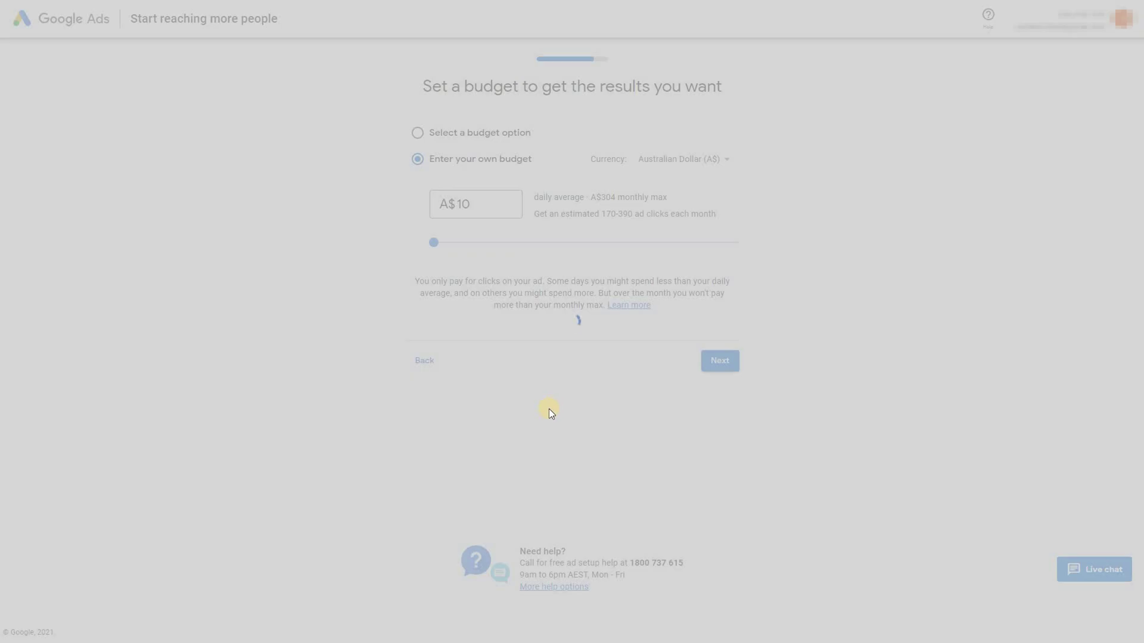
{"action": "left_click", "coordinate": [785, 553]}
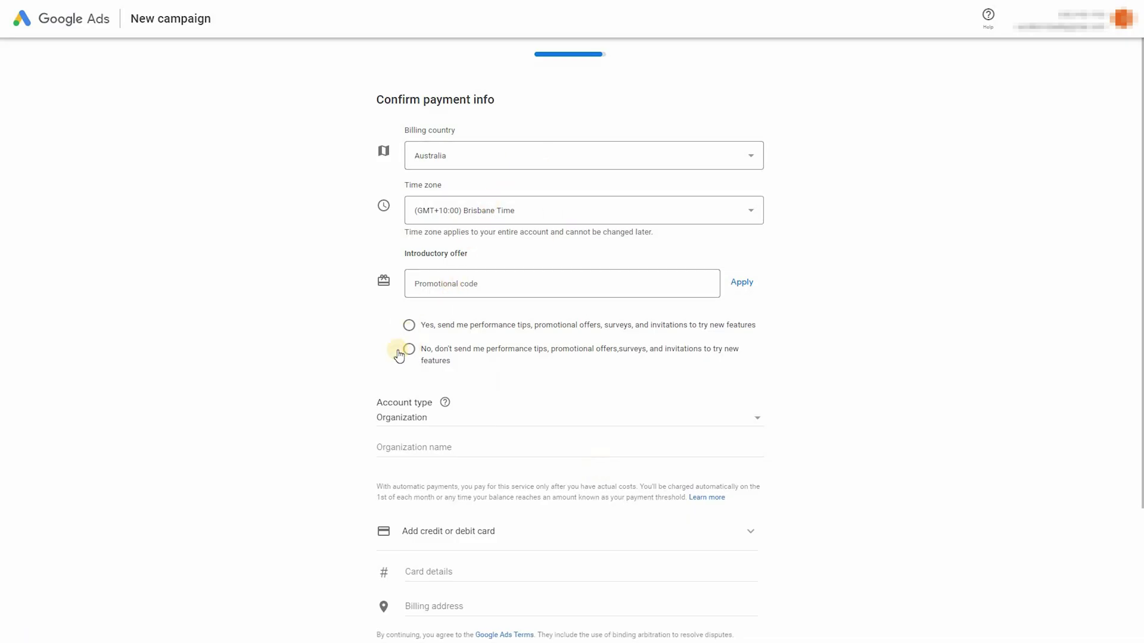
- Choose the account type, enter the organization name, and autofill the card and billing address
{"action": "scroll", "coordinate": [403, 350], "scroll_direction": "down", "scroll_amount": 3}
{"action": "left_click", "coordinate": [441, 284]}
{"action": "left_click", "coordinate": [416, 320]}
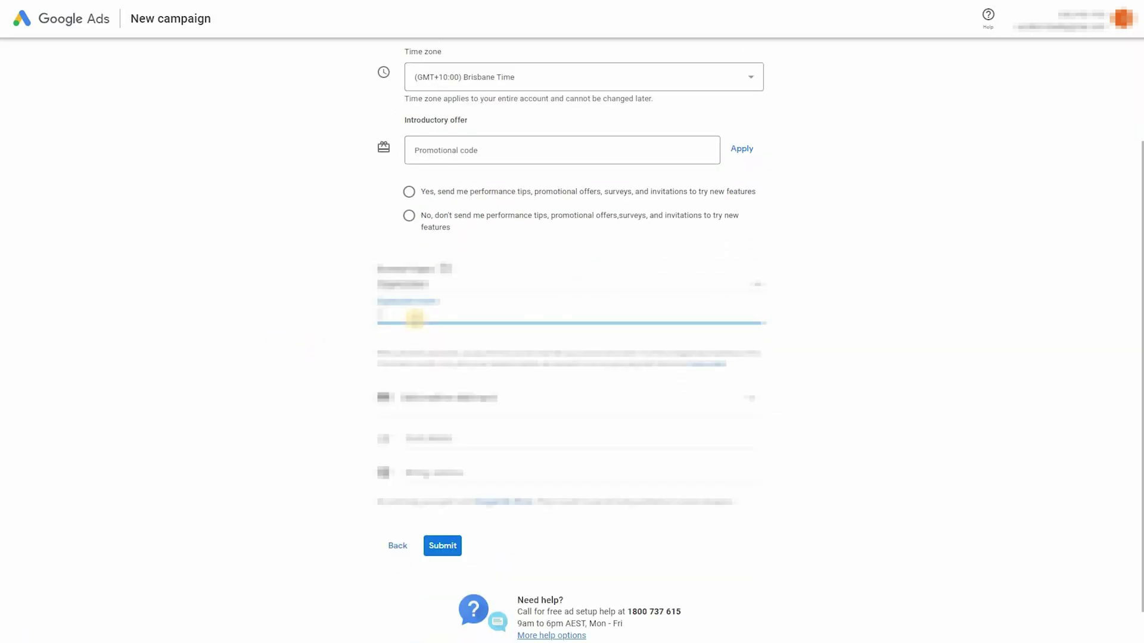
{"action": "scroll", "coordinate": [457, 401], "scroll_direction": "down", "scroll_amount": 1}
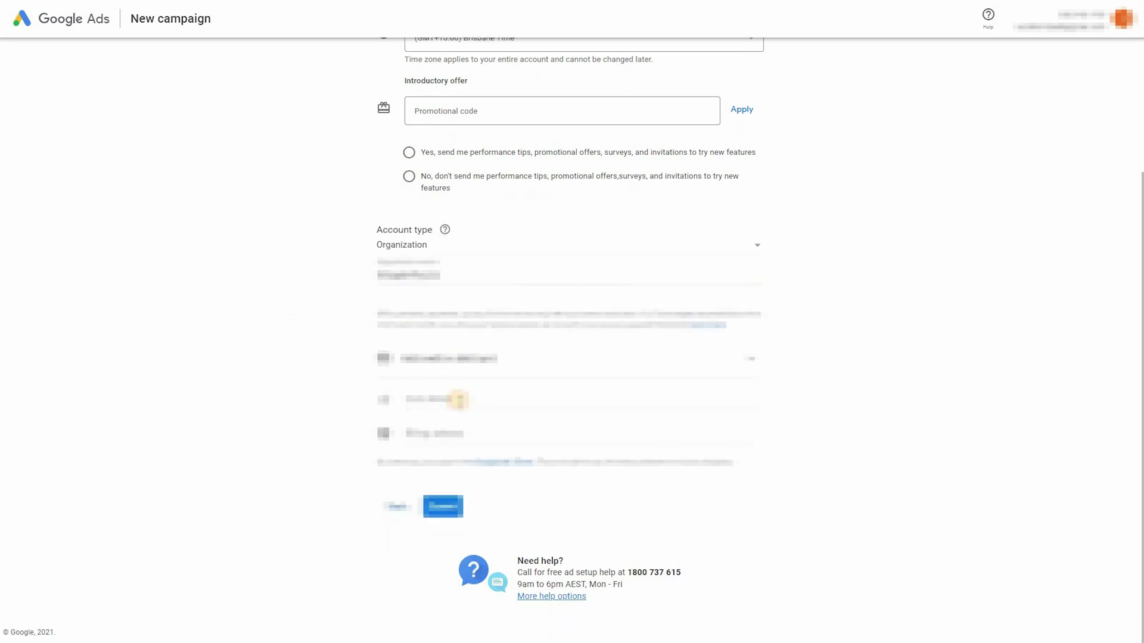
{"action": "left_click", "coordinate": [457, 400]}
{"action": "right_click", "coordinate": [442, 397]}
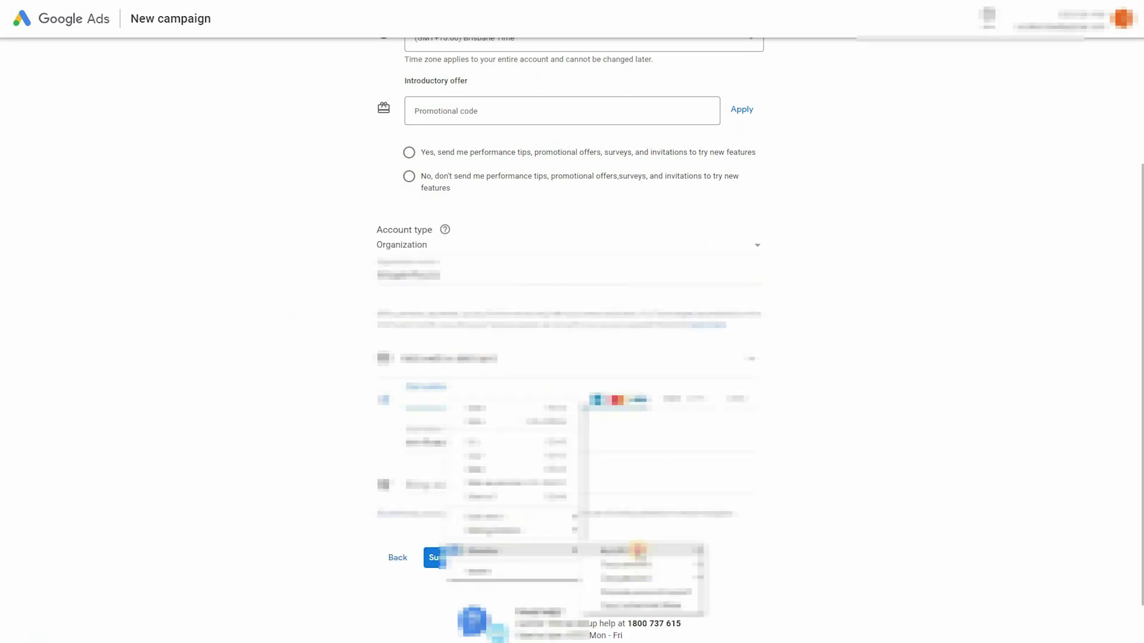
{"action": "left_click", "coordinate": [981, 120]}
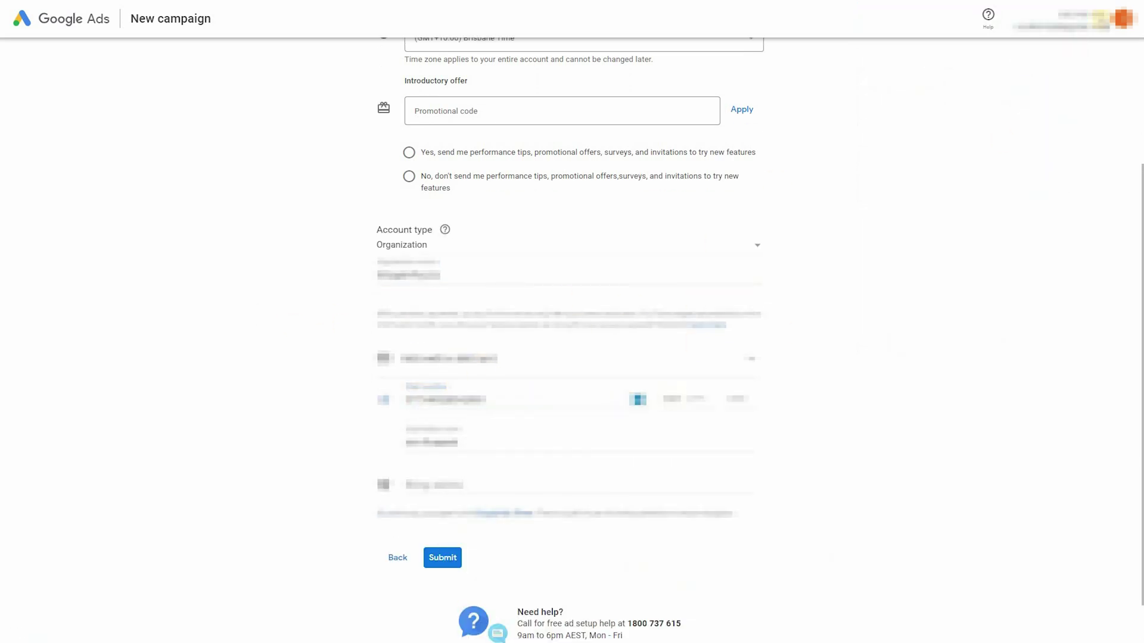
{"action": "left_click", "coordinate": [929, 159]}
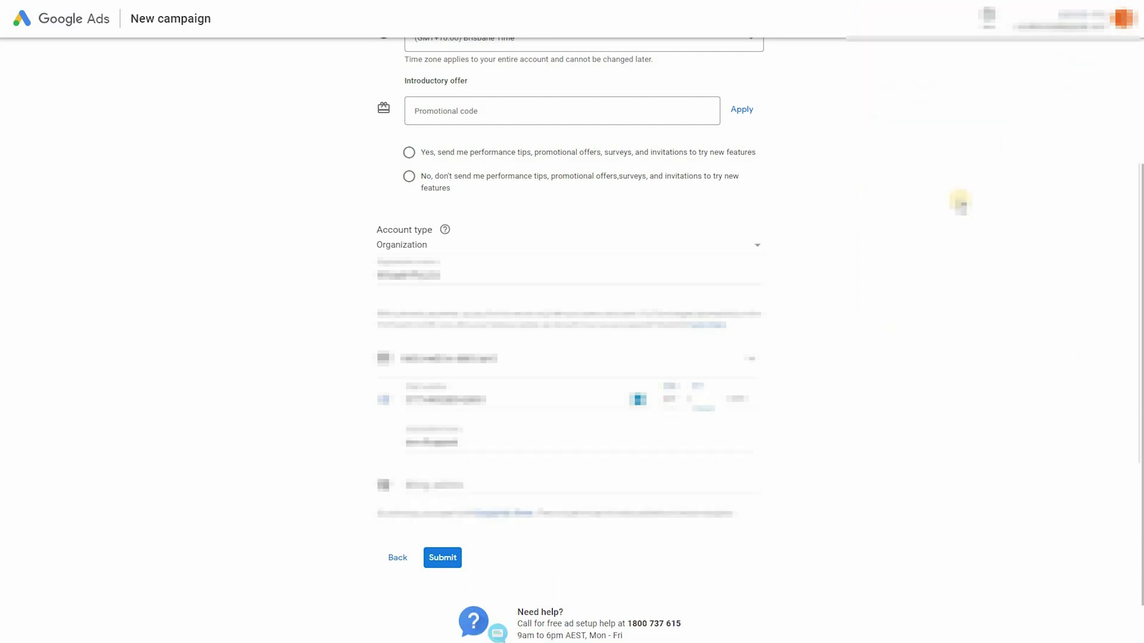
{"action": "left_click", "coordinate": [914, 173]}
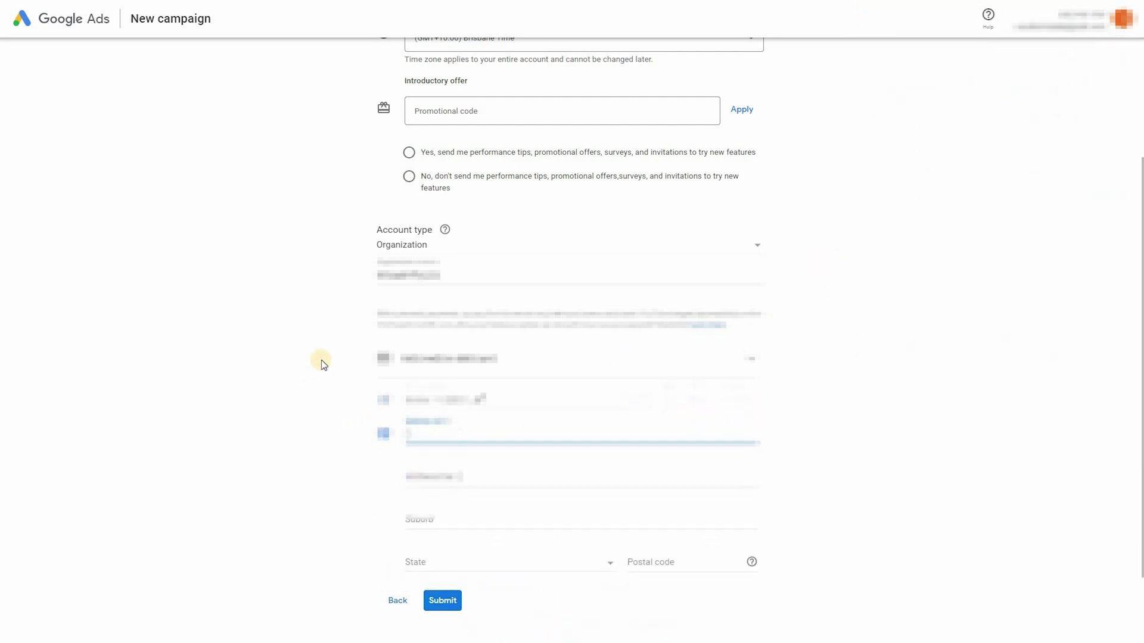
- Set suburb Brisbane and state Queensland, submit, and accept the Smart campaign terms
{"action": "scroll", "coordinate": [428, 292], "scroll_direction": "down", "scroll_amount": 2}
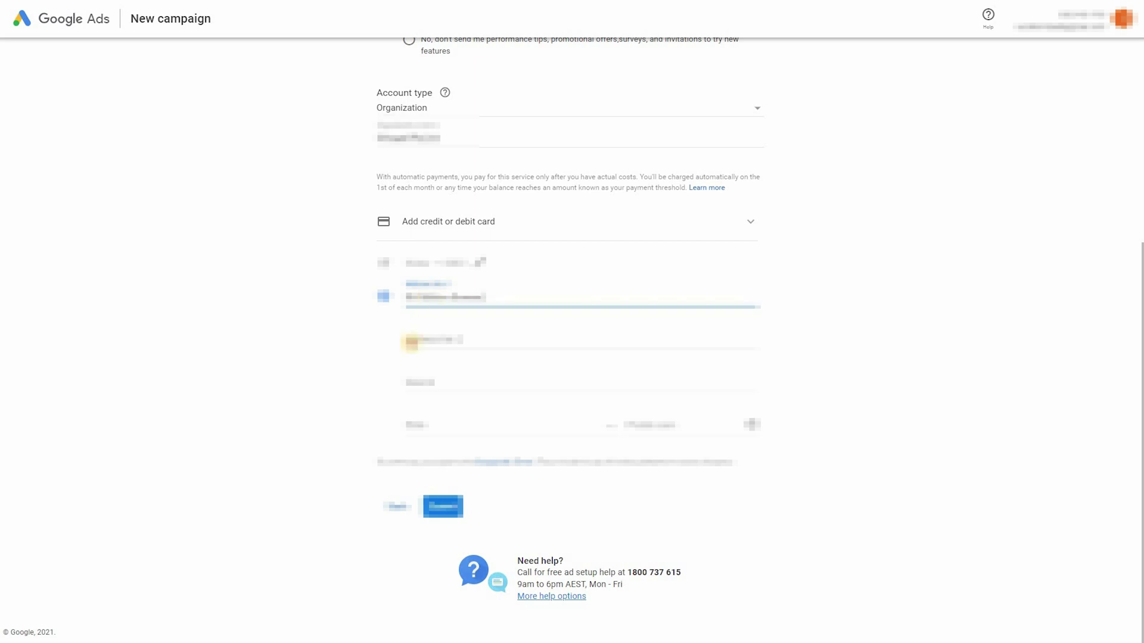
{"action": "left_click", "coordinate": [411, 343]}
{"action": "left_click", "coordinate": [422, 374]}
{"action": "type", "text": "Brisbane"}
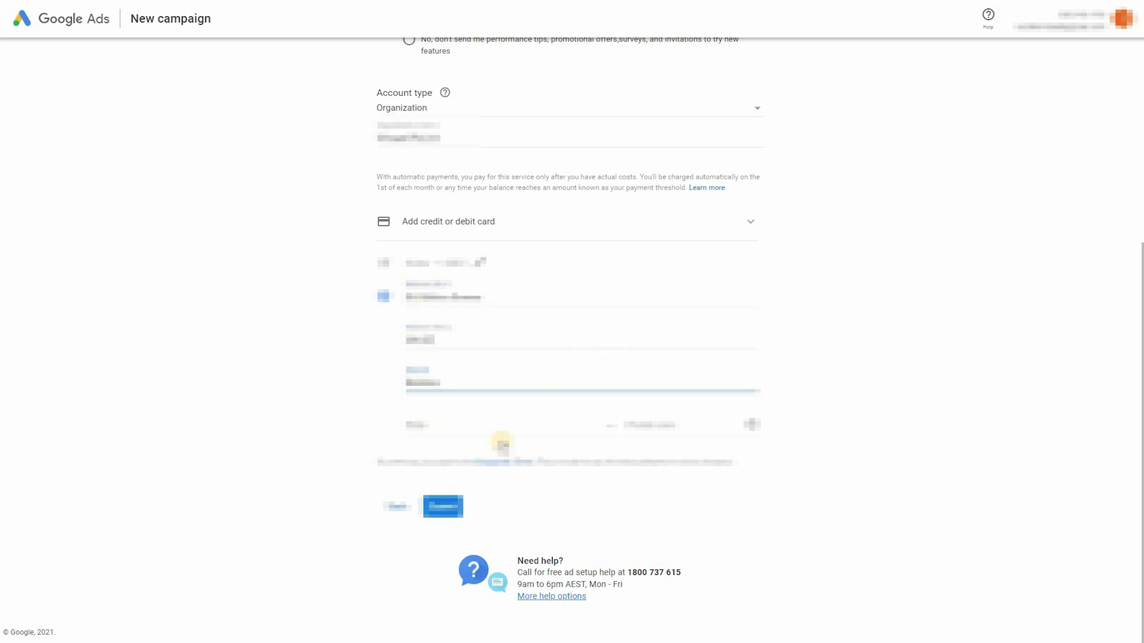
{"action": "left_click", "coordinate": [500, 439]}
{"action": "left_click", "coordinate": [436, 430]}
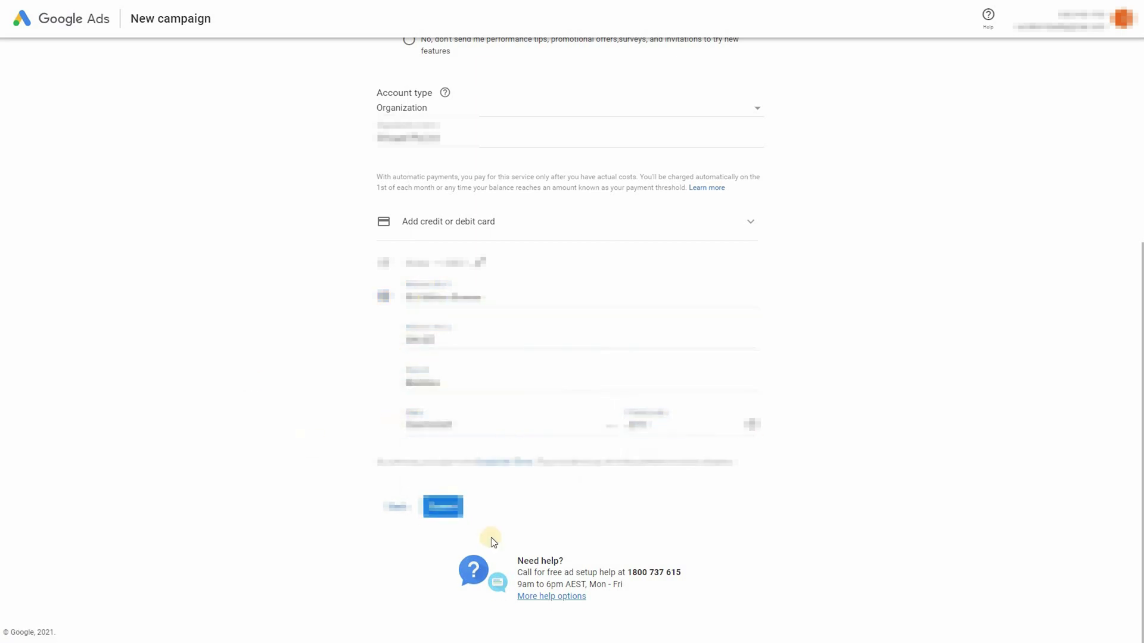
{"action": "left_click", "coordinate": [443, 507]}
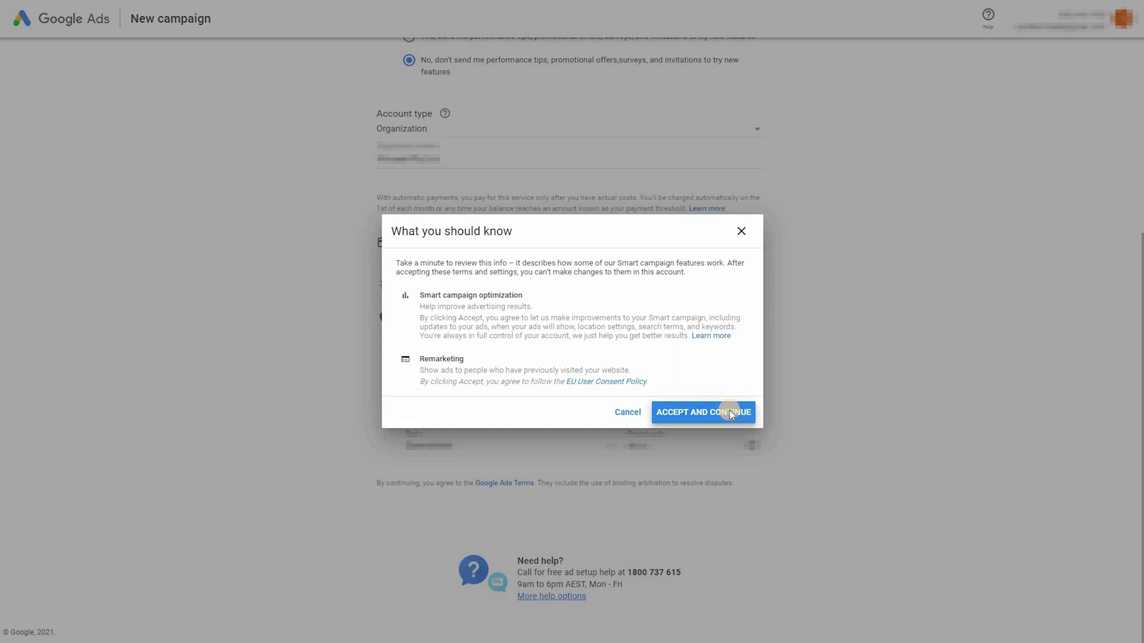
{"action": "left_click", "coordinate": [731, 414]}
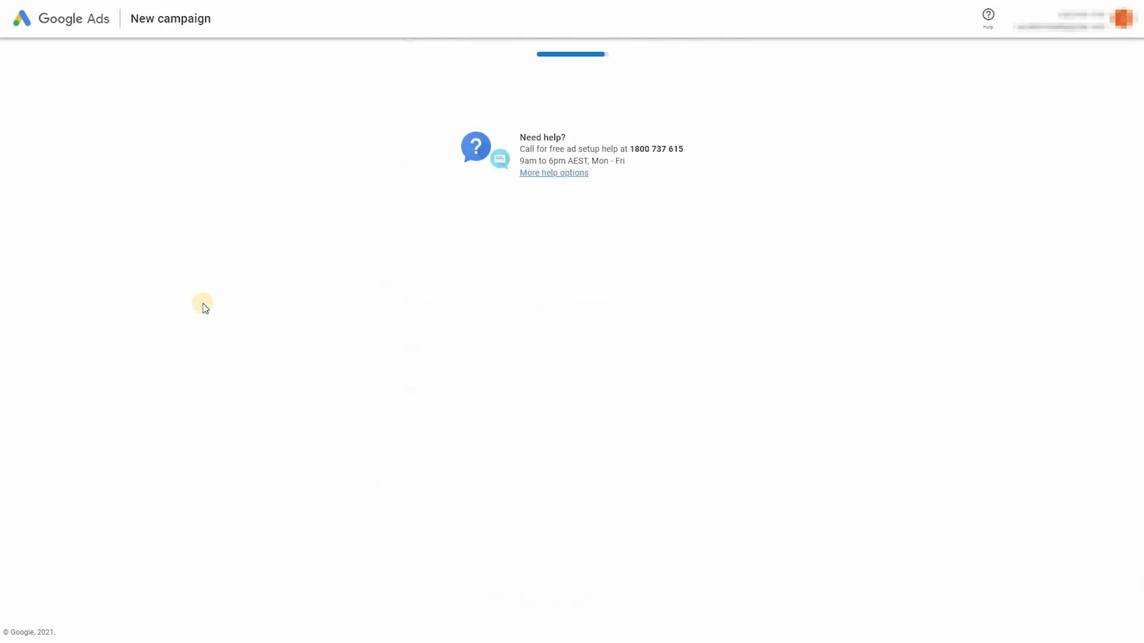
- Go to the newly created campaign and briefly check the Google account menu
{"action": "left_click", "coordinate": [374, 168]}
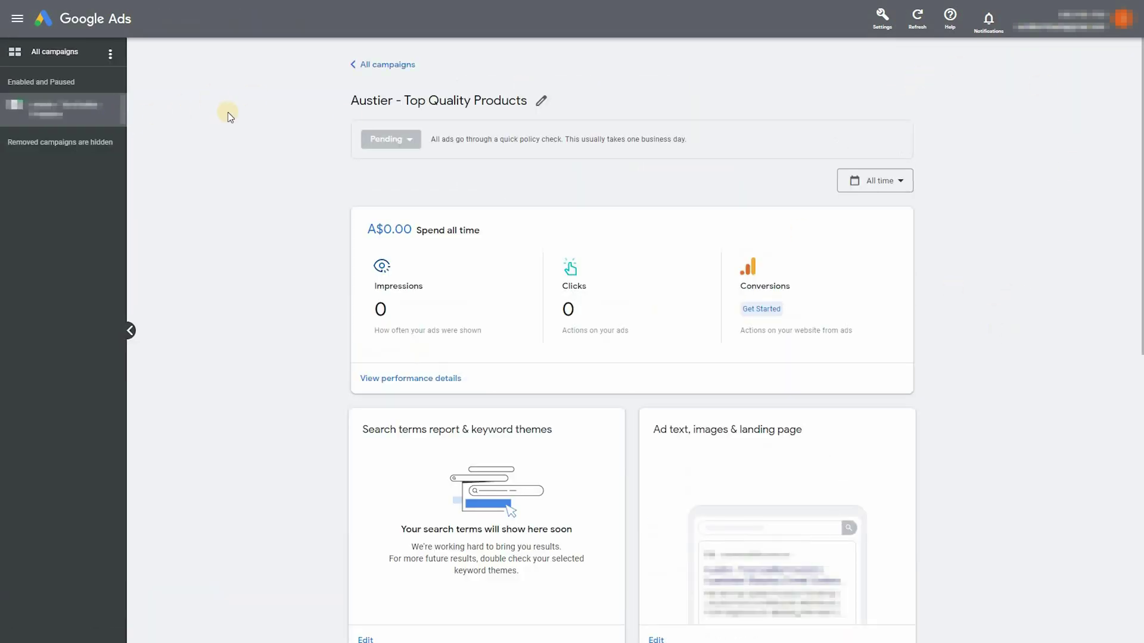
{"action": "left_click", "coordinate": [1122, 22]}
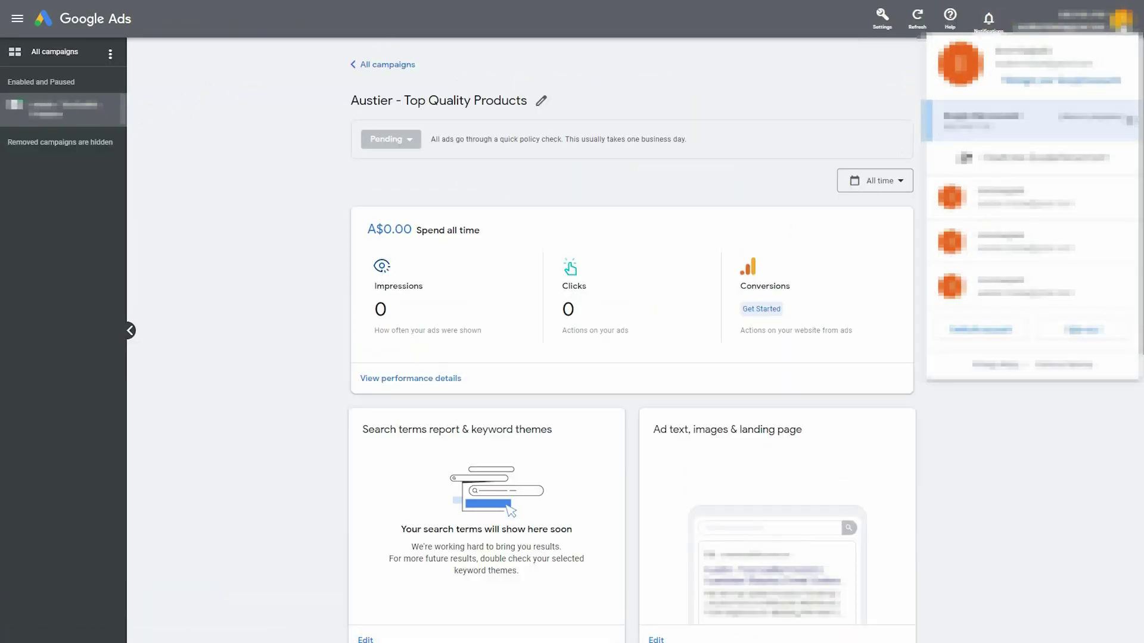
{"action": "left_click", "coordinate": [801, 391]}
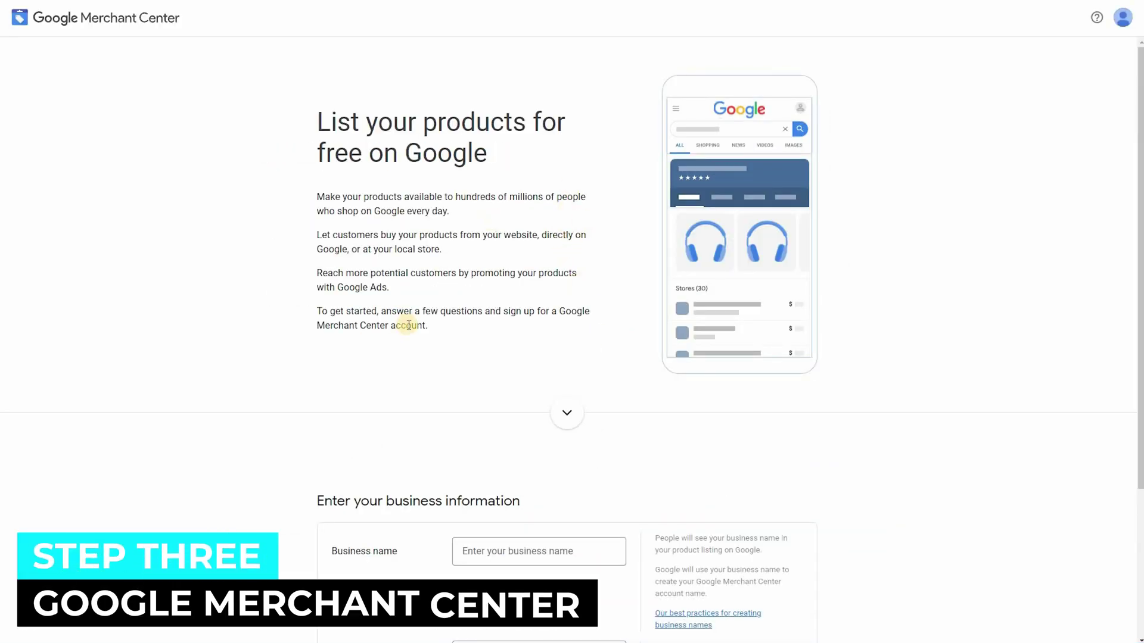
- Scroll down the Merchant Center sign-up page to the business information form
{"action": "scroll", "coordinate": [409, 325], "scroll_direction": "down", "scroll_amount": 4}
- Enter the business name, with Australia as the country and the Australian Eastern time zone
{"action": "left_click", "coordinate": [475, 345]}
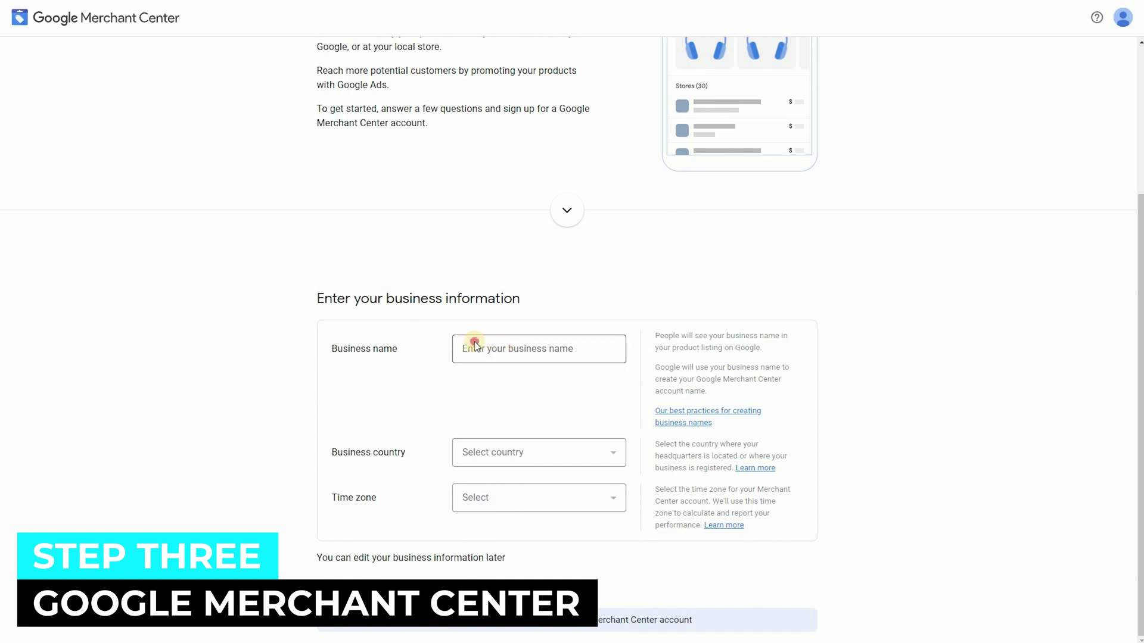
{"action": "left_click", "coordinate": [523, 454]}
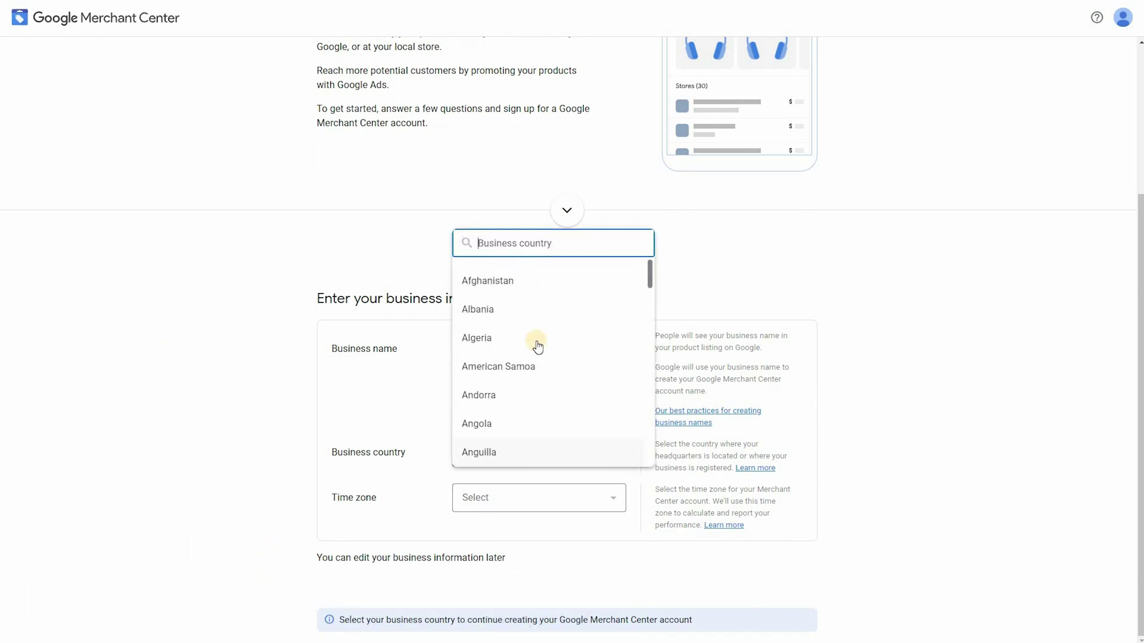
{"action": "scroll", "coordinate": [536, 345], "scroll_direction": "down", "scroll_amount": 3}
{"action": "scroll", "coordinate": [537, 350], "scroll_direction": "down", "scroll_amount": 2}
{"action": "left_click", "coordinate": [537, 348]}
{"action": "left_click", "coordinate": [570, 498]}
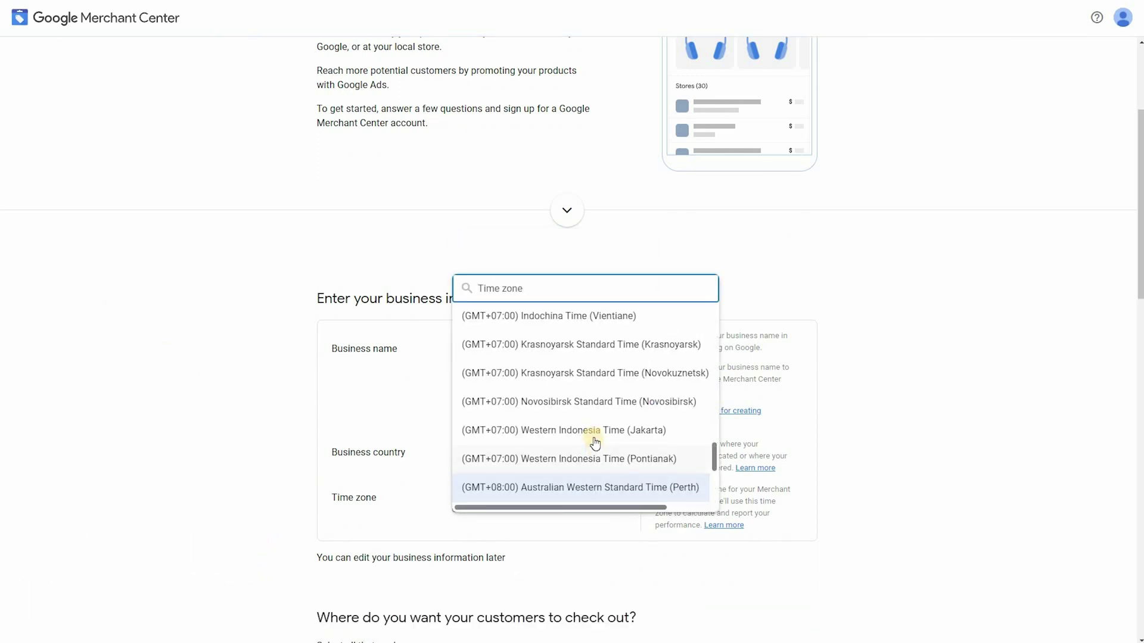
{"action": "scroll", "coordinate": [563, 411], "scroll_direction": "down", "scroll_amount": 3}
{"action": "scroll", "coordinate": [563, 411], "scroll_direction": "down", "scroll_amount": 5}
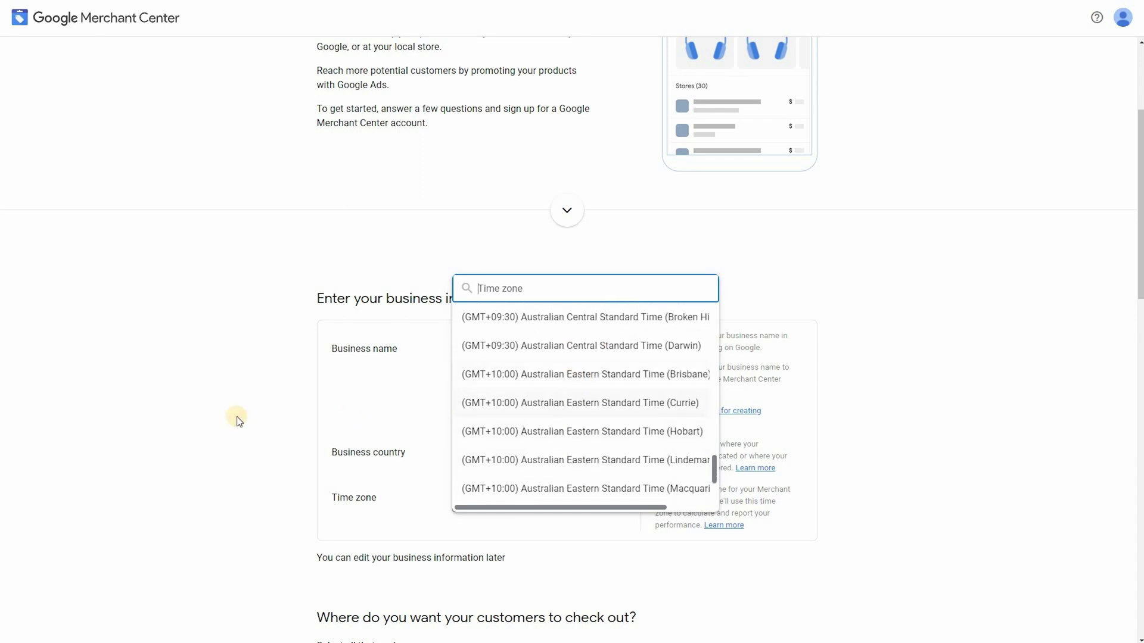
{"action": "left_click", "coordinate": [207, 418]}
- Select website checkout and Shopify, opt out of test invitations, accept the terms, and create the account
{"action": "scroll", "coordinate": [208, 418], "scroll_direction": "down", "scroll_amount": 5}
{"action": "left_click", "coordinate": [338, 347]}
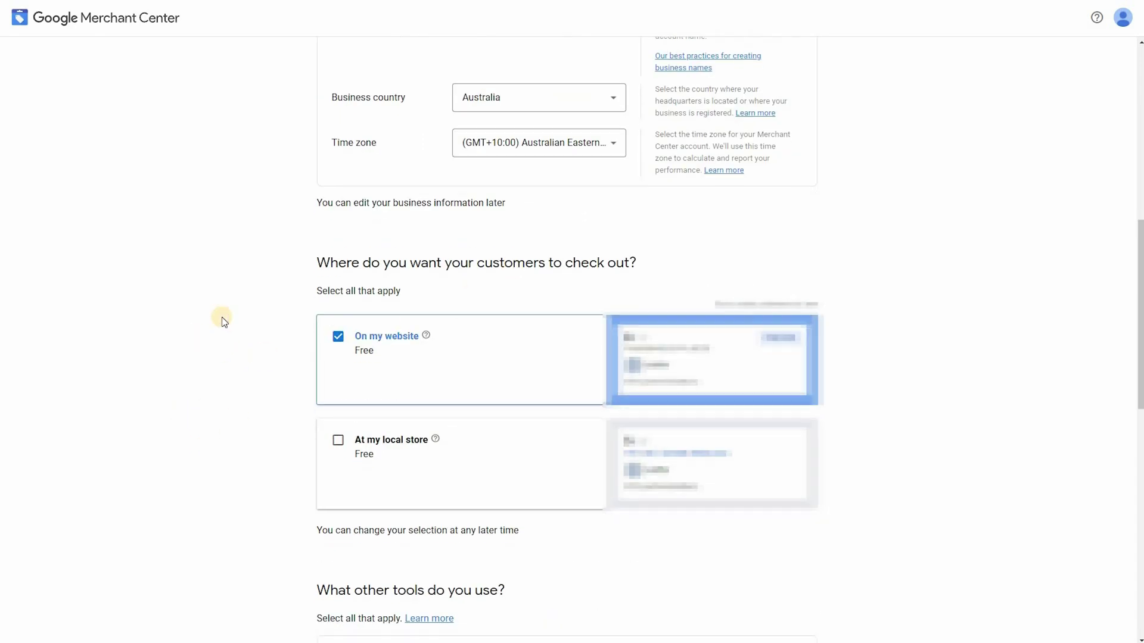
{"action": "scroll", "coordinate": [222, 318], "scroll_direction": "down", "scroll_amount": 5}
{"action": "scroll", "coordinate": [317, 326], "scroll_direction": "down", "scroll_amount": 1}
{"action": "left_click", "coordinate": [343, 335]}
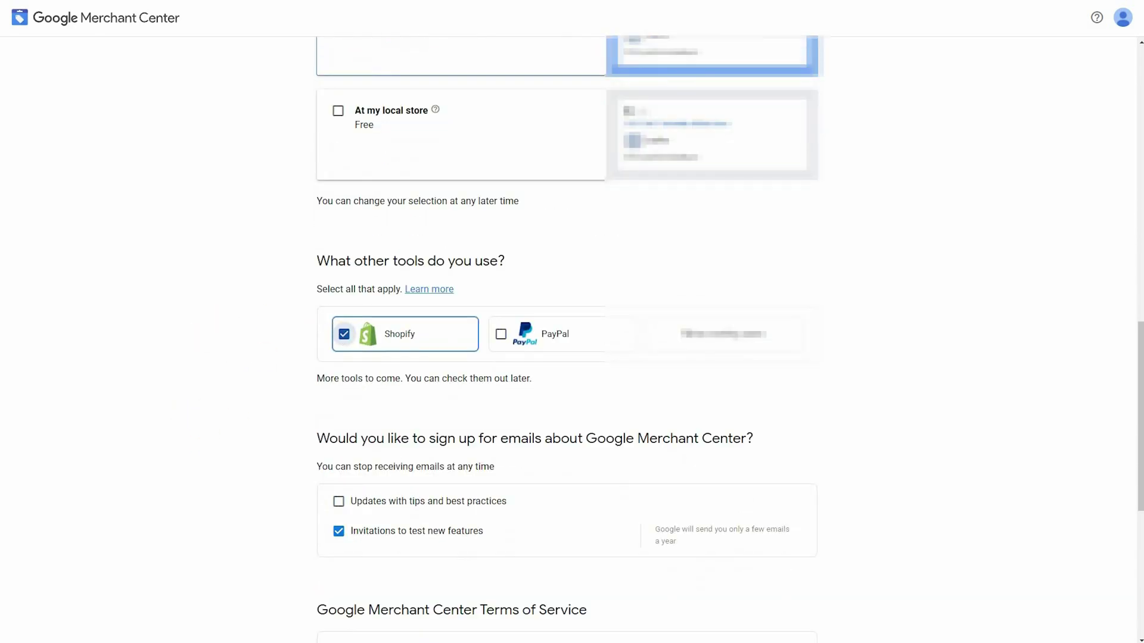
{"action": "scroll", "coordinate": [646, 266], "scroll_direction": "down", "scroll_amount": 3}
{"action": "left_click", "coordinate": [334, 373]}
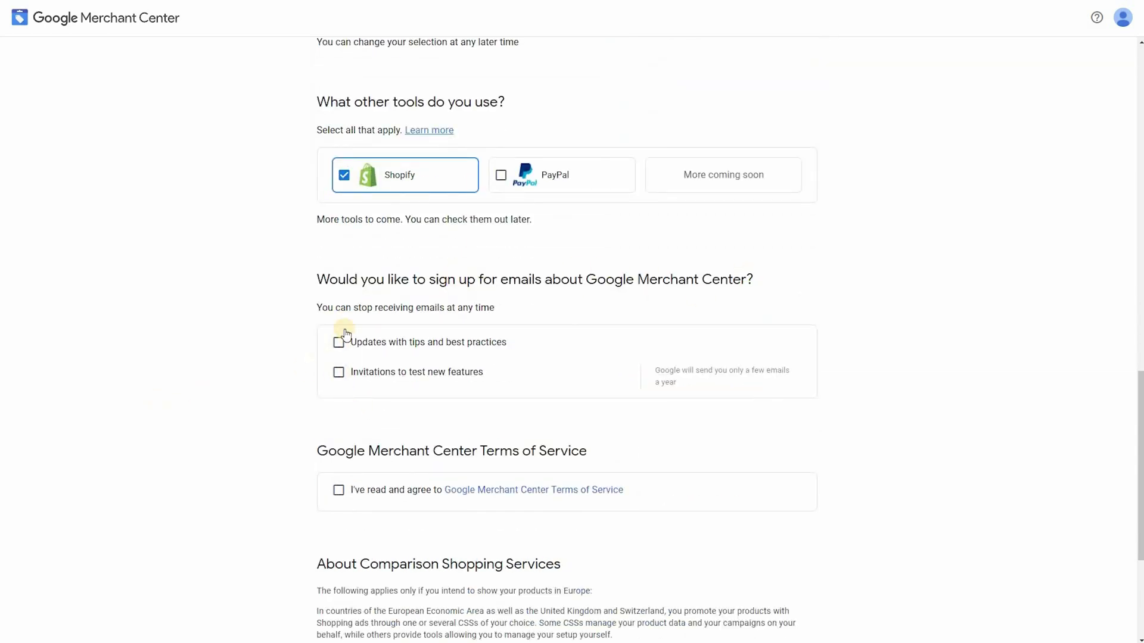
{"action": "scroll", "coordinate": [342, 334], "scroll_direction": "down", "scroll_amount": 3}
{"action": "left_click", "coordinate": [338, 322]}
{"action": "scroll", "coordinate": [570, 524], "scroll_direction": "down", "scroll_amount": 2}
{"action": "left_click", "coordinate": [352, 602]}
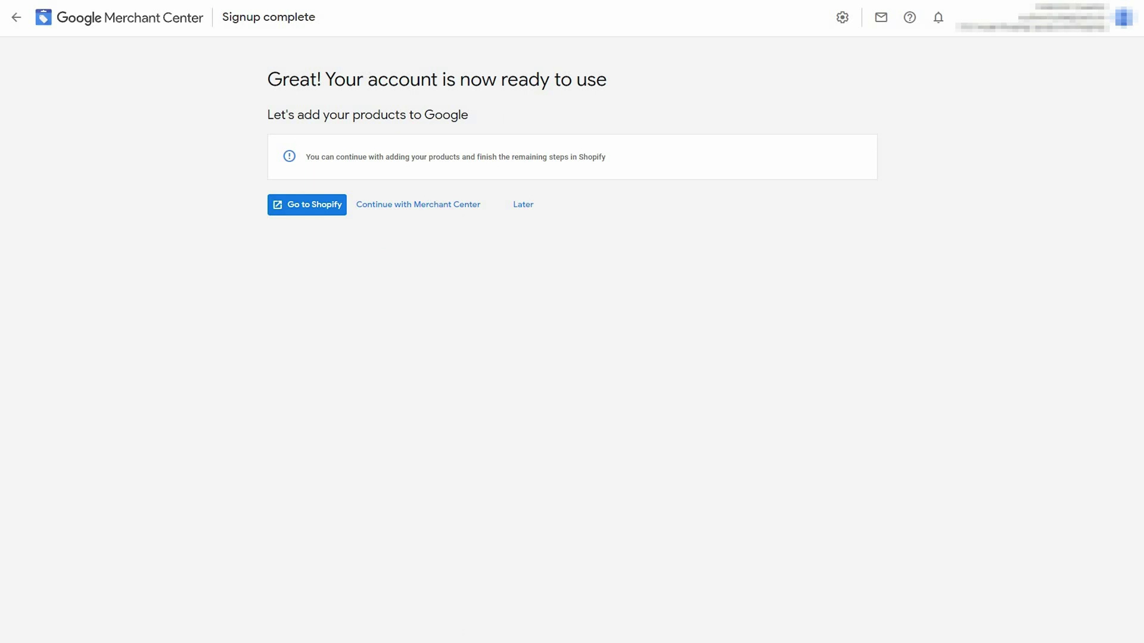
- Fill in the business address's street, city, state and postal code
{"action": "left_click", "coordinate": [408, 206]}
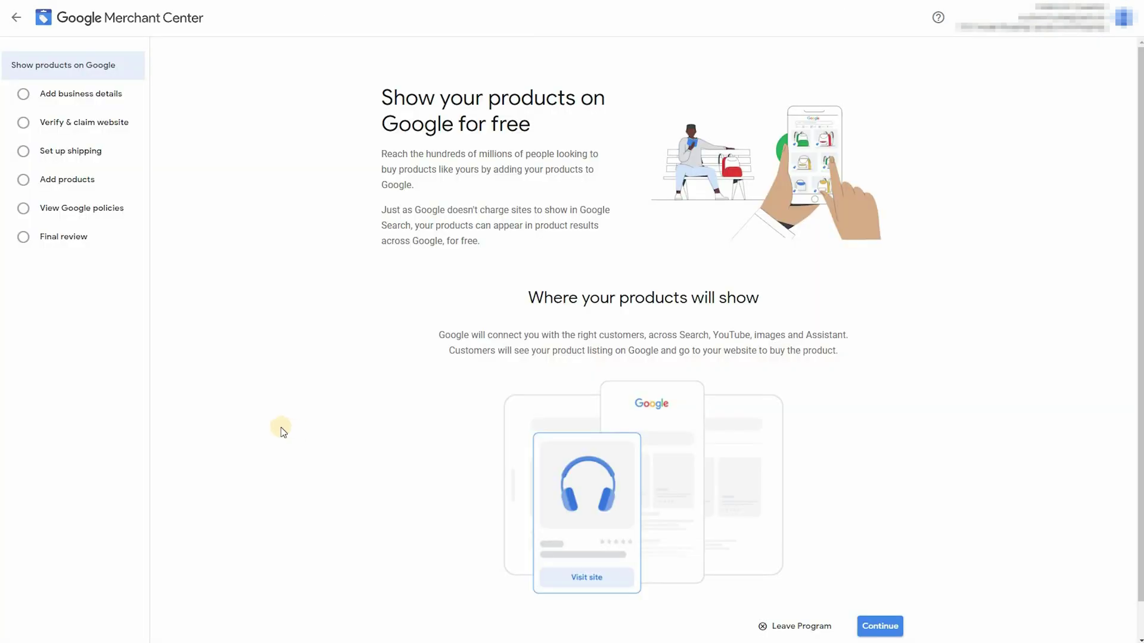
{"action": "left_click", "coordinate": [25, 93]}
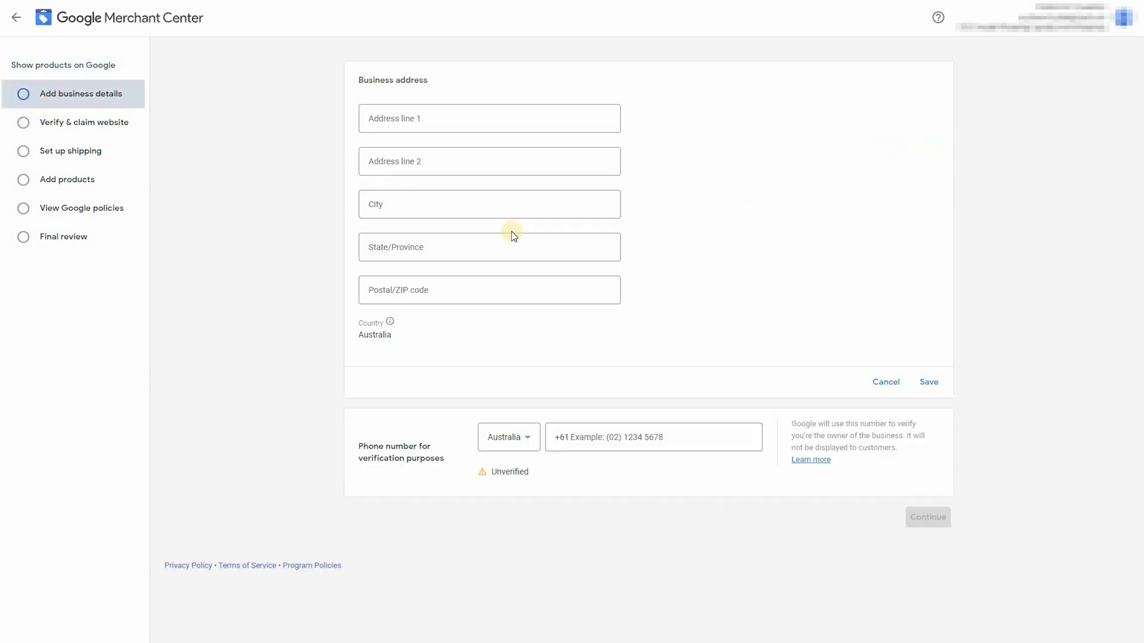
{"action": "left_click", "coordinate": [415, 118]}
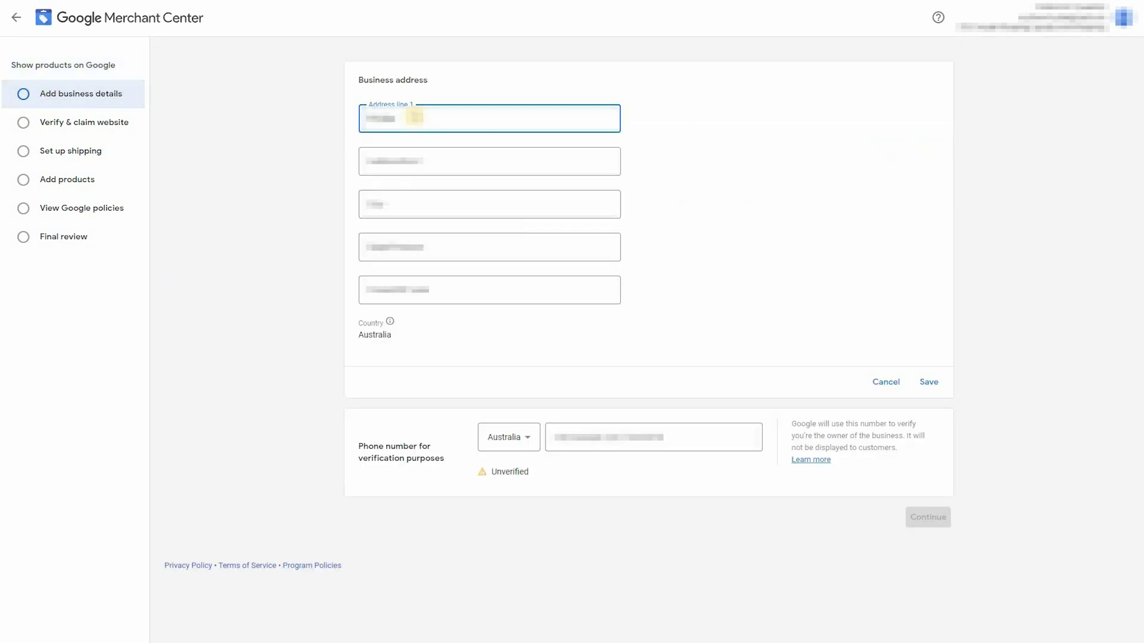
{"action": "left_click", "coordinate": [390, 200]}
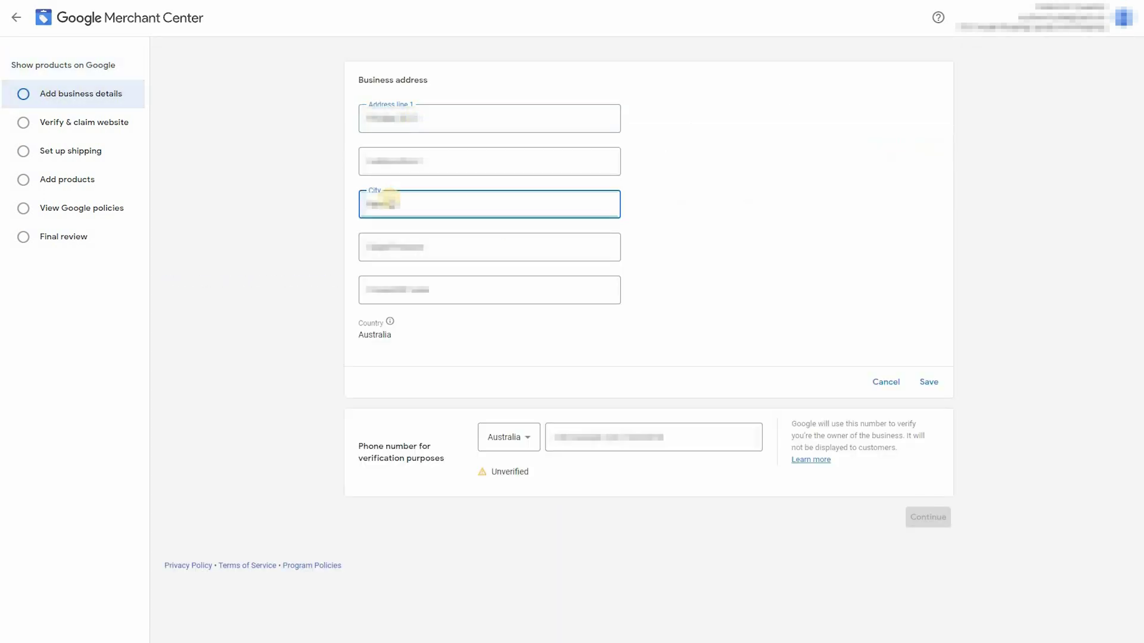
{"action": "left_click", "coordinate": [386, 247]}
{"action": "left_click", "coordinate": [390, 287]}
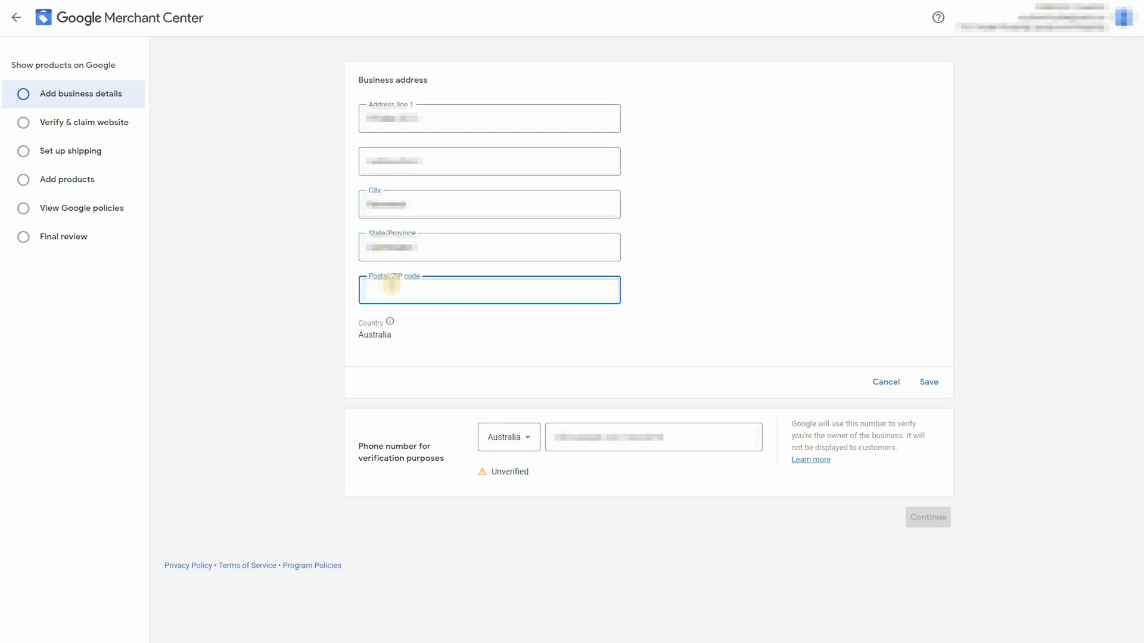
- Replace the verification phone number, verify it via a text message code, and save
{"action": "left_click", "coordinate": [262, 327]}
{"action": "left_click", "coordinate": [592, 437]}
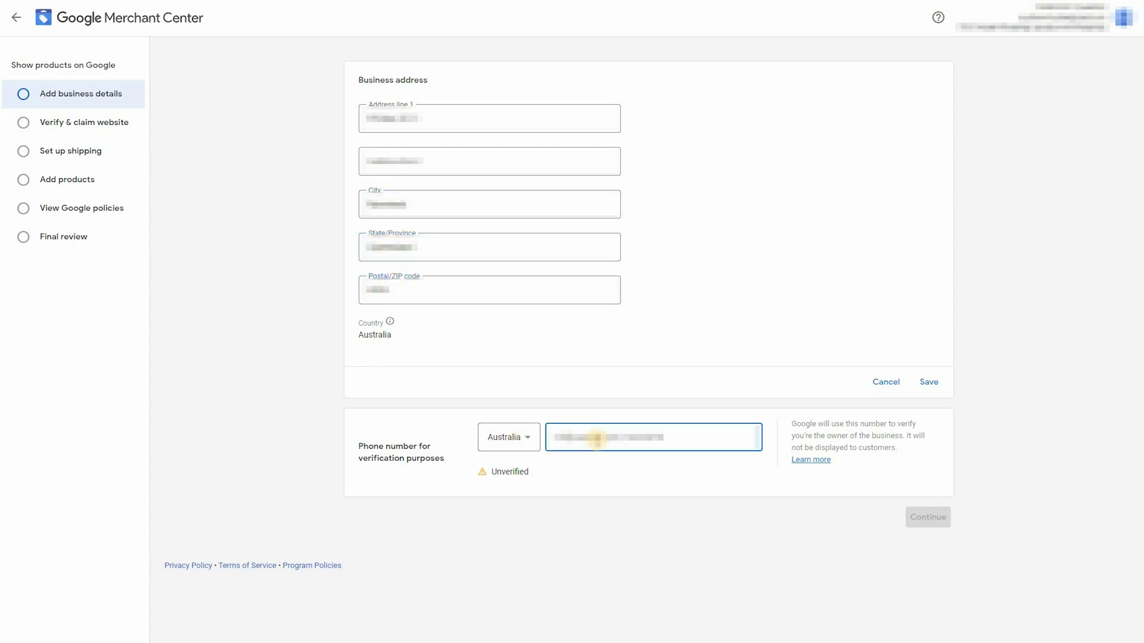
{"action": "key", "text": "BackSpace"}
{"action": "key", "text": "BackSpace"}
{"action": "key", "text": "BackSpace"}
{"action": "key", "text": "BackSpace"}
{"action": "key", "text": "BackSpace"}
{"action": "key", "text": "BackSpace"}
{"action": "key", "text": "BackSpace"}
{"action": "key", "text": "BackSpace"}
{"action": "key", "text": "BackSpace"}
{"action": "key", "text": "BackSpace"}
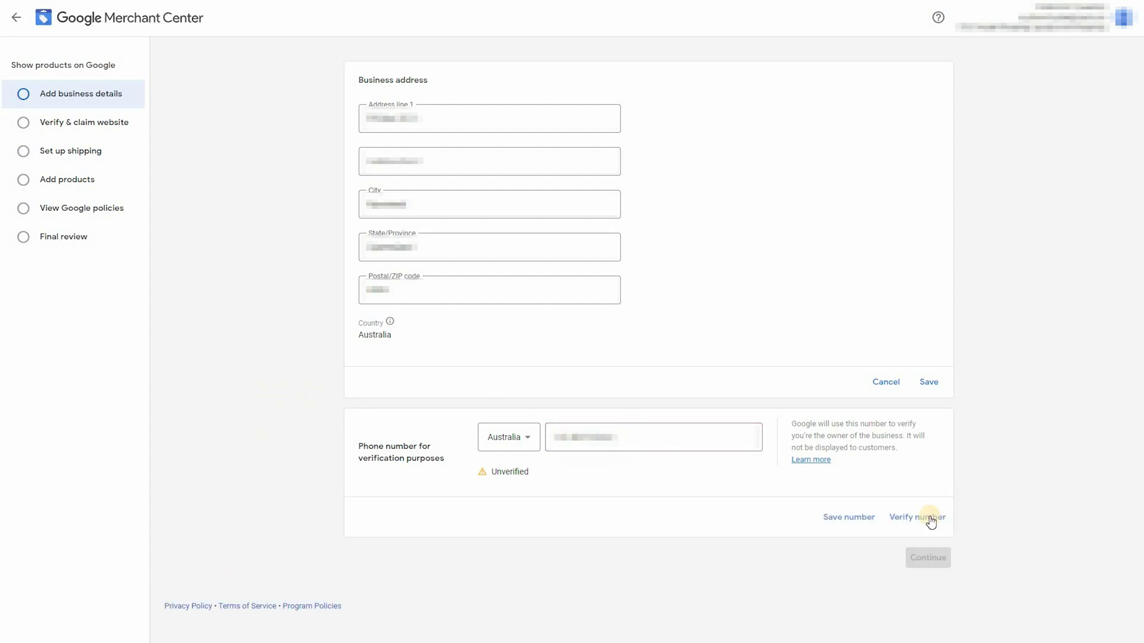
{"action": "left_click", "coordinate": [938, 518]}
{"action": "left_click", "coordinate": [501, 315]}
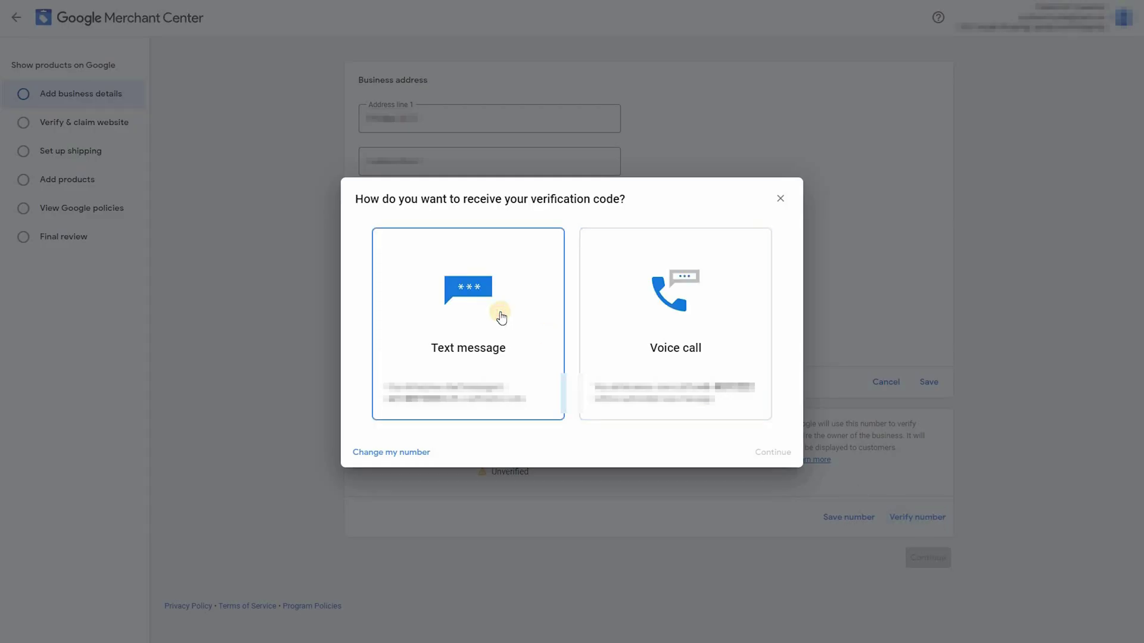
{"action": "left_click", "coordinate": [771, 455]}
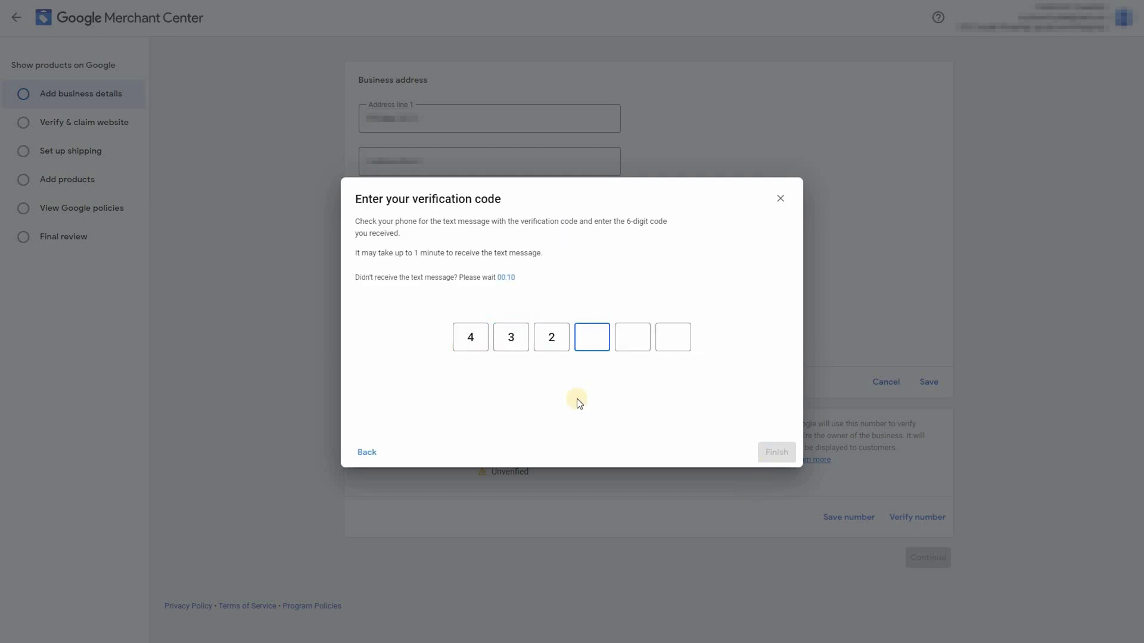
{"action": "left_click", "coordinate": [777, 452]}
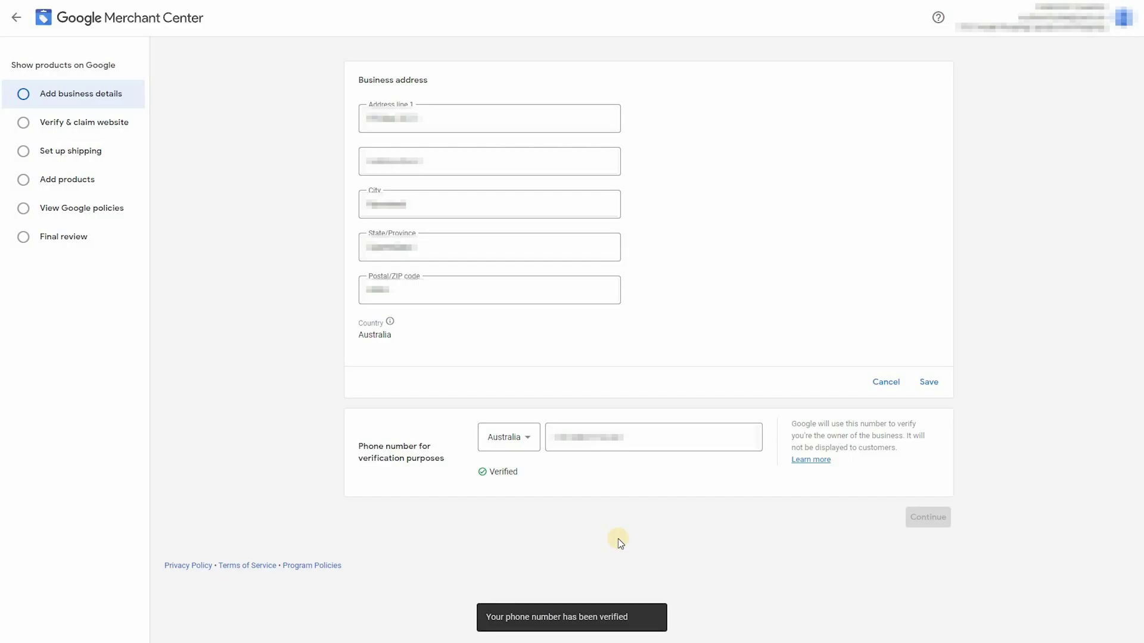
{"action": "left_click", "coordinate": [929, 382]}
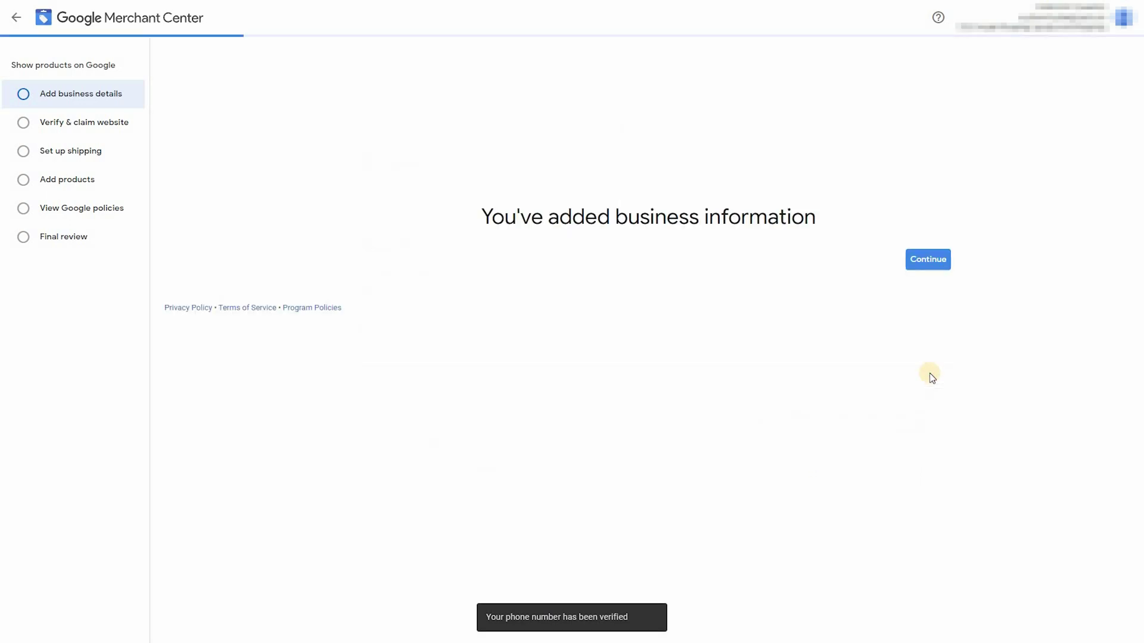
{"action": "left_click", "coordinate": [927, 262]}
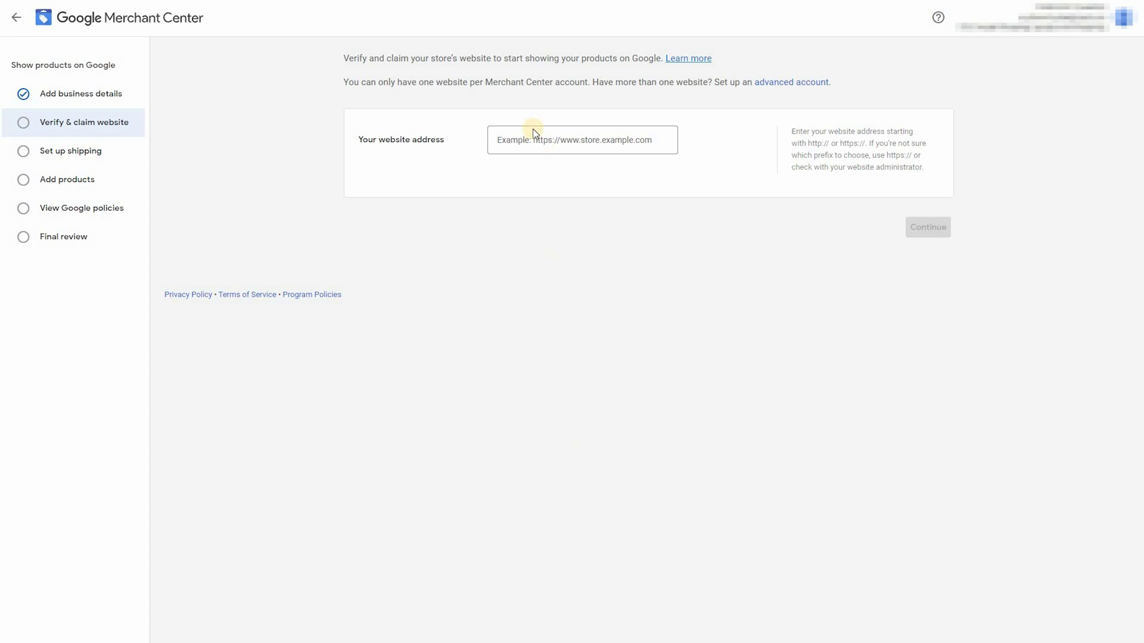
{"action": "left_click", "coordinate": [532, 132]}
{"action": "key", "text": "ctrl+v"}
{"action": "left_click", "coordinate": [925, 213]}
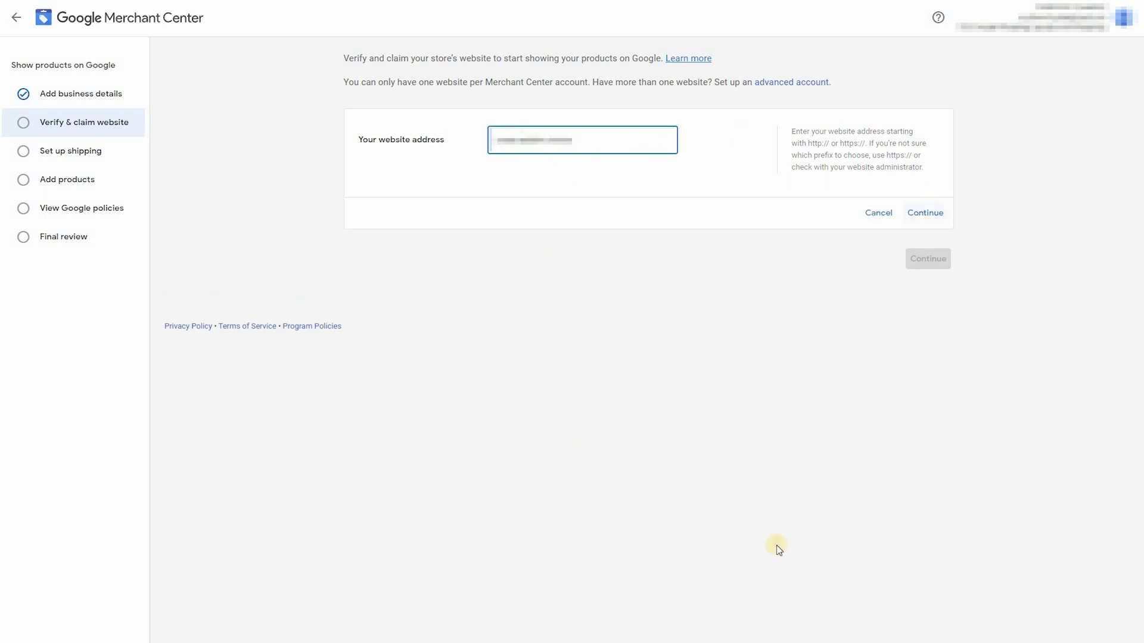
{"action": "left_click", "coordinate": [500, 140]}
{"action": "type", "text": "https://"}
{"action": "key", "text": "Return"}
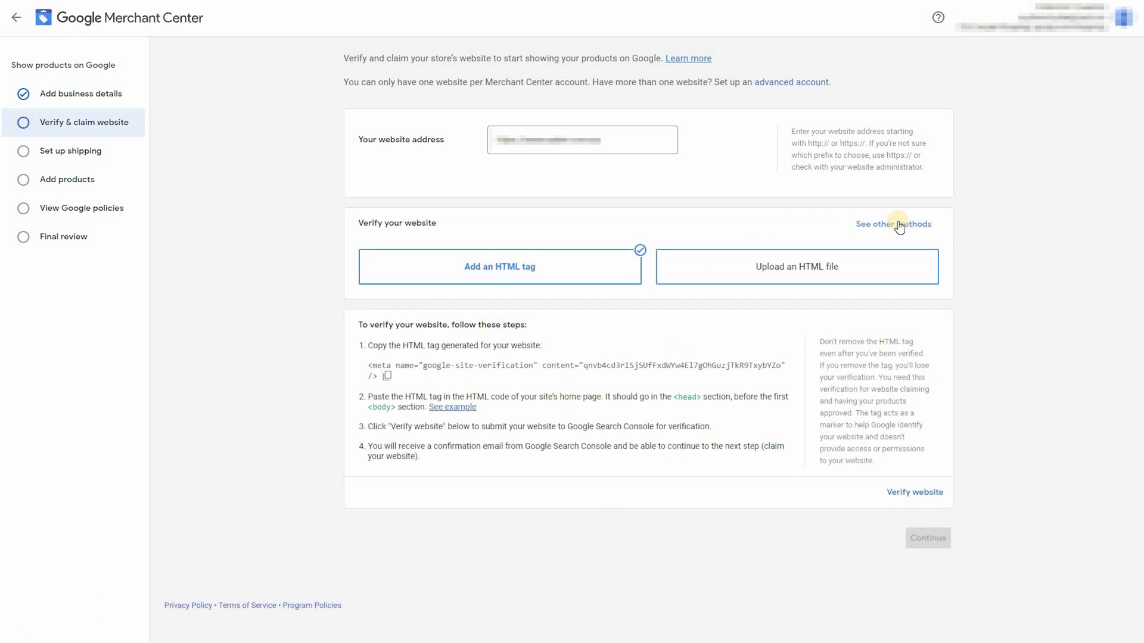
- Show the other verification methods and copy the HTML tag
{"action": "left_click", "coordinate": [893, 224]}
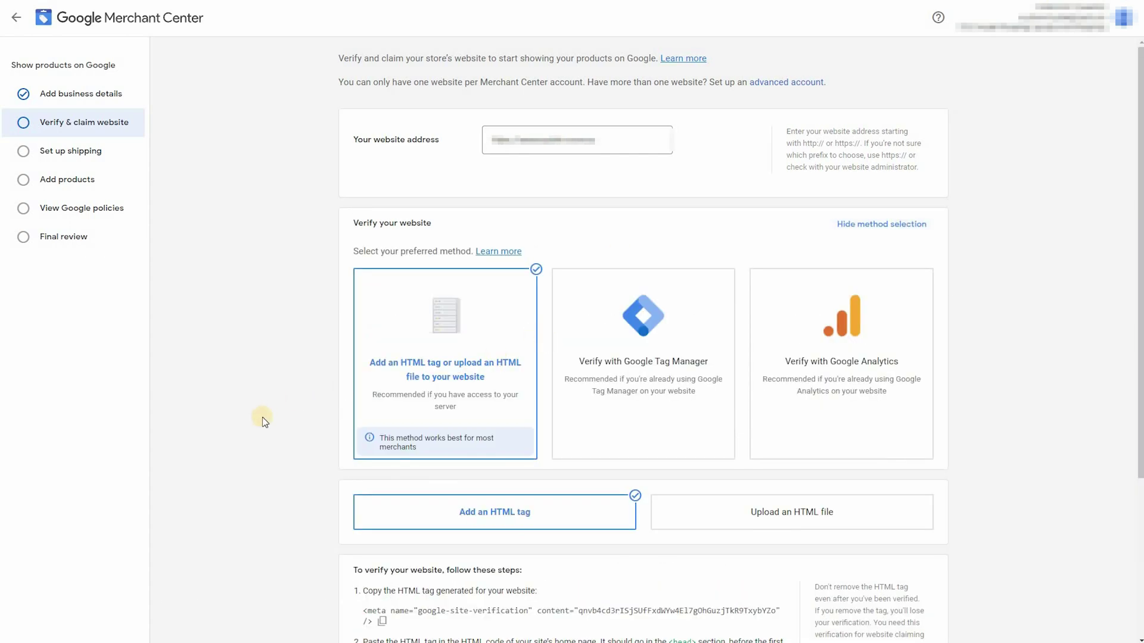
{"action": "scroll", "coordinate": [324, 308], "scroll_direction": "down", "scroll_amount": 2}
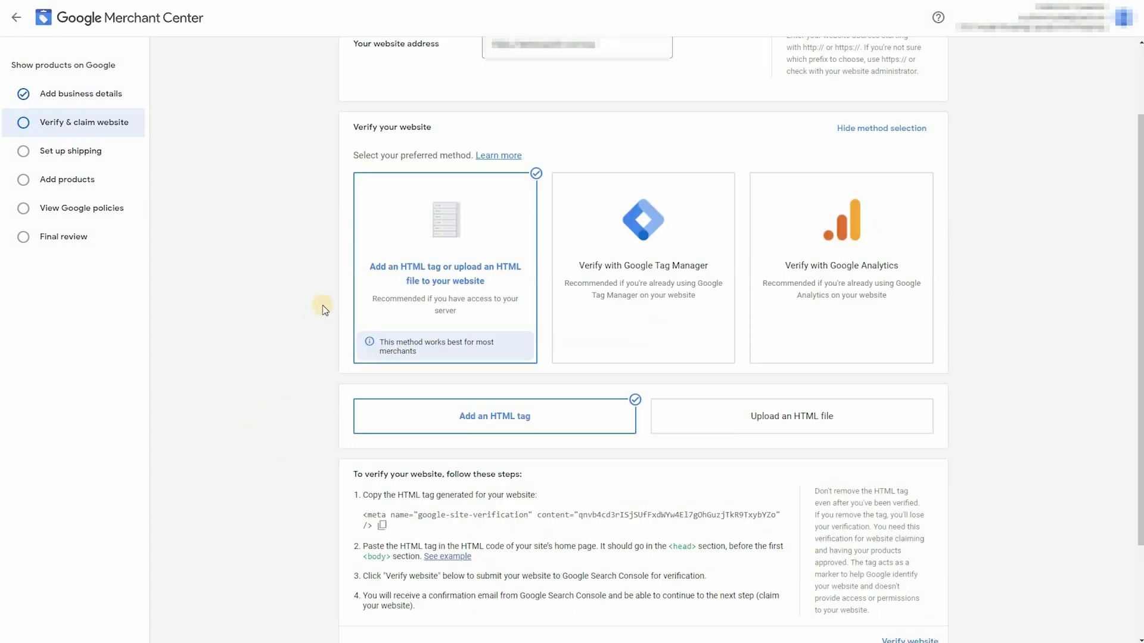
{"action": "scroll", "coordinate": [276, 301], "scroll_direction": "down", "scroll_amount": 1}
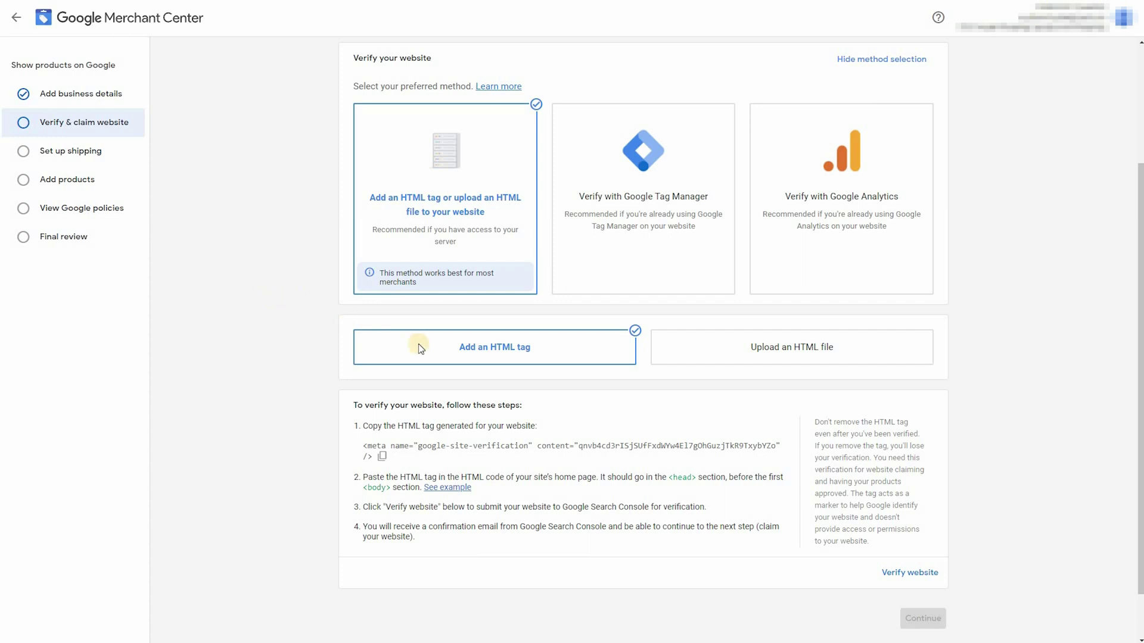
{"action": "scroll", "coordinate": [453, 364], "scroll_direction": "down", "scroll_amount": 1}
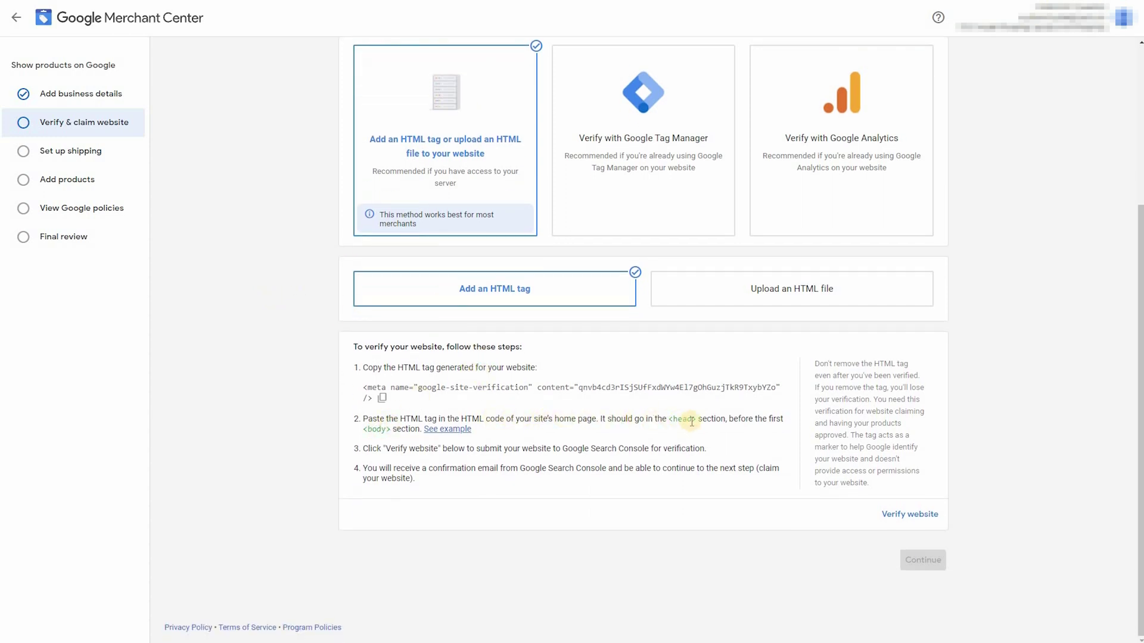
{"action": "left_click", "coordinate": [382, 398]}
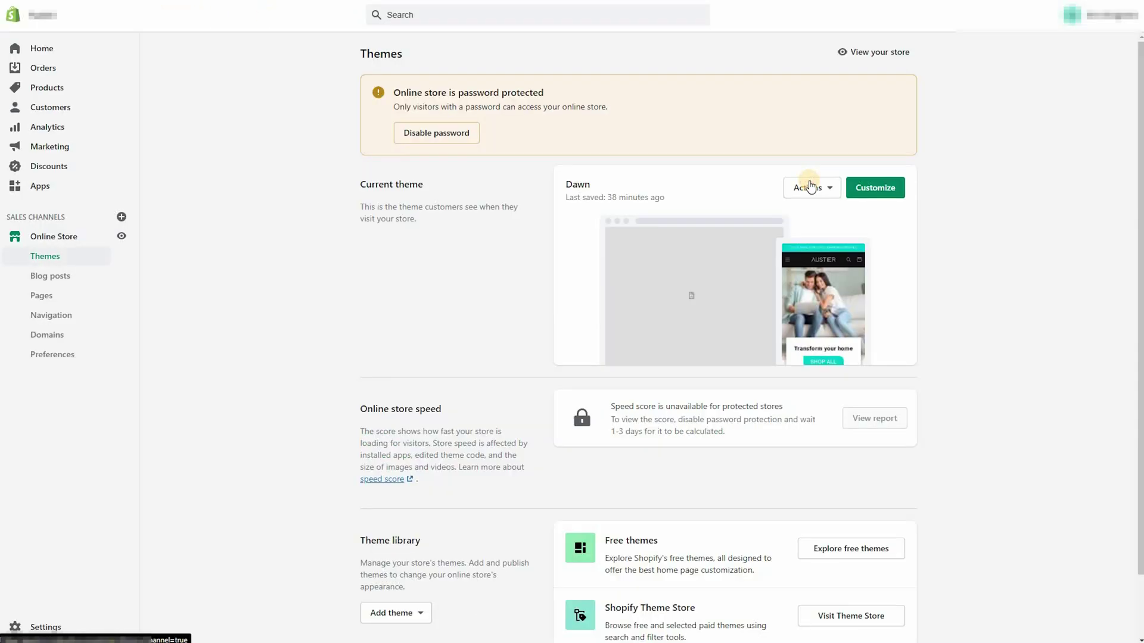
- Paste the verification meta tag above </head> on line 136 of Dawn's theme.liquid and save
{"action": "left_click", "coordinate": [808, 186]}
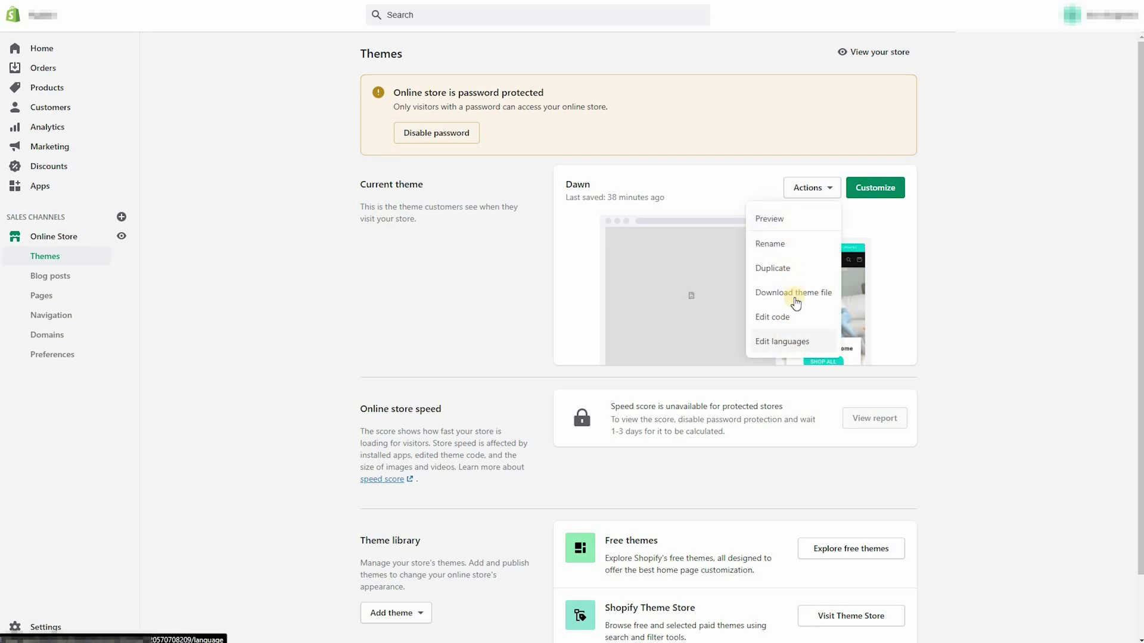
{"action": "left_click", "coordinate": [772, 316]}
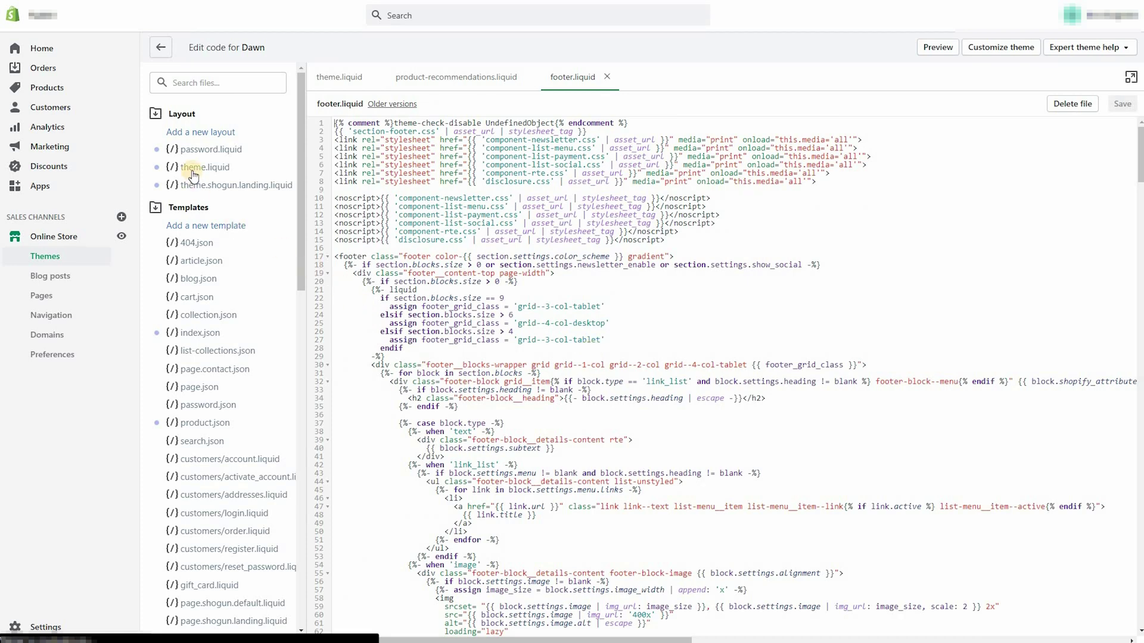
{"action": "left_click", "coordinate": [192, 171]}
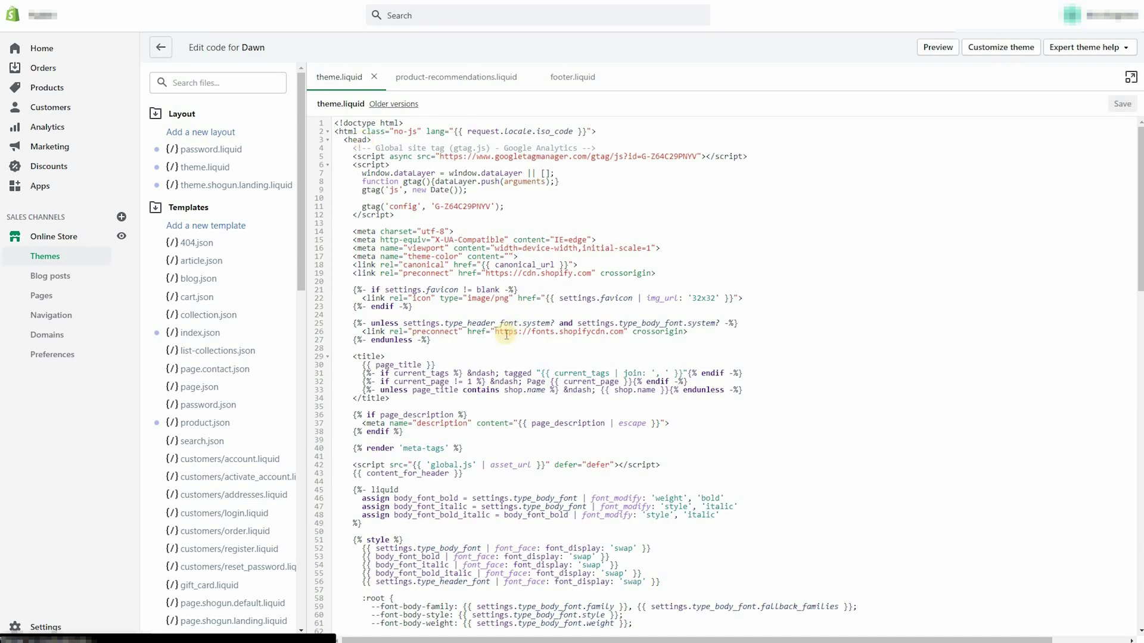
{"action": "scroll", "coordinate": [506, 335], "scroll_direction": "down", "scroll_amount": 13}
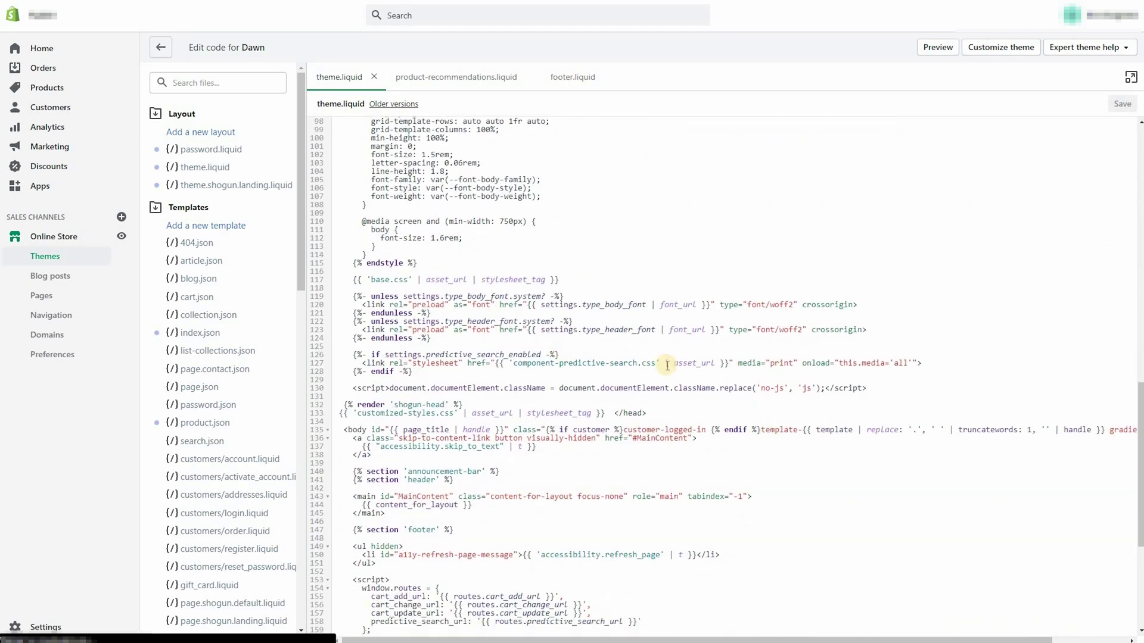
{"action": "scroll", "coordinate": [667, 365], "scroll_direction": "down", "scroll_amount": 1}
{"action": "left_click", "coordinate": [615, 381]}
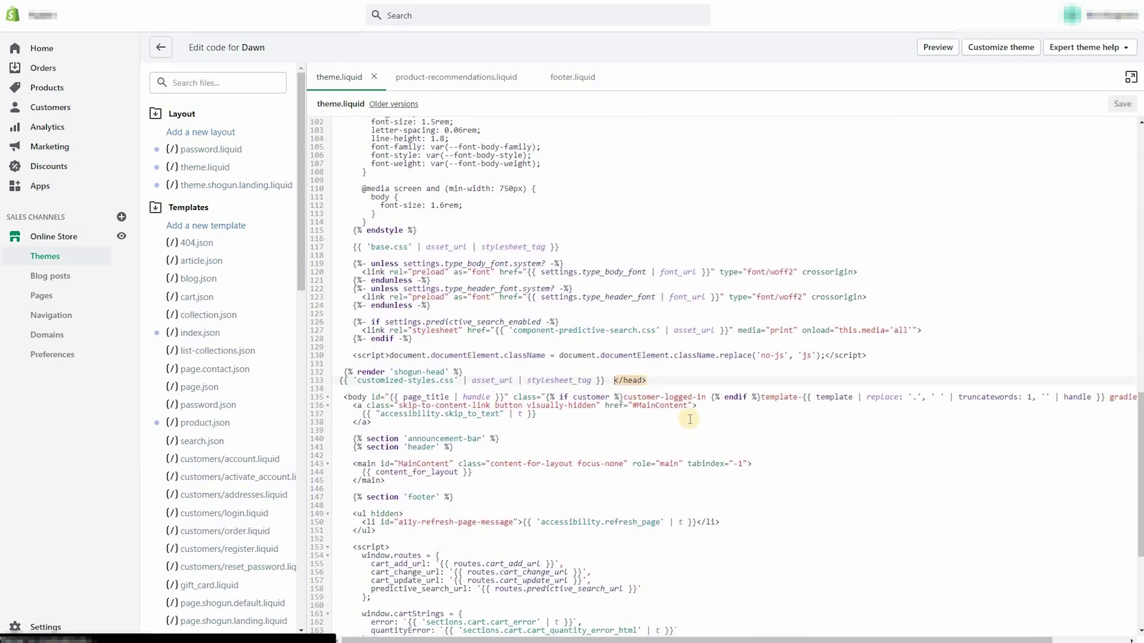
{"action": "key", "text": "Return"}
{"action": "key", "text": "Return"}
{"action": "key", "text": "Return"}
{"action": "key", "text": "Return"}
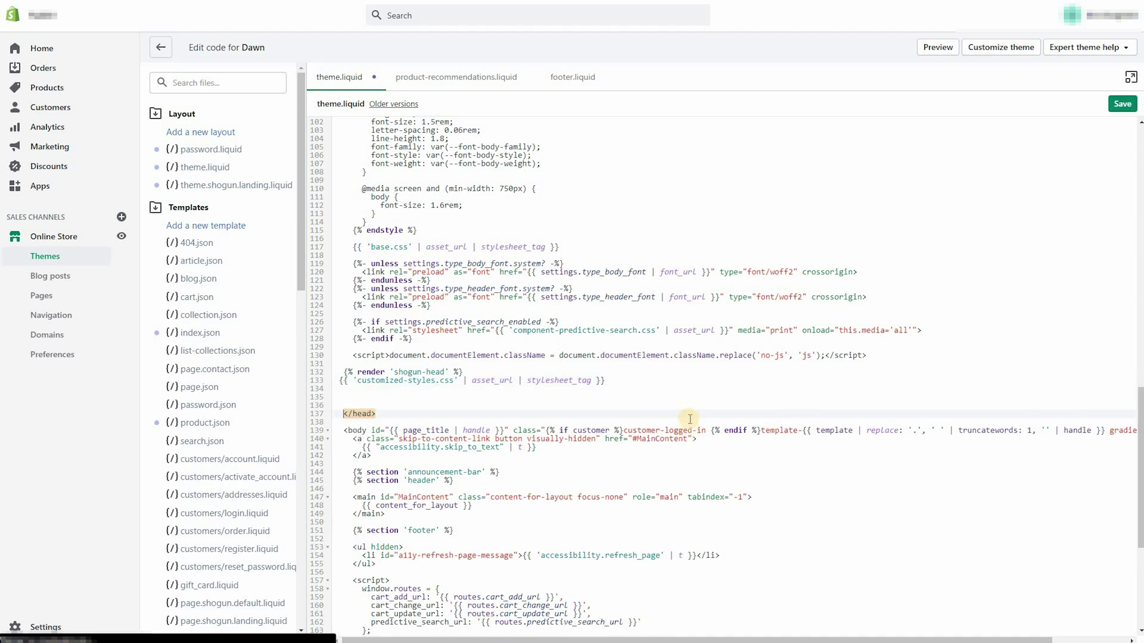
{"action": "key", "text": "Up"}
{"action": "key", "text": "ctrl+v"}
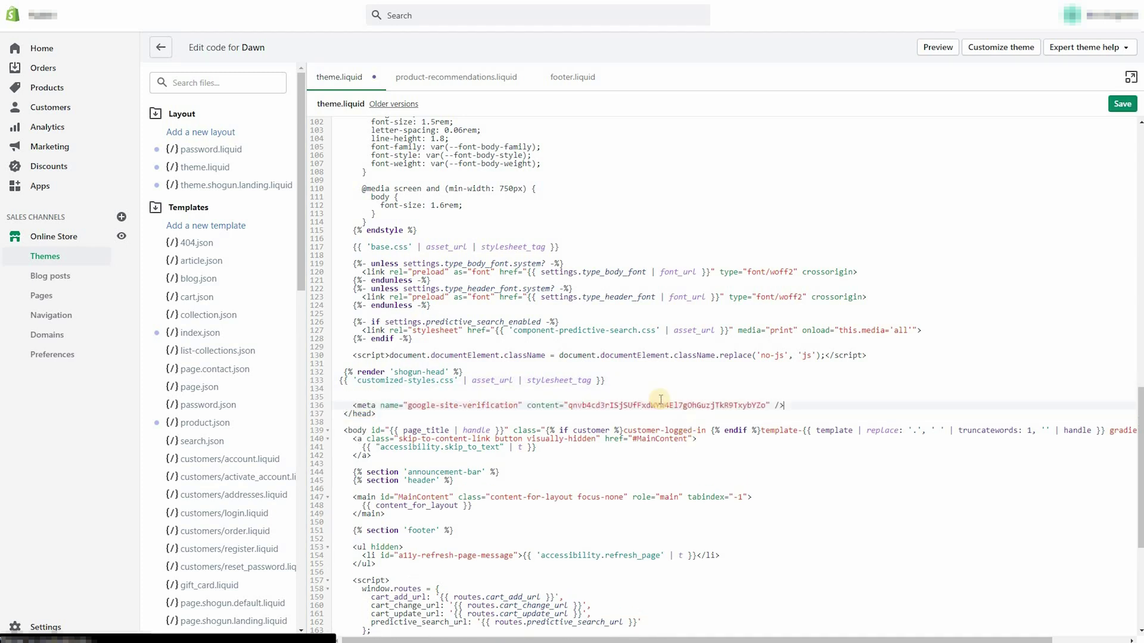
{"action": "left_click", "coordinate": [1123, 106]}
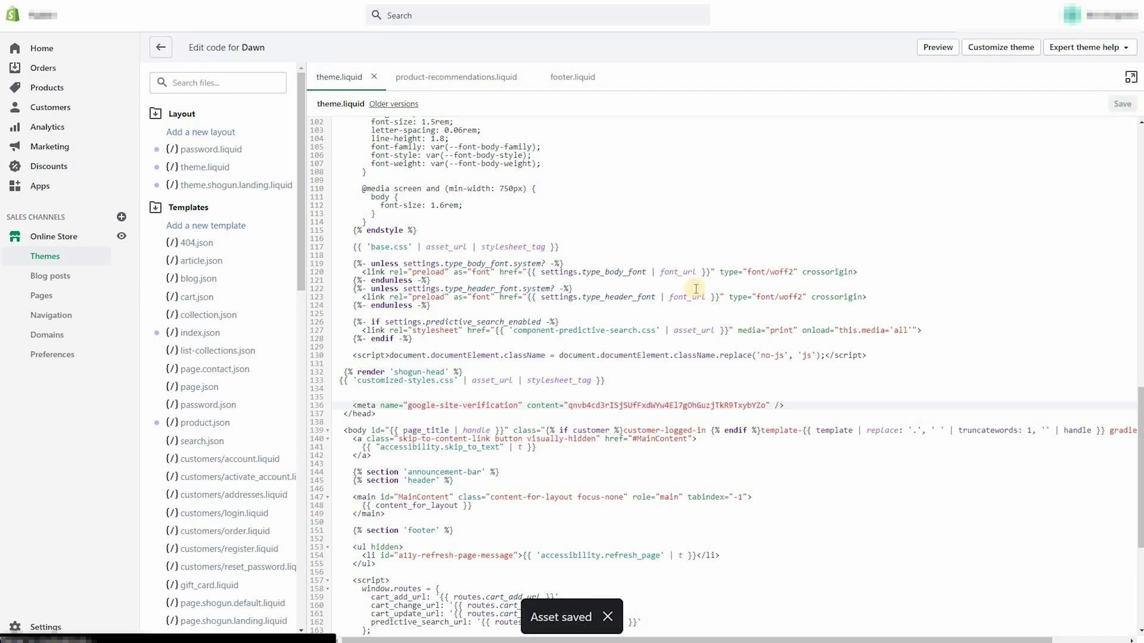
- Retry website verification in Merchant Center; it reports no HTML tag was found
{"action": "key", "text": "ctrl+Tab"}
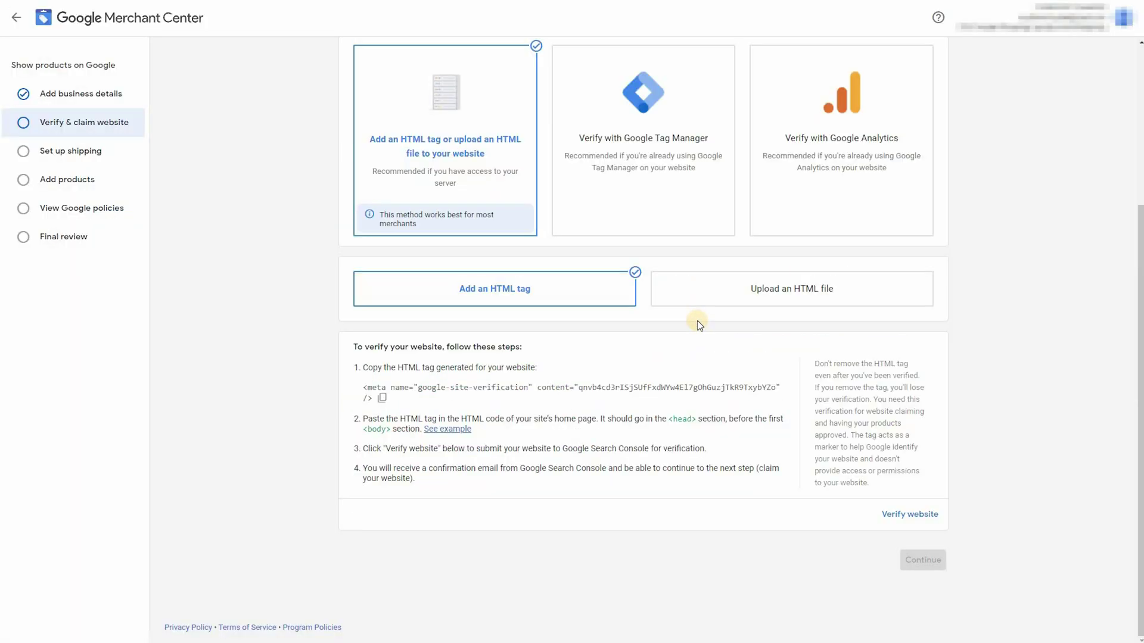
{"action": "left_click", "coordinate": [907, 523]}
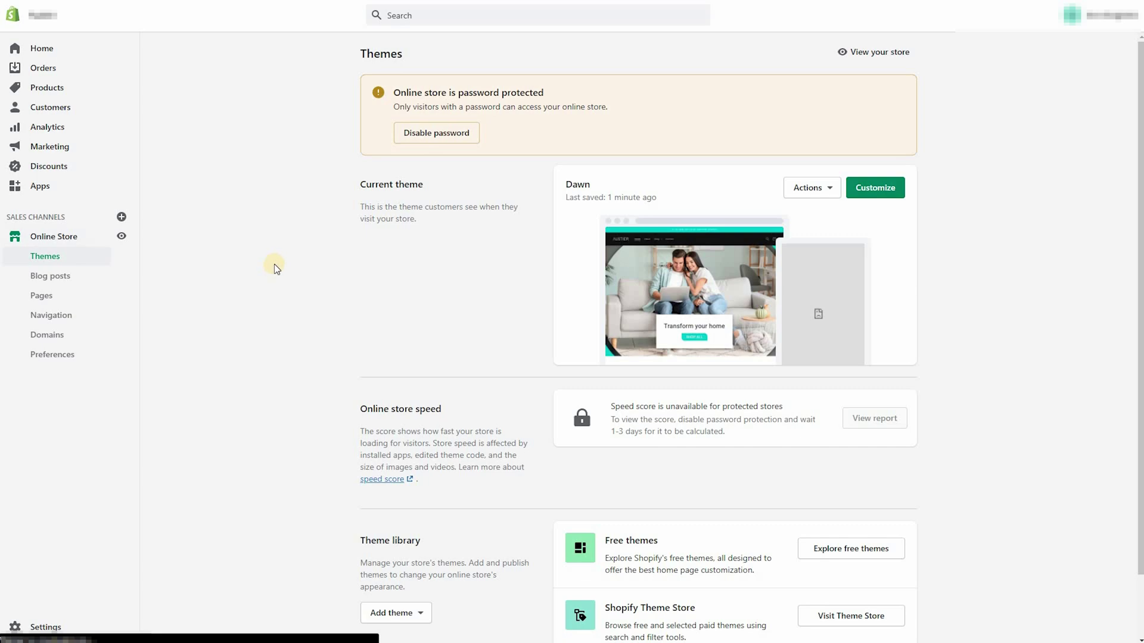
- Uncheck Enable password in Shopify's Online Store Preferences and save, making the store public
{"action": "left_click", "coordinate": [426, 134]}
{"action": "scroll", "coordinate": [349, 292], "scroll_direction": "down", "scroll_amount": 10}
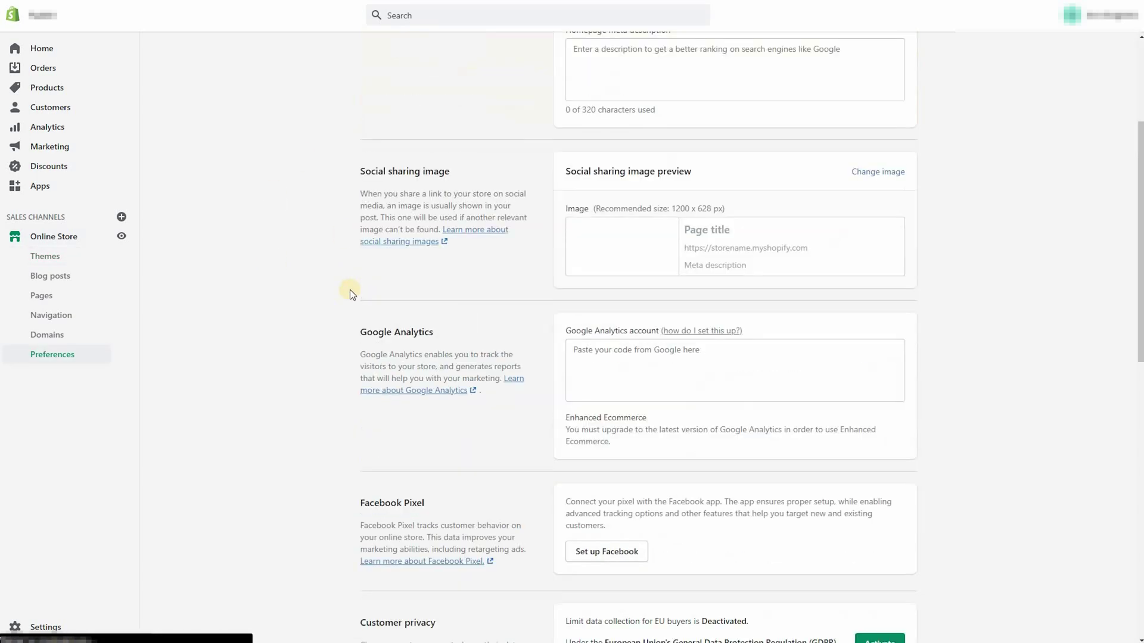
{"action": "left_click", "coordinate": [621, 343]}
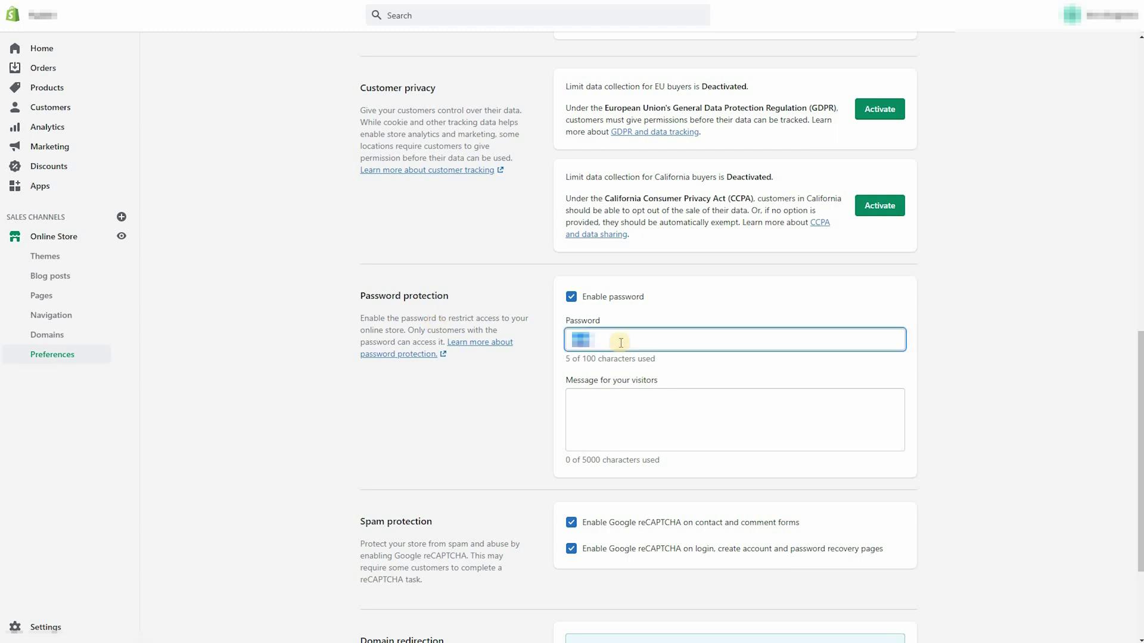
{"action": "left_click", "coordinate": [571, 296]}
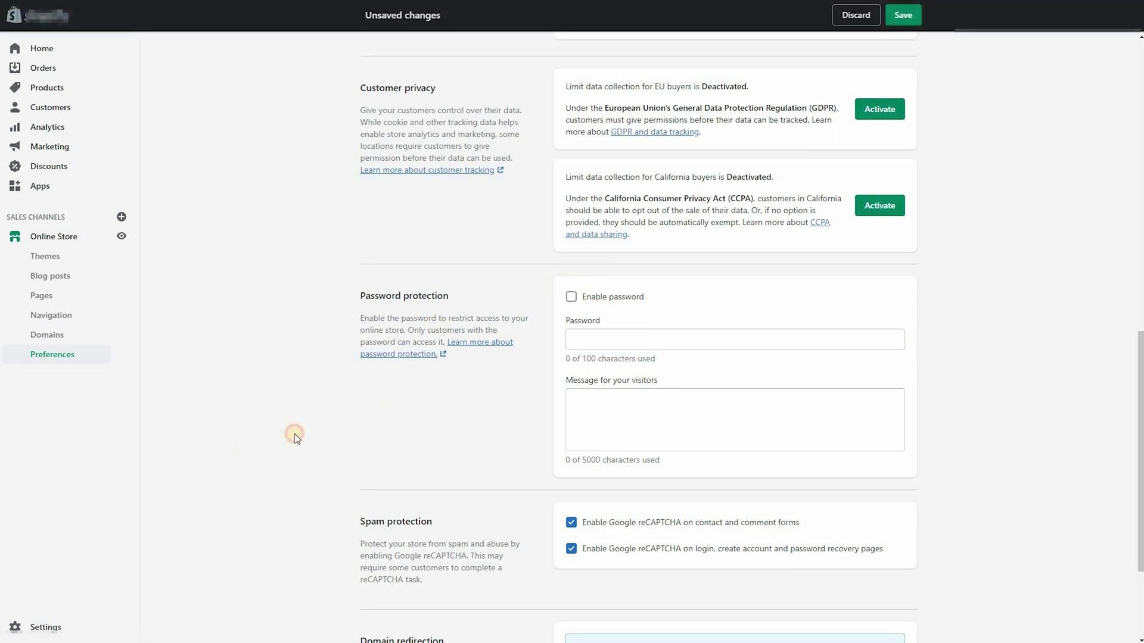
{"action": "scroll", "coordinate": [655, 227], "scroll_direction": "down", "scroll_amount": 3}
{"action": "left_click", "coordinate": [903, 15]}
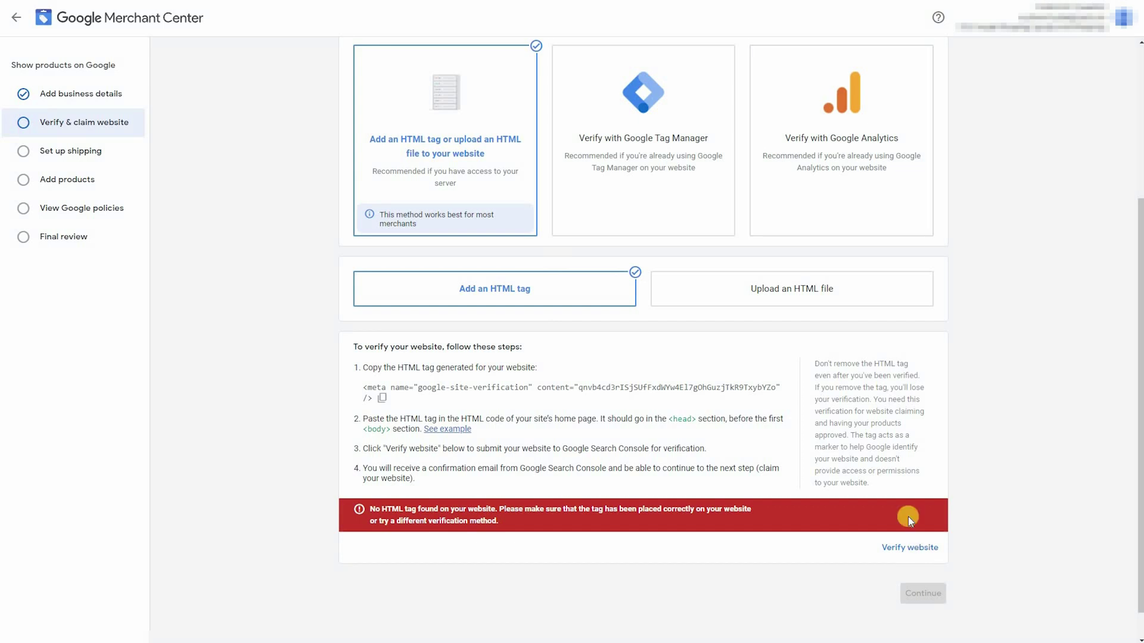
- Verify the store website successfully and claim it in Merchant Center
{"action": "left_click", "coordinate": [883, 547]}
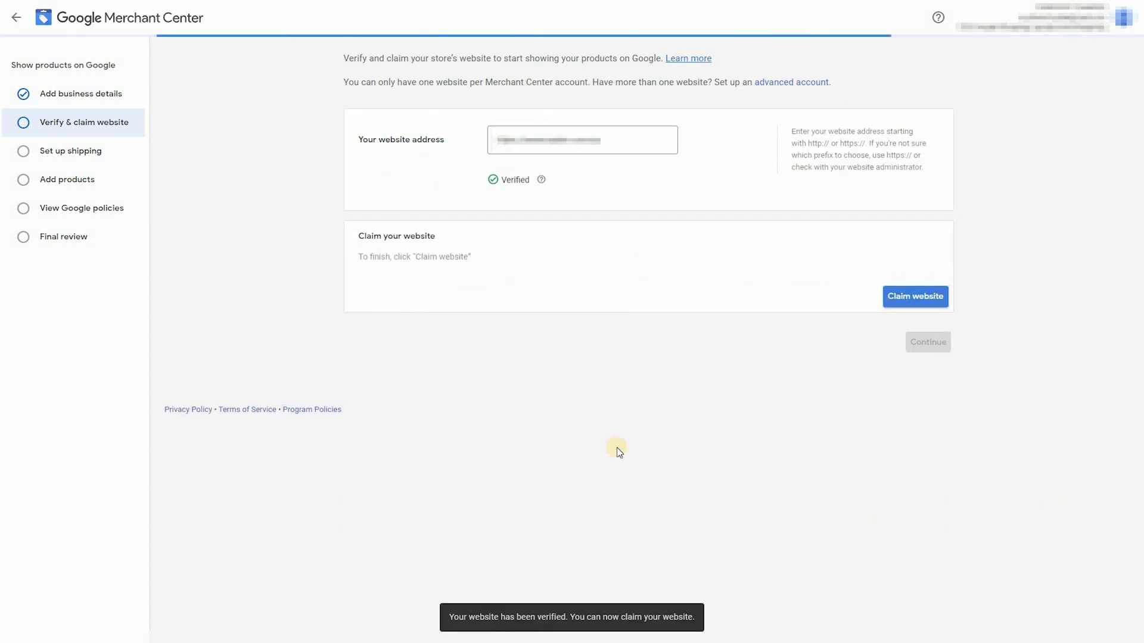
{"action": "left_click", "coordinate": [930, 297]}
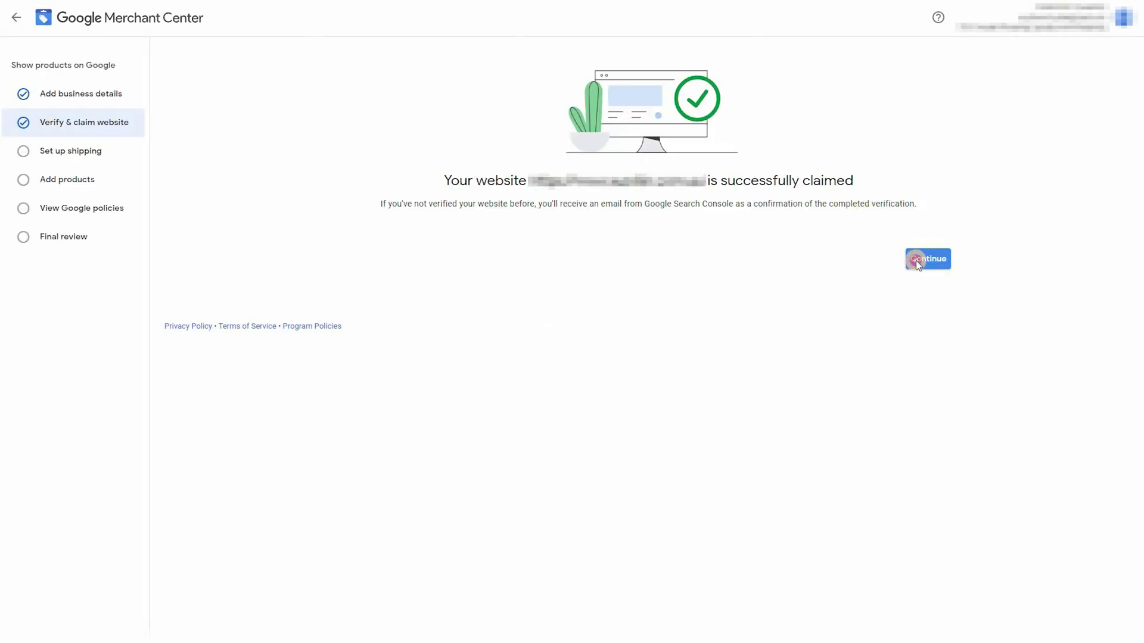
{"action": "left_click", "coordinate": [912, 257]}
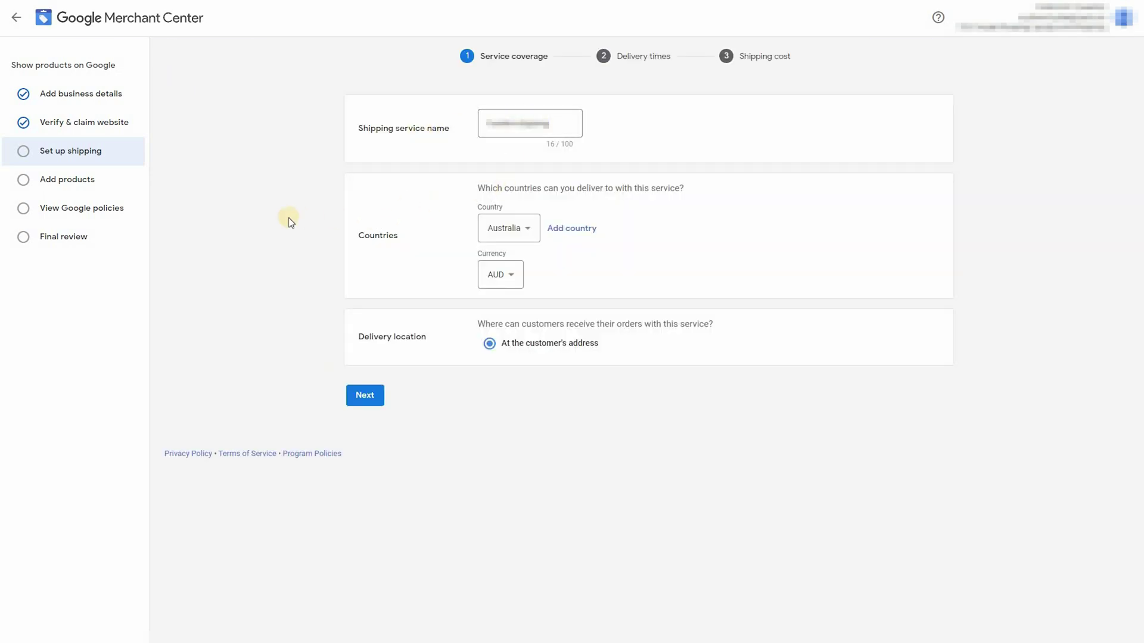
- Rename the shipping service to 'Free Shipping'
{"action": "left_click_drag", "start_coordinate": [556, 120], "coordinate": [434, 120]}
{"action": "type", "text": "Free Shipping"}
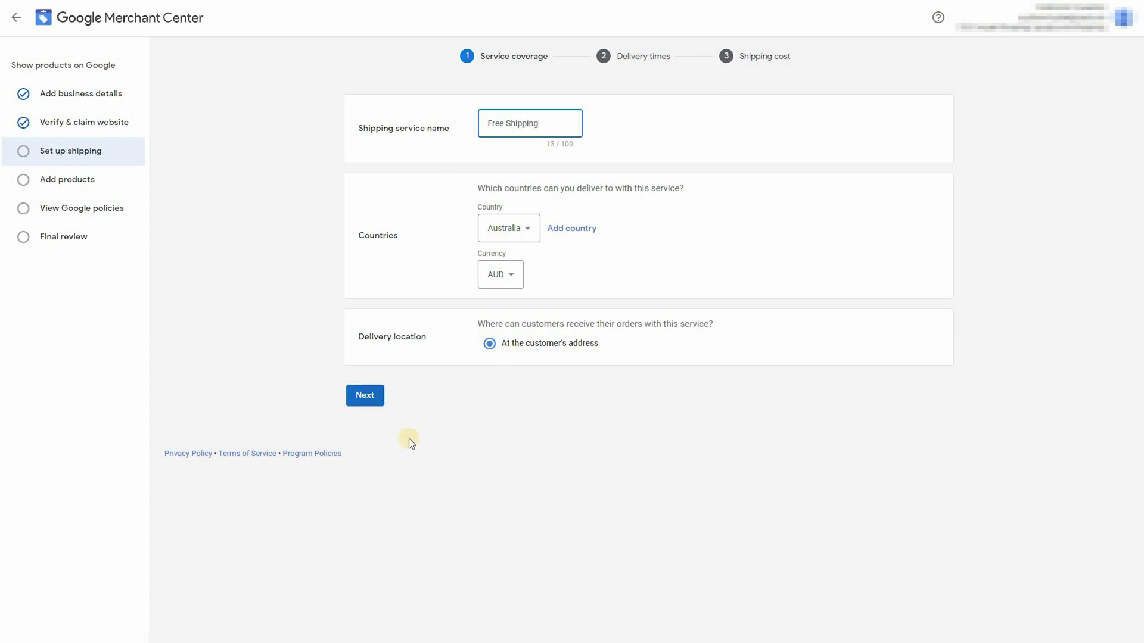
{"action": "left_click", "coordinate": [364, 395]}
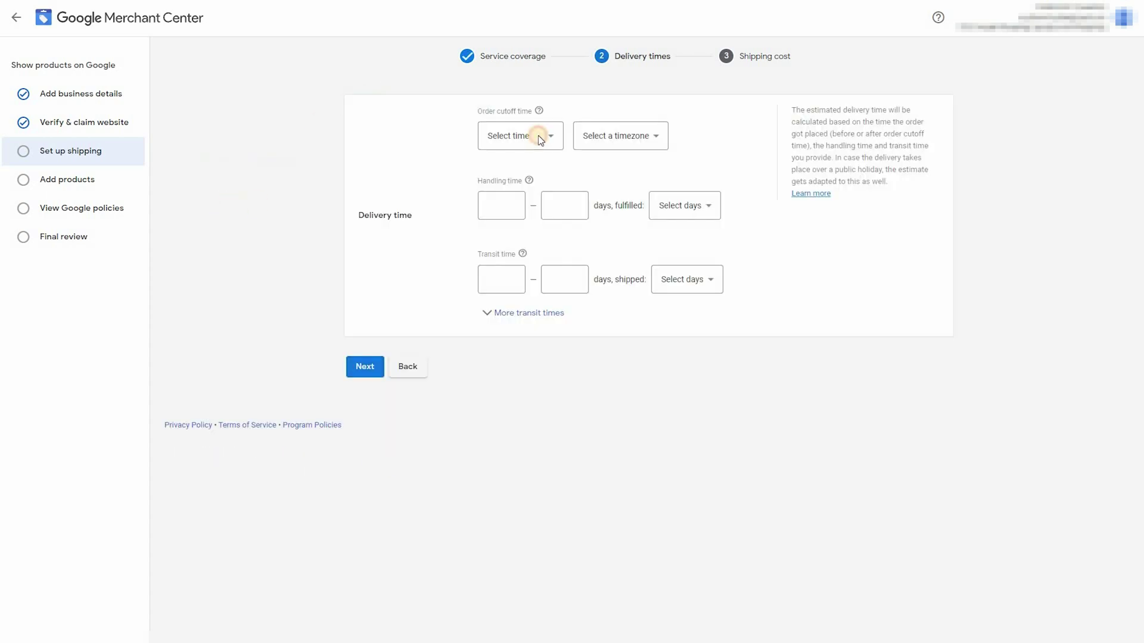
- Set Brisbane timezone, 1–2 day handling and 3–9 day transit, then save the service
{"action": "left_click", "coordinate": [538, 135]}
{"action": "left_click", "coordinate": [619, 134]}
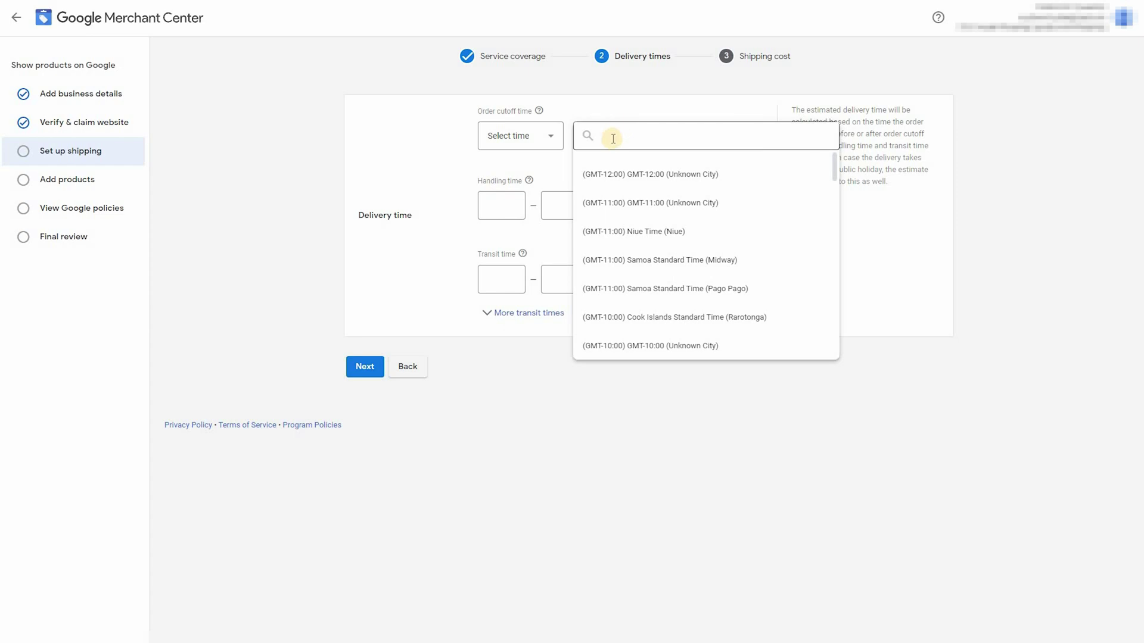
{"action": "left_click", "coordinate": [612, 138]}
{"action": "type", "text": "brisbane"}
{"action": "left_click", "coordinate": [671, 171]}
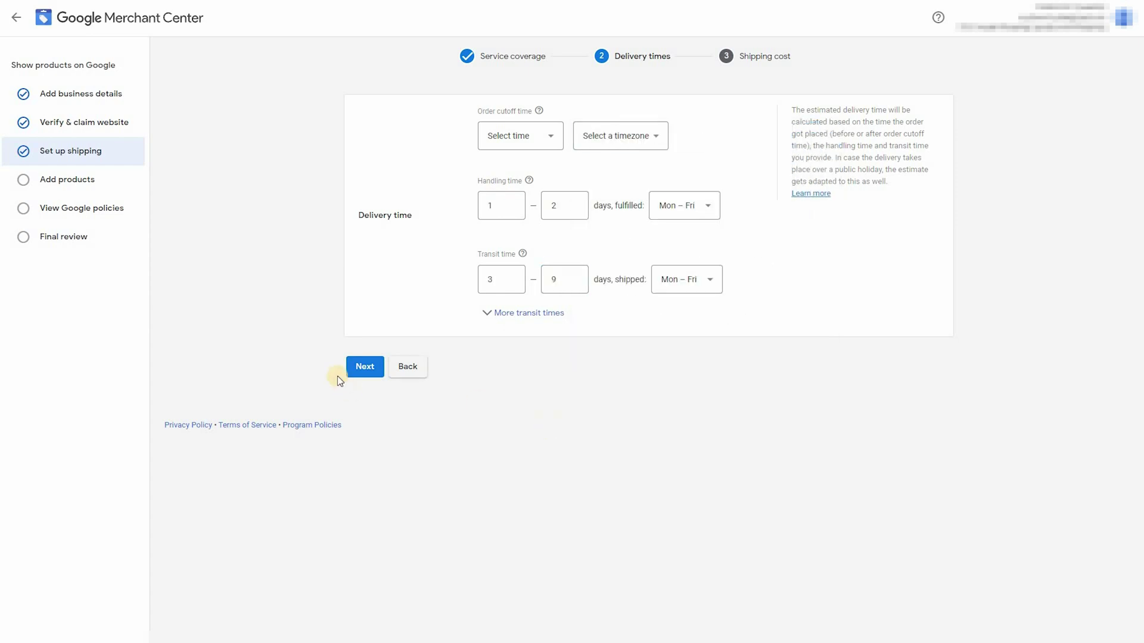
{"action": "left_click", "coordinate": [364, 368]}
{"action": "left_click", "coordinate": [365, 408]}
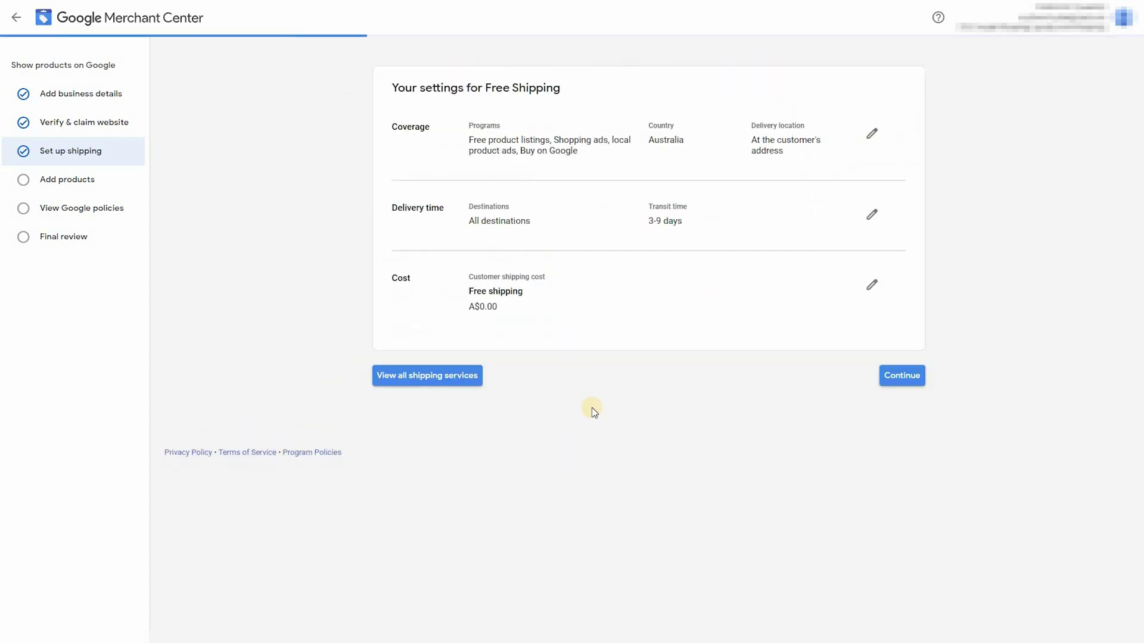
{"action": "key", "text": "Return"}
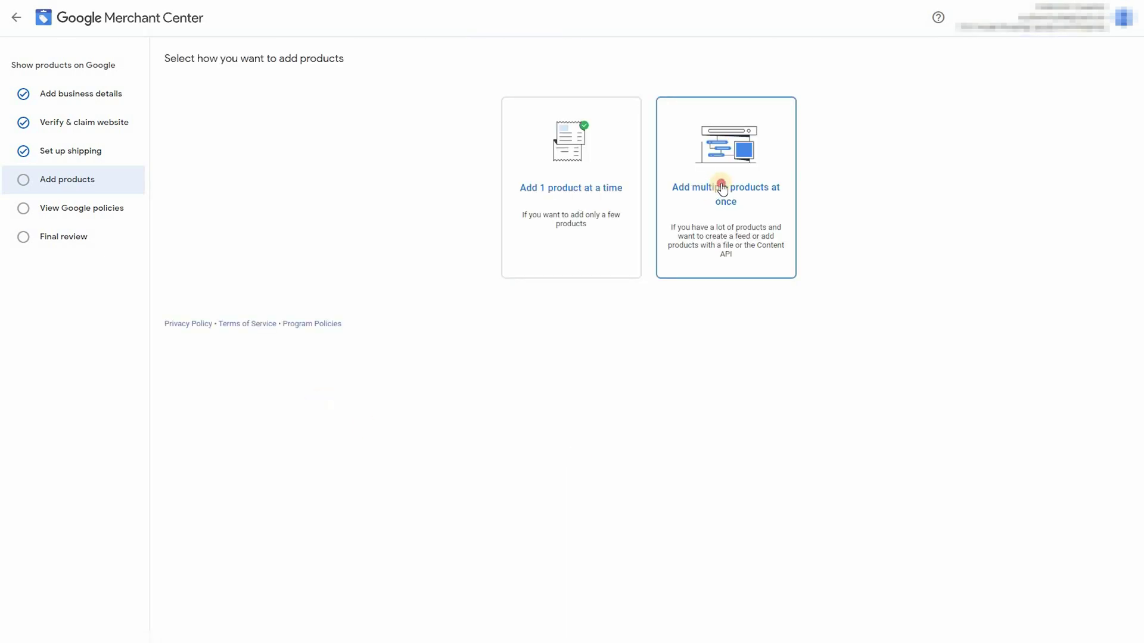
- Choose to add many products at once with an English-language feed
{"action": "left_click", "coordinate": [722, 188]}
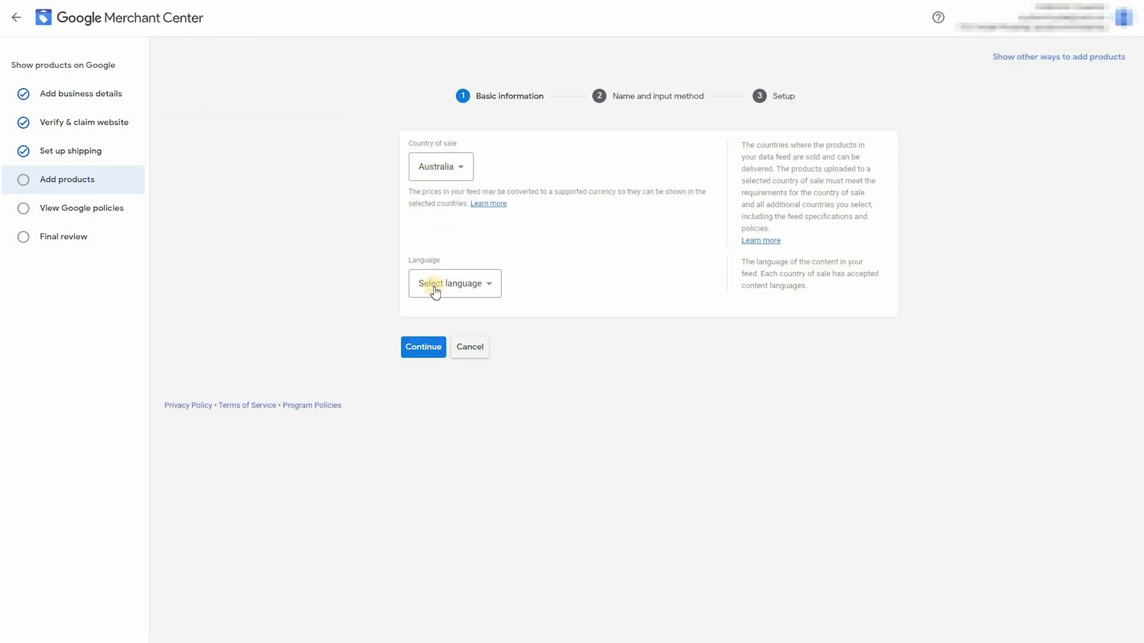
{"action": "left_click", "coordinate": [435, 292]}
{"action": "left_click", "coordinate": [434, 292]}
{"action": "left_click", "coordinate": [424, 488]}
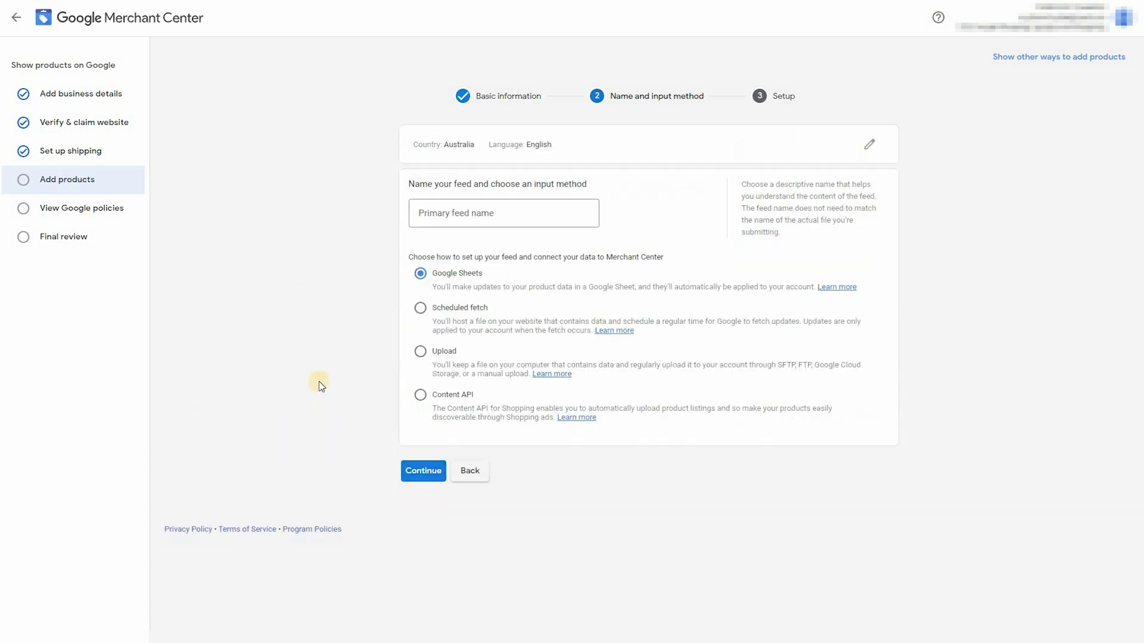
- Name the primary feed 'Google Product Feed' and select the Content API input method
{"action": "left_click", "coordinate": [465, 212]}
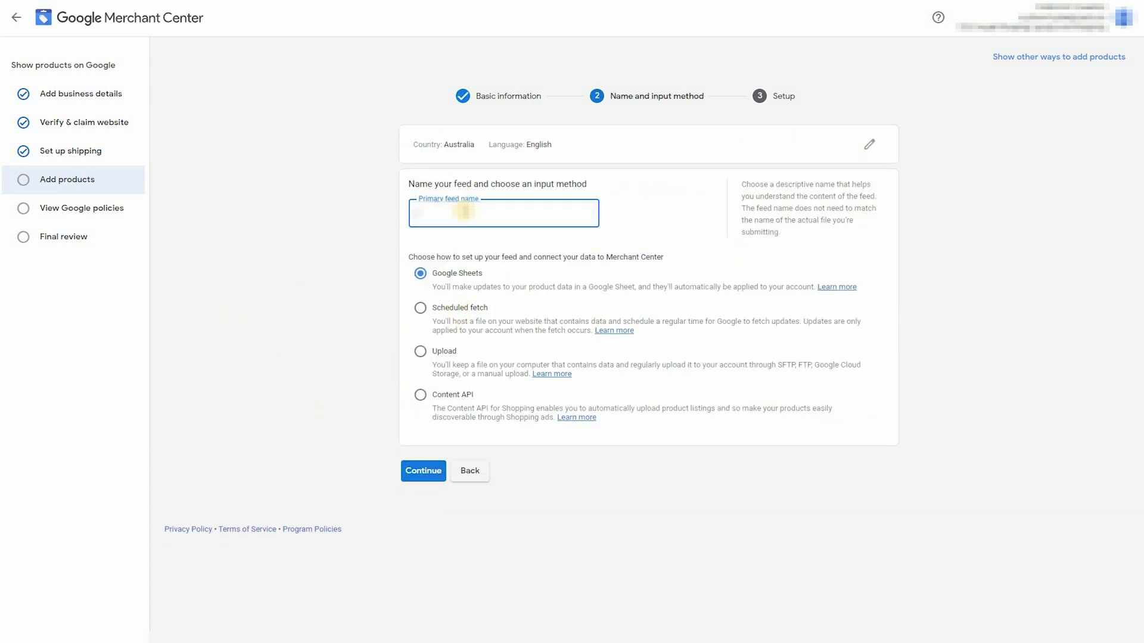
{"action": "type", "text": "Google Product Feed"}
{"action": "left_click", "coordinate": [306, 301]}
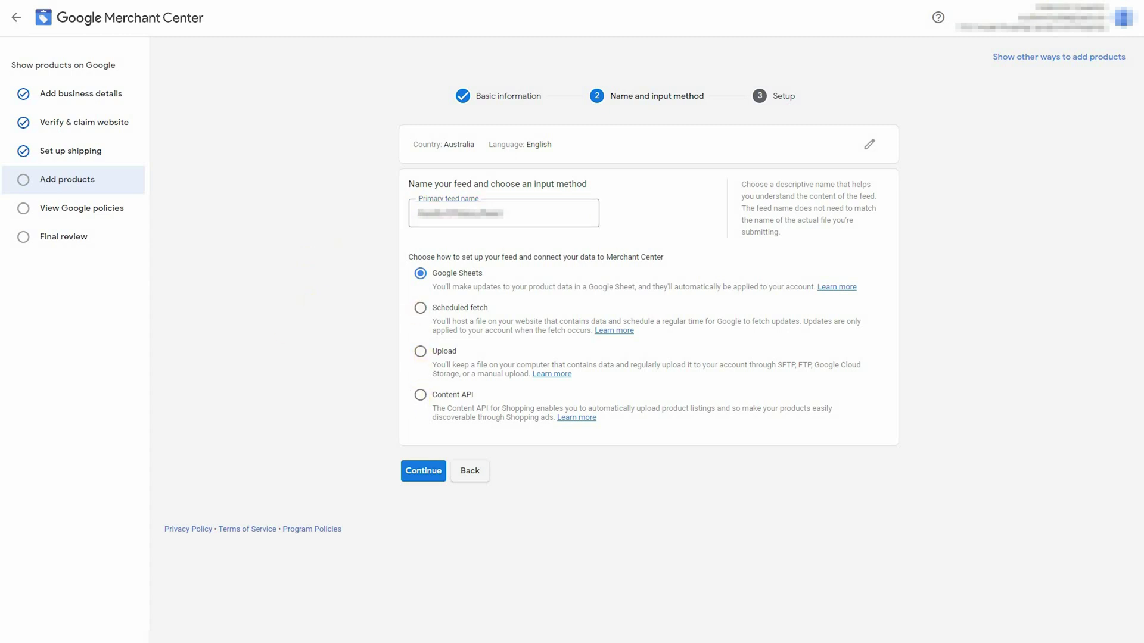
{"action": "left_click", "coordinate": [420, 394]}
{"action": "left_click", "coordinate": [71, 207]}
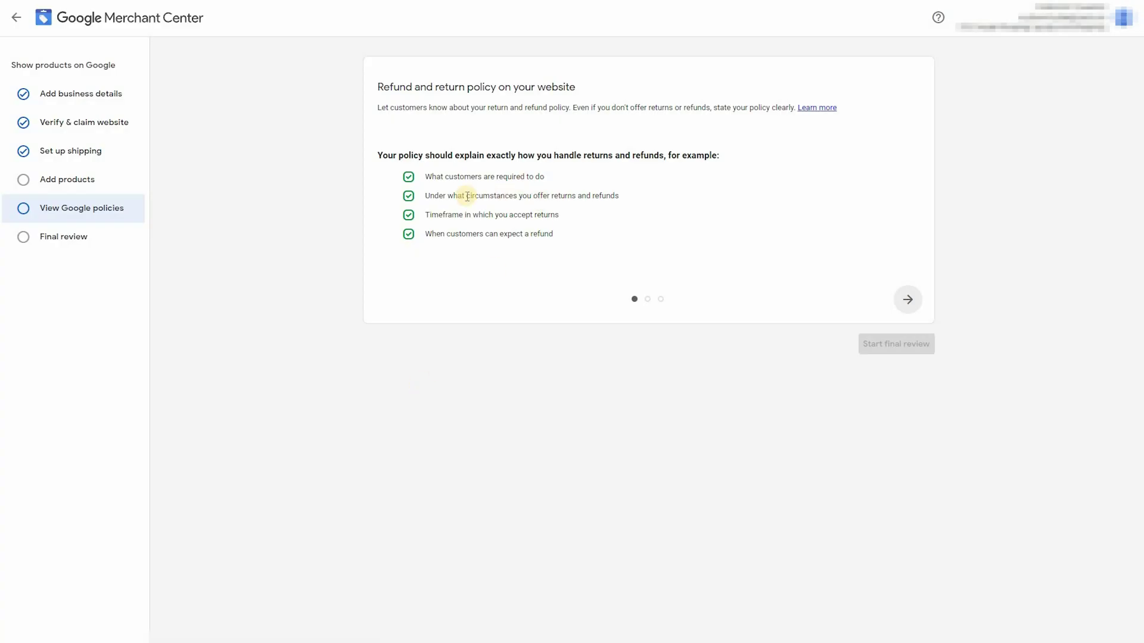
- Page through the Google policies carousel and start the final review
{"action": "left_click", "coordinate": [908, 305]}
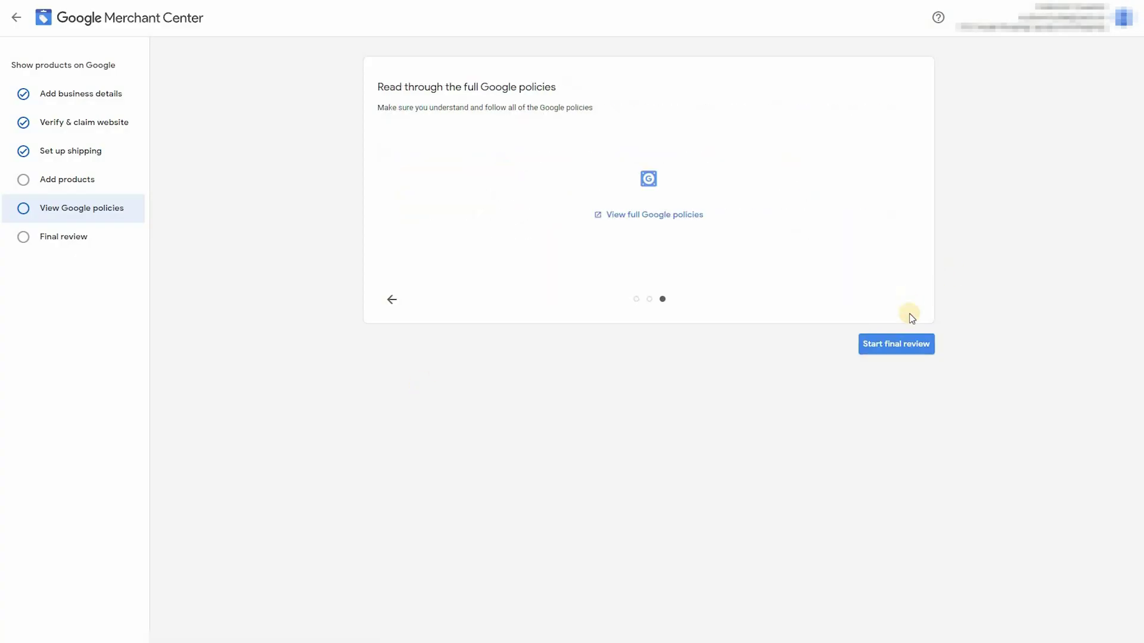
{"action": "left_click", "coordinate": [909, 346]}
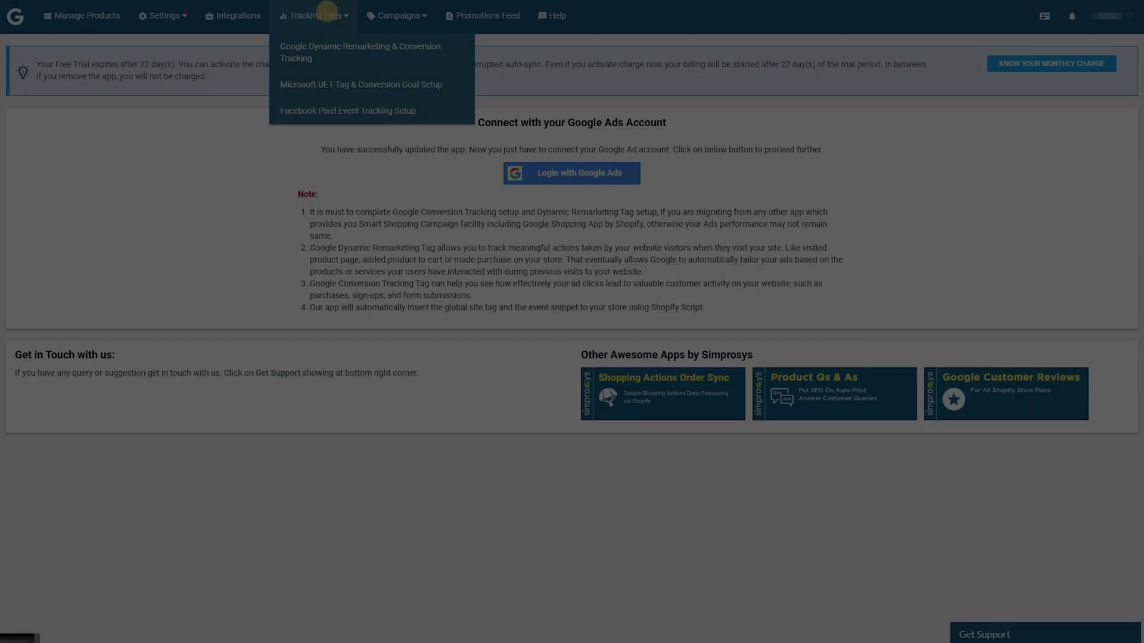
- Log in with Google Ads from the remarketing and conversion tracking setup and allow app access
{"action": "left_click", "coordinate": [315, 13]}
{"action": "left_click", "coordinate": [316, 14]}
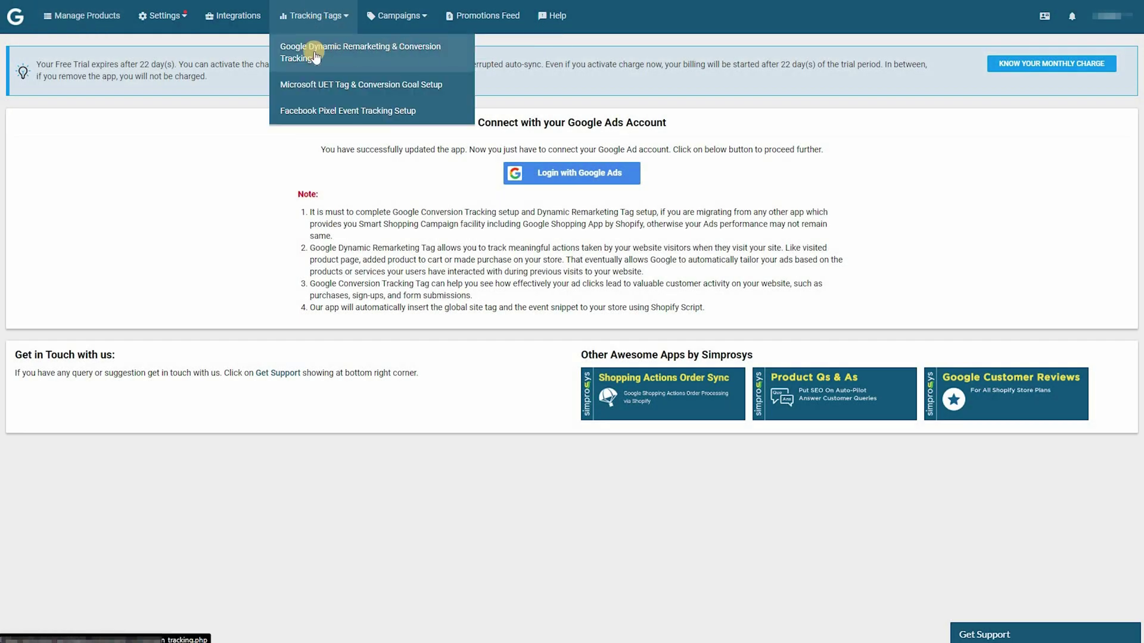
{"action": "left_click", "coordinate": [587, 180]}
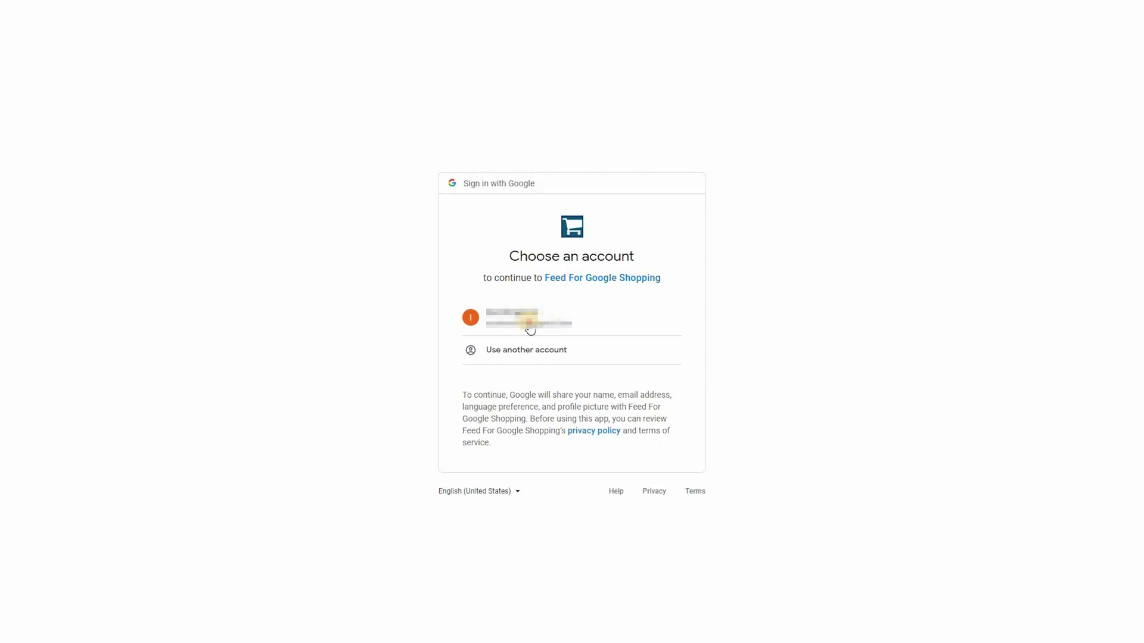
{"action": "left_click", "coordinate": [529, 326]}
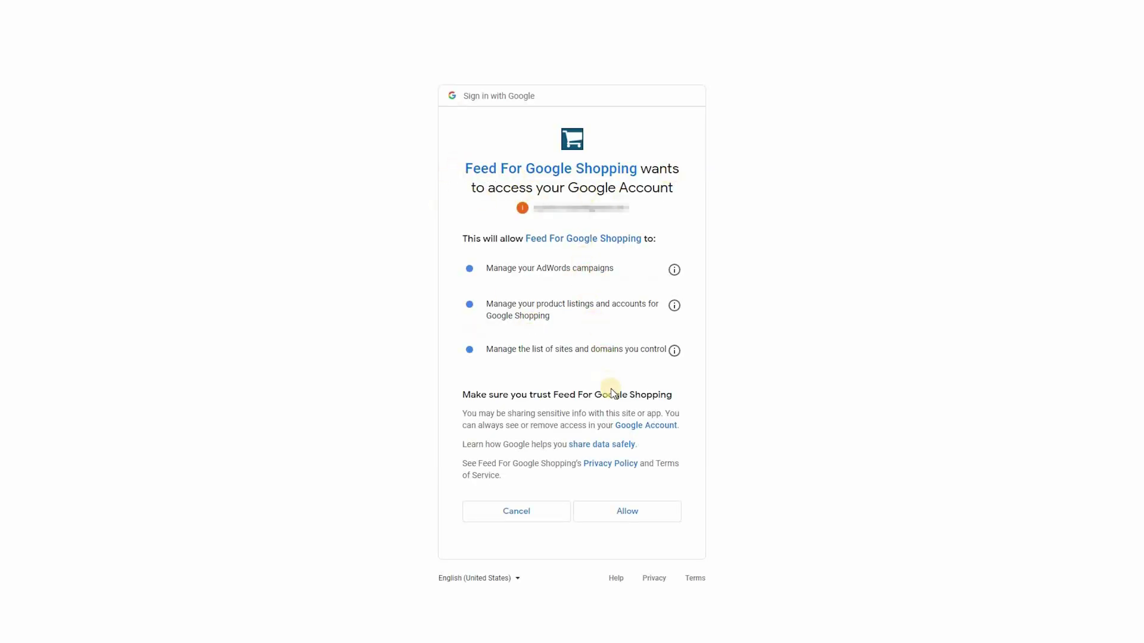
{"action": "left_click", "coordinate": [629, 512]}
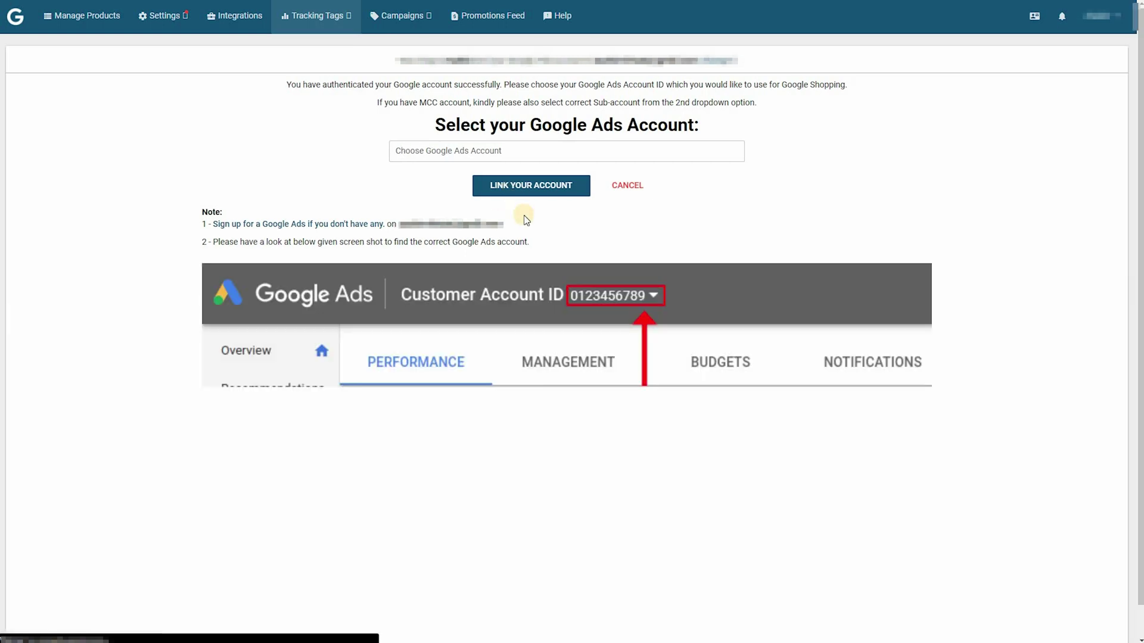
{"action": "left_click", "coordinate": [539, 216]}
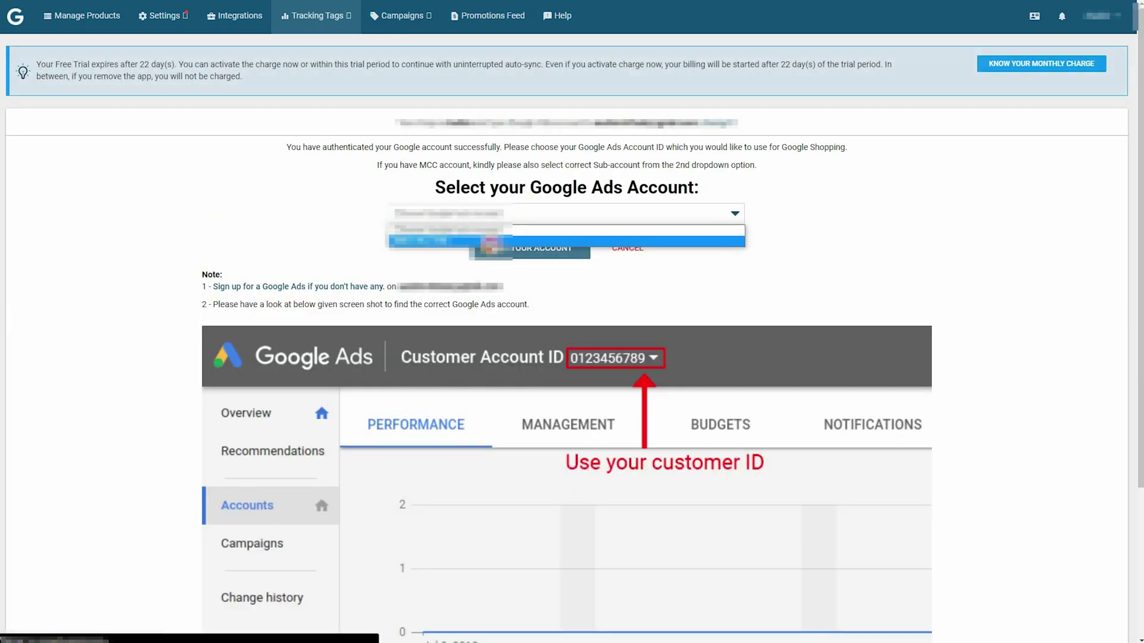
- Link the chosen Google Ads account, insert all four tracking tags, and create new conversion actions
{"action": "key", "text": "Return"}
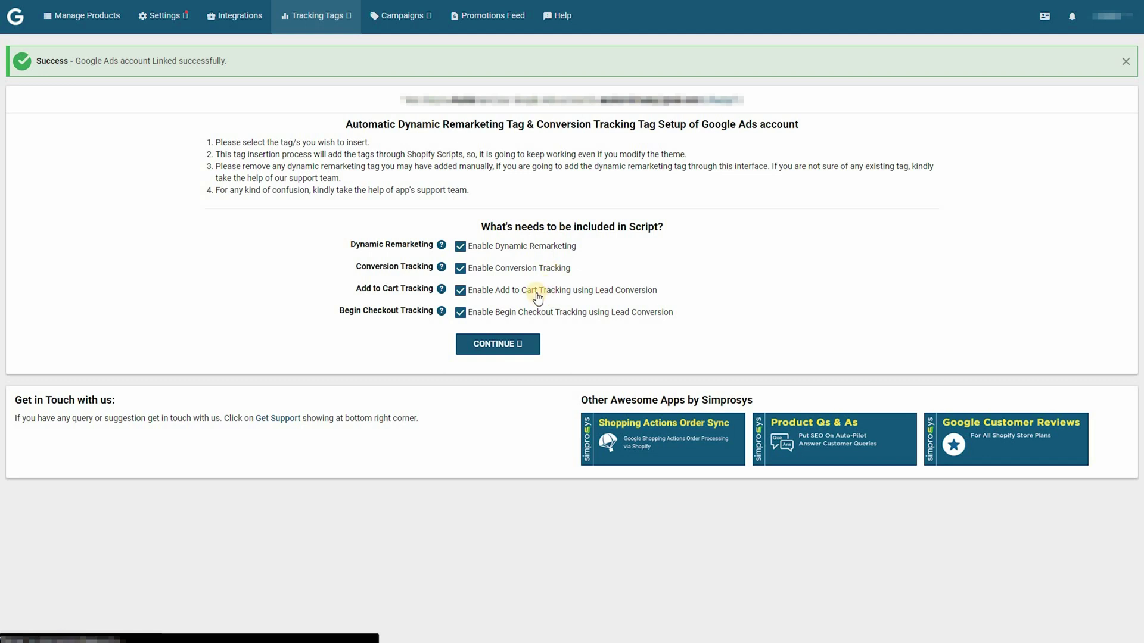
{"action": "left_click", "coordinate": [506, 341]}
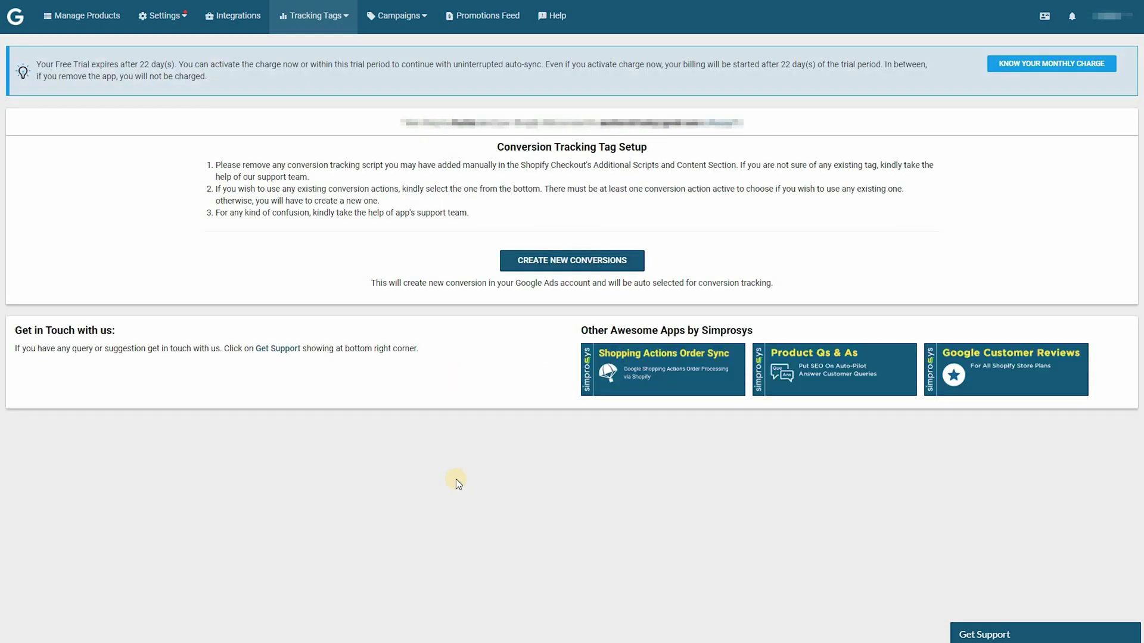
{"action": "left_click", "coordinate": [566, 262]}
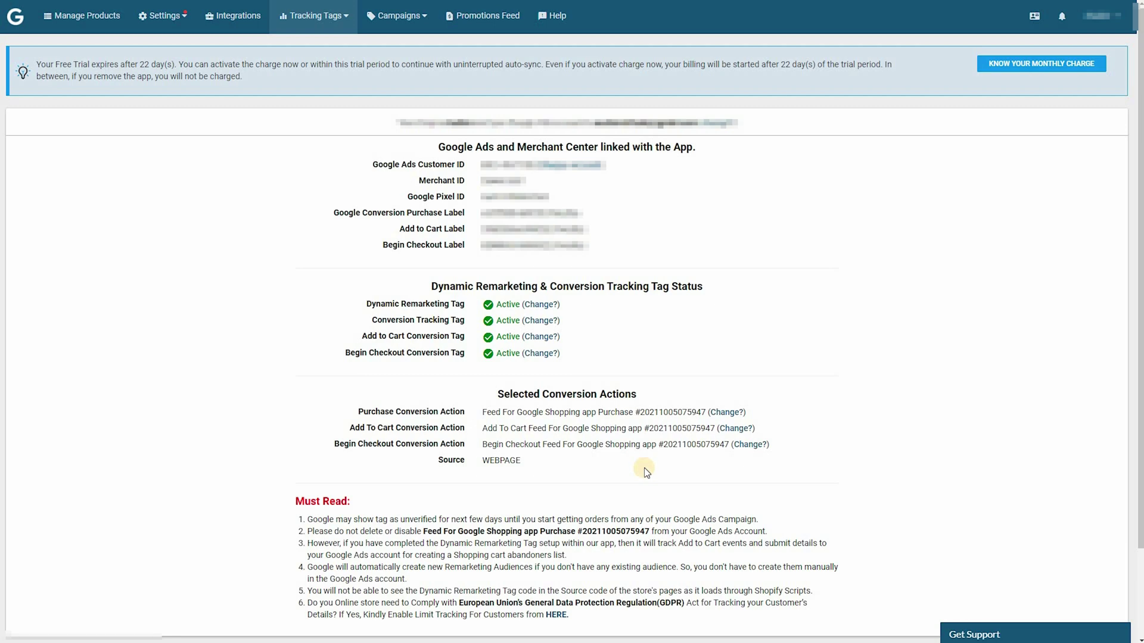
{"action": "scroll", "coordinate": [506, 307], "scroll_direction": "down", "scroll_amount": 2}
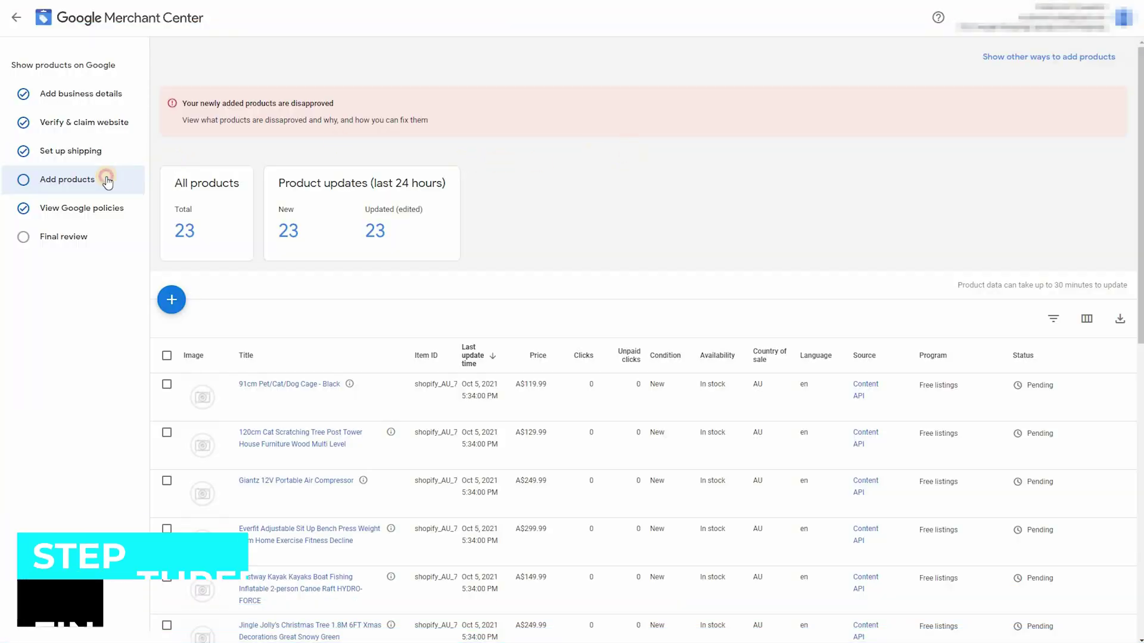
- Review the 23 uploaded products pending review, then open the Overview dashboard
{"action": "left_click", "coordinate": [119, 181]}
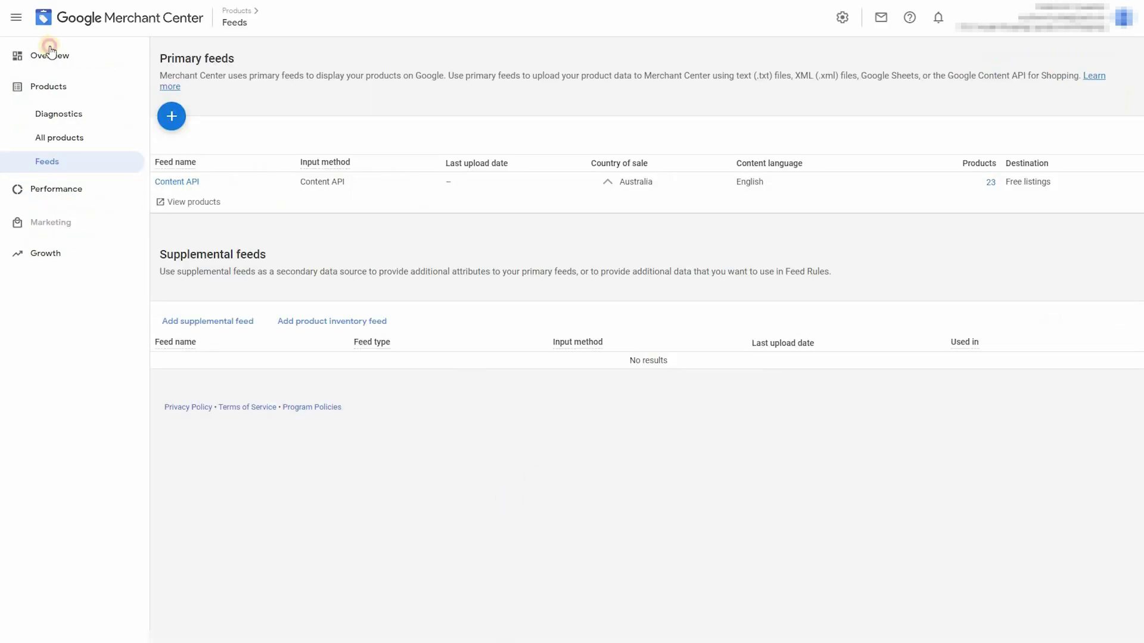
{"action": "left_click", "coordinate": [50, 54]}
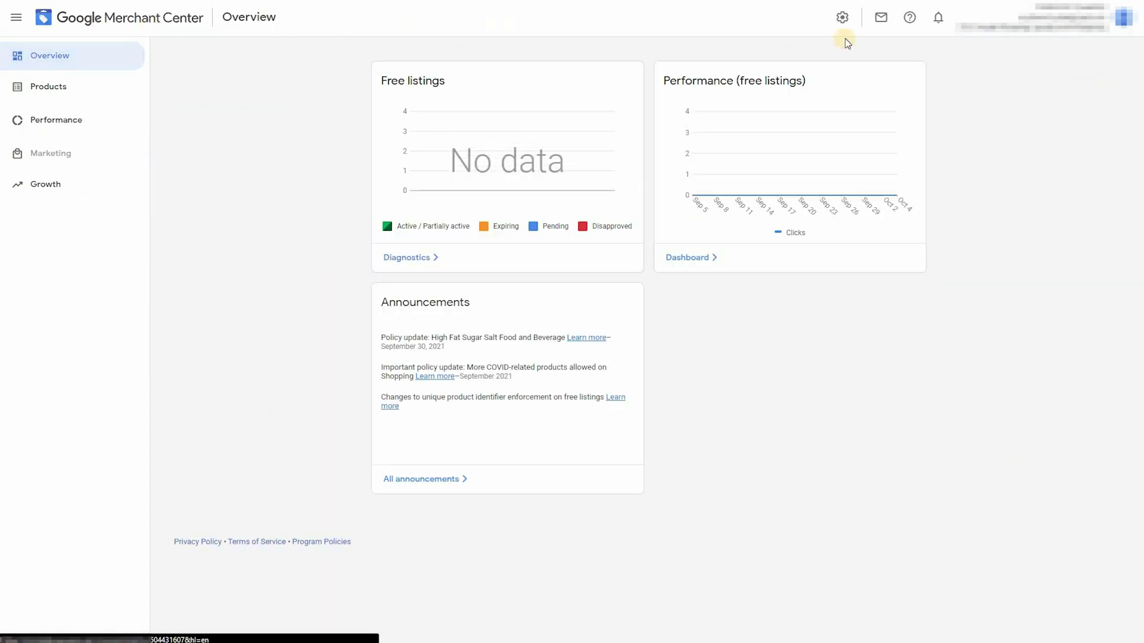
- Request a link to the Google Ads account from the Linked accounts settings
{"action": "left_click", "coordinate": [842, 20]}
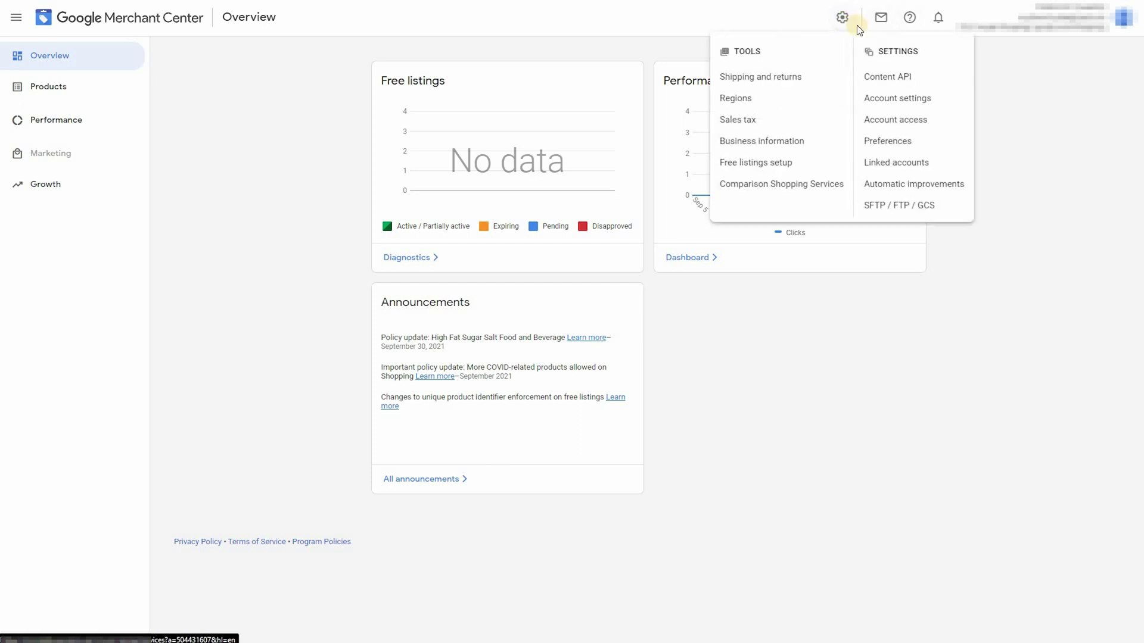
{"action": "left_click", "coordinate": [906, 159]}
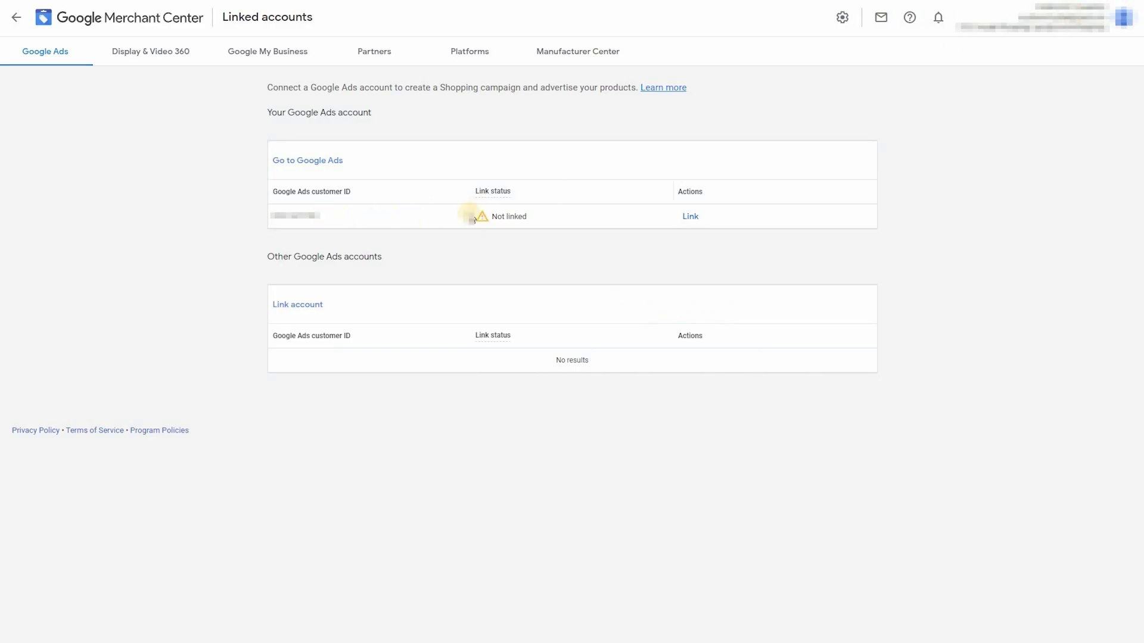
{"action": "left_click", "coordinate": [689, 218]}
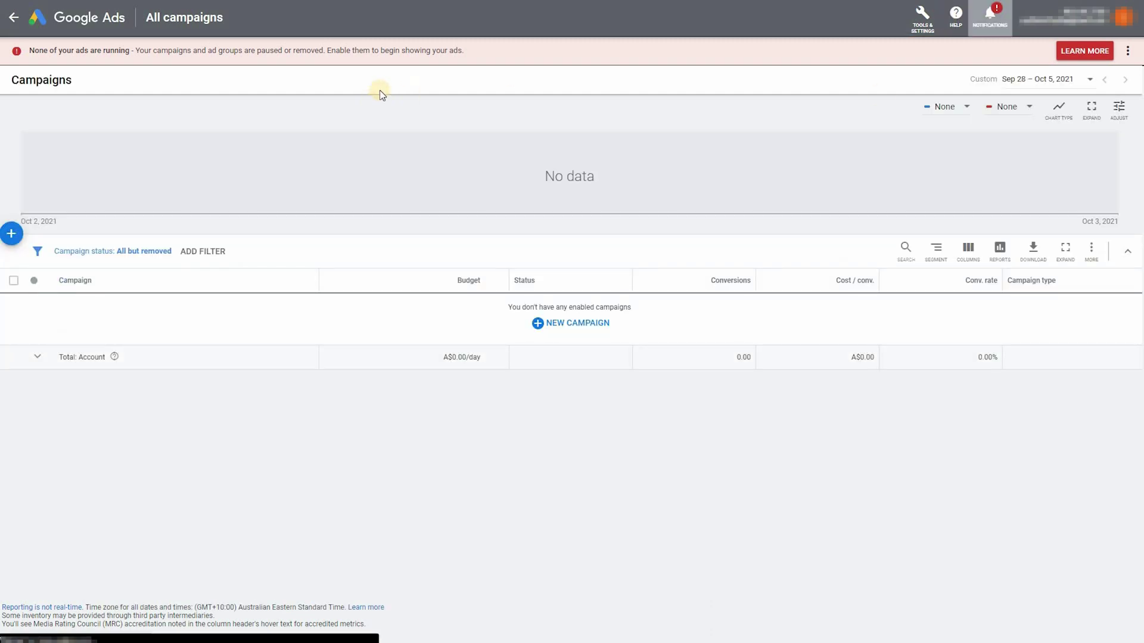
- Approve the pending Merchant Center link request from Google Ads notifications, then return to Merchant Center
{"action": "left_click", "coordinate": [996, 21]}
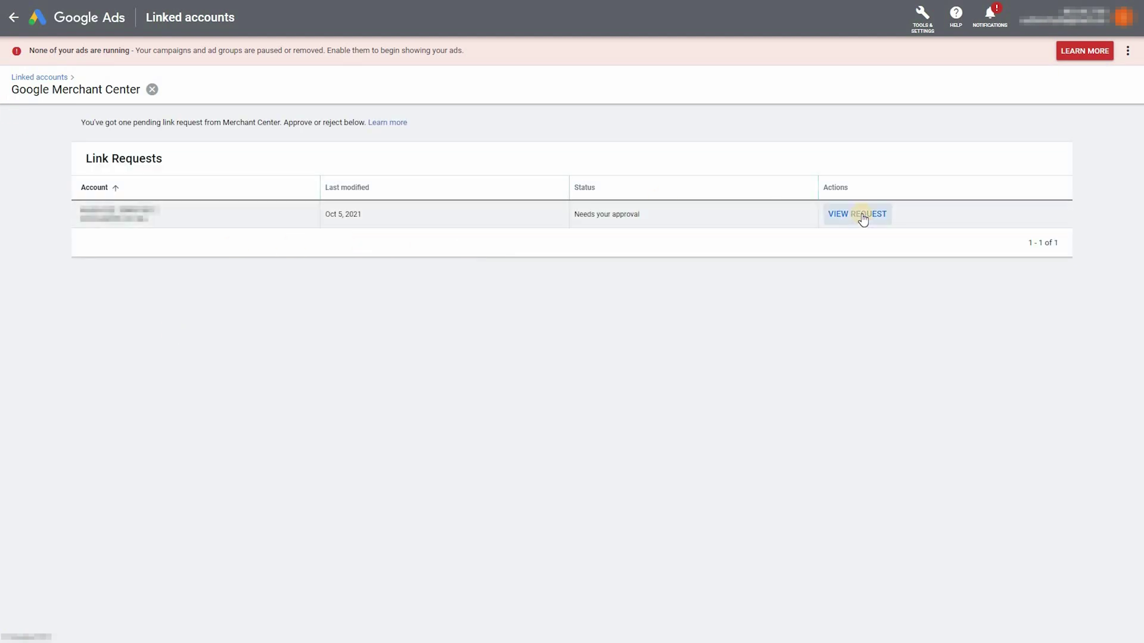
{"action": "left_click", "coordinate": [861, 213]}
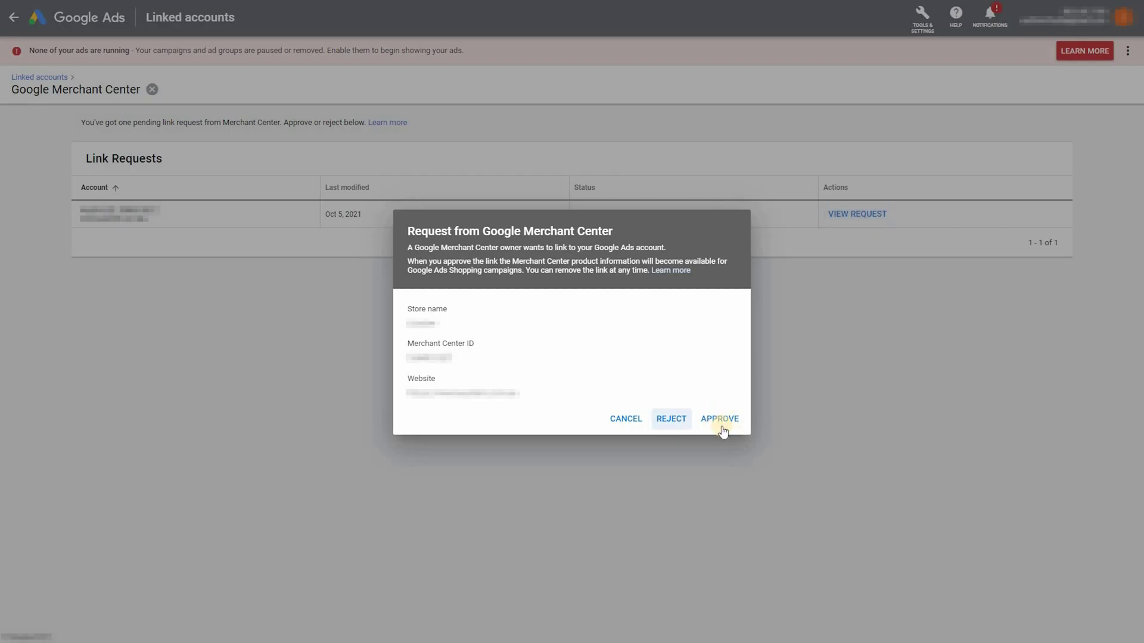
{"action": "left_click", "coordinate": [720, 426]}
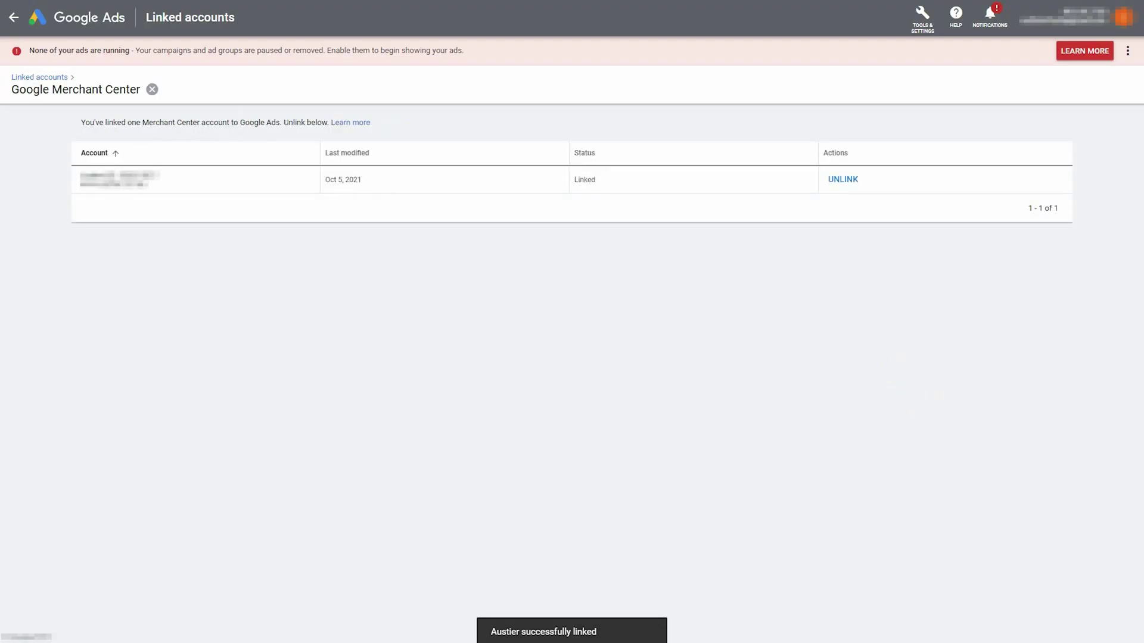
{"action": "key", "text": "ctrl+Tab"}
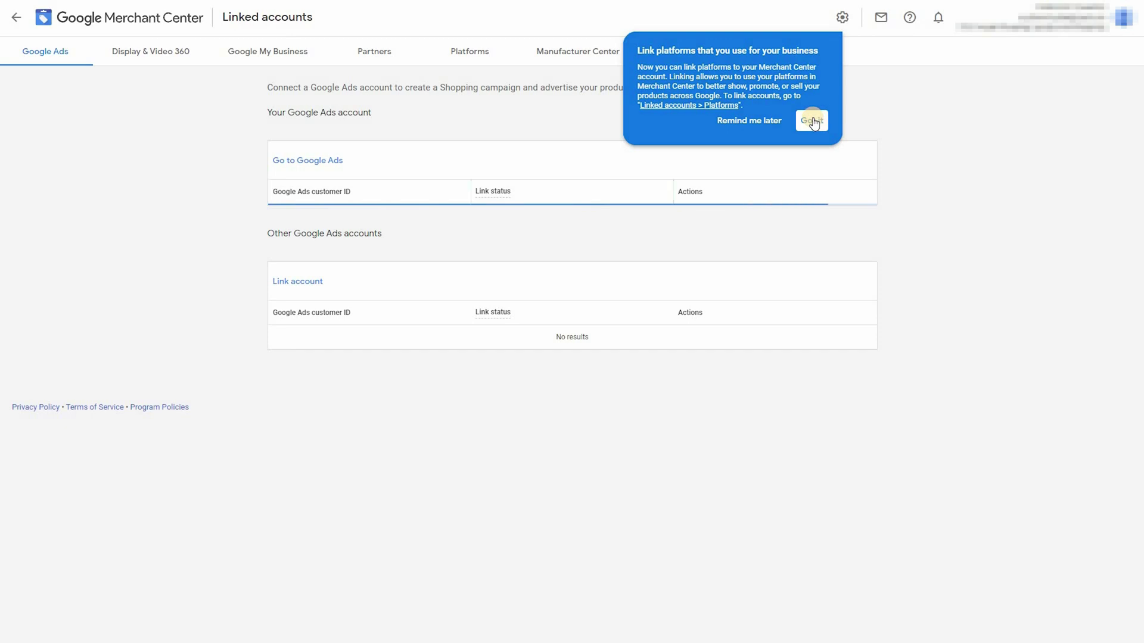
- Dismiss the Link platforms tip on Merchant Center's Linked accounts page
{"action": "left_click", "coordinate": [813, 121]}
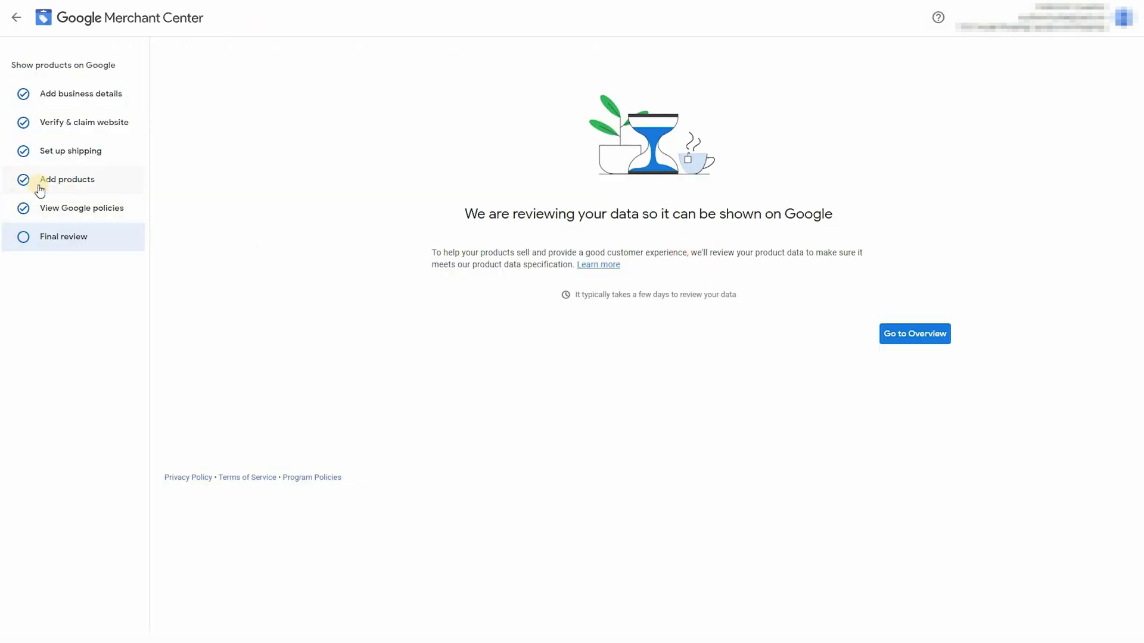
- Leave the data-review notice for the Merchant Center account overview
{"action": "left_click", "coordinate": [912, 335]}
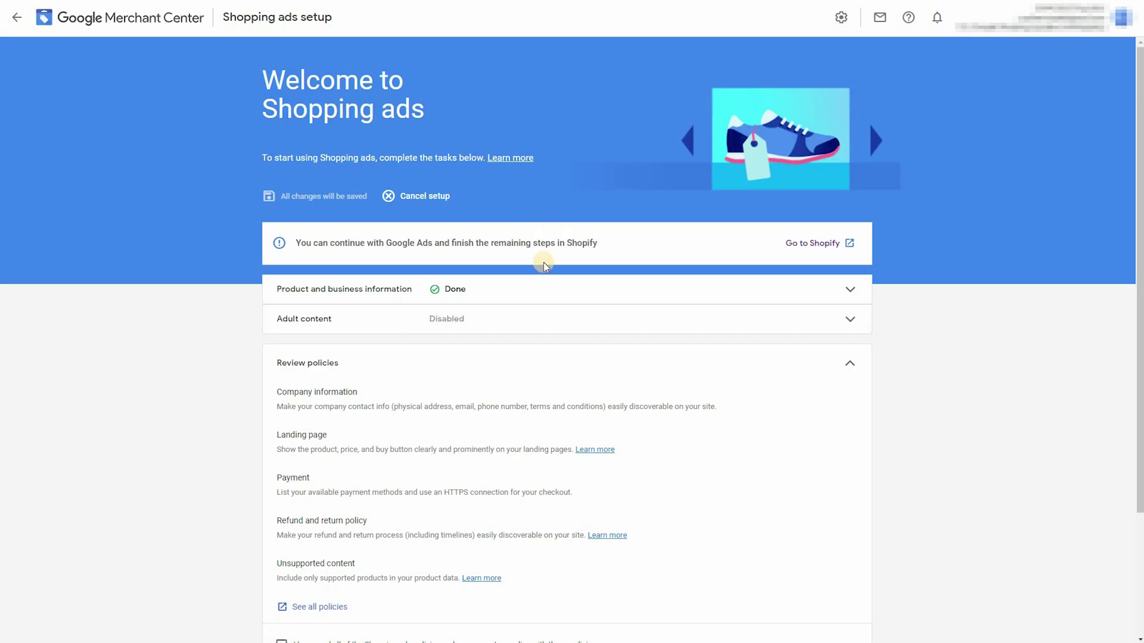
- Confirm compliance with the Shopping ads policies and activate Shopping ads
{"action": "scroll", "coordinate": [477, 172], "scroll_direction": "down", "scroll_amount": 3}
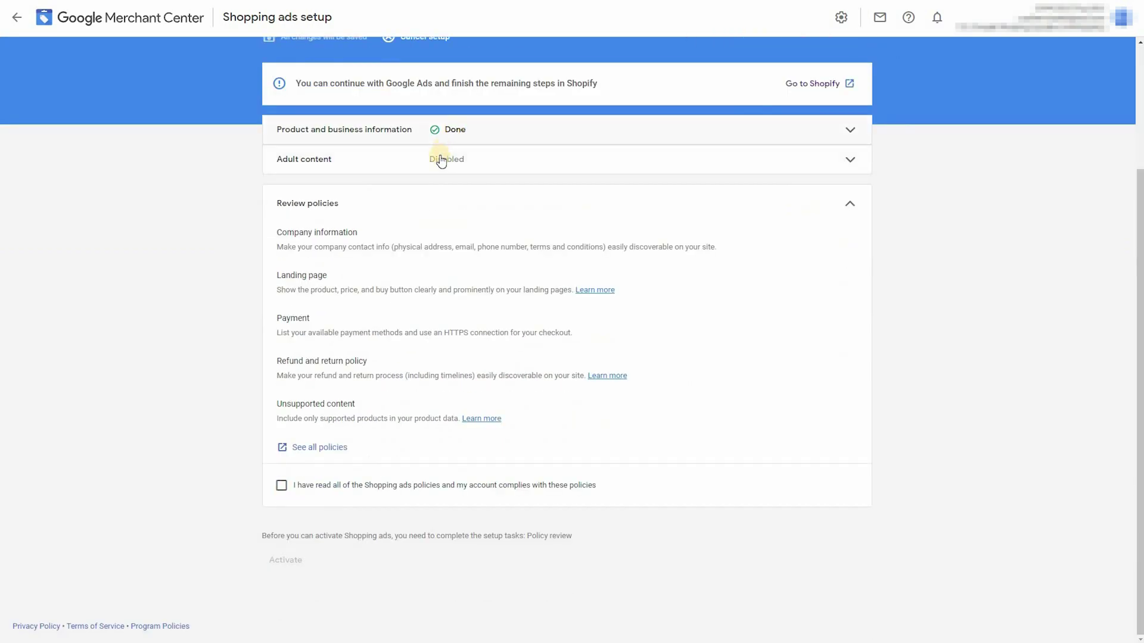
{"action": "left_click", "coordinate": [285, 487]}
{"action": "left_click", "coordinate": [280, 544]}
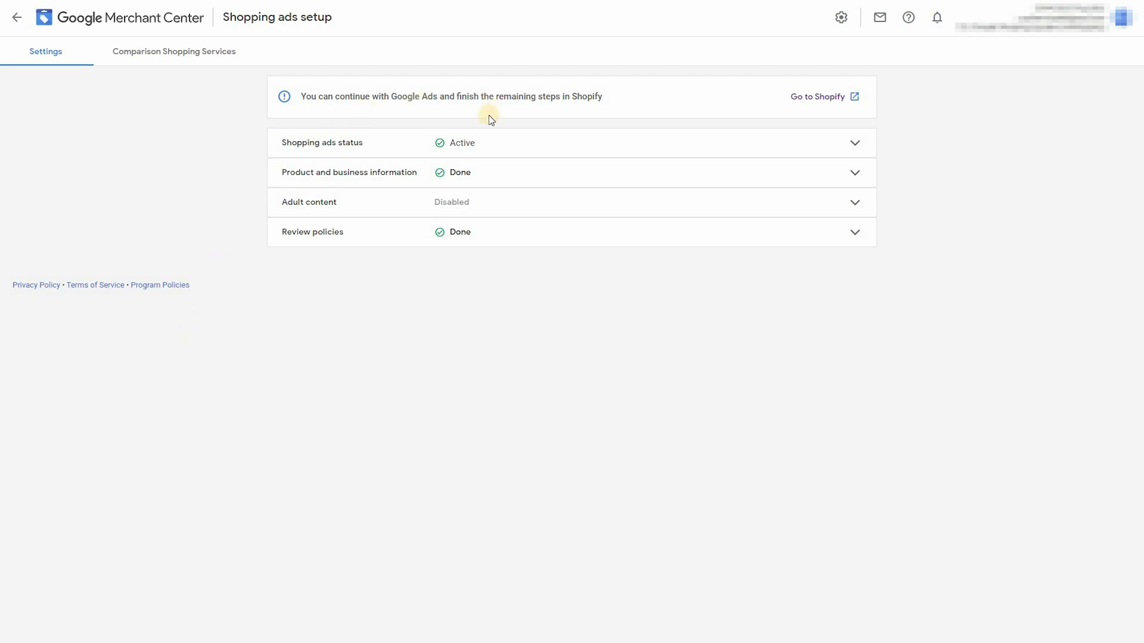
{"action": "left_click", "coordinate": [17, 17]}
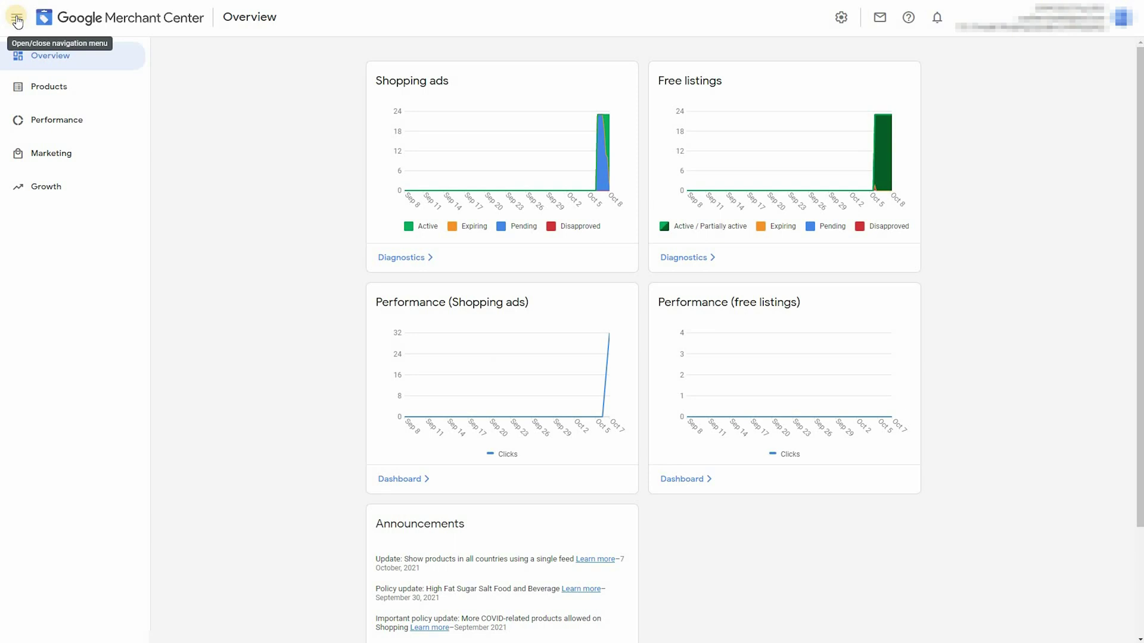
{"action": "left_click", "coordinate": [17, 18]}
{"action": "left_click", "coordinate": [17, 18]}
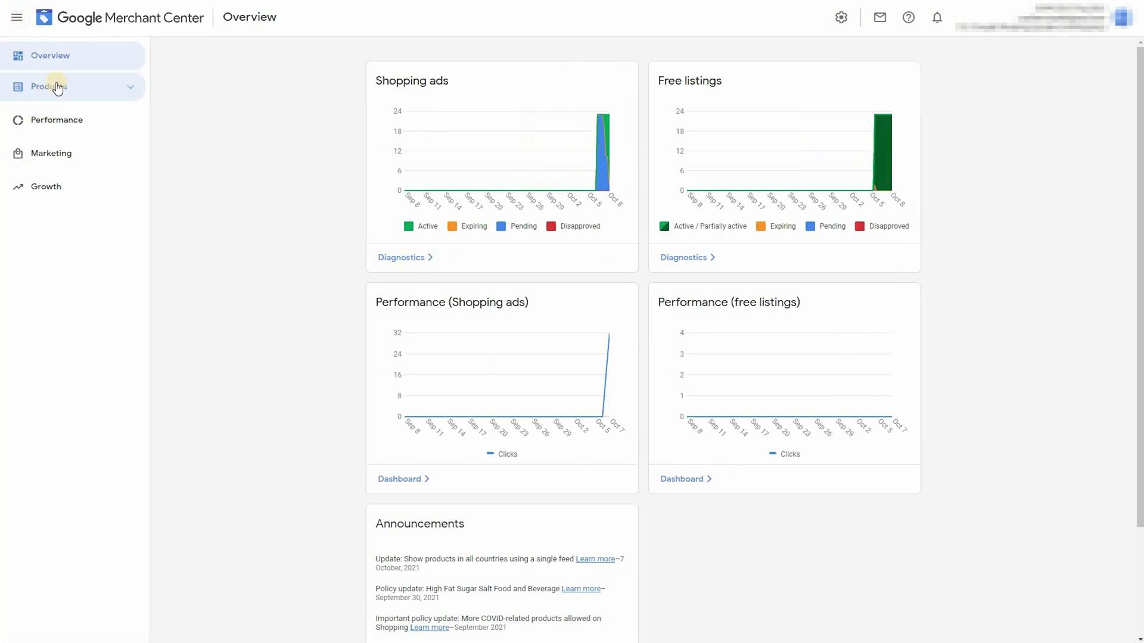
{"action": "left_click", "coordinate": [135, 90]}
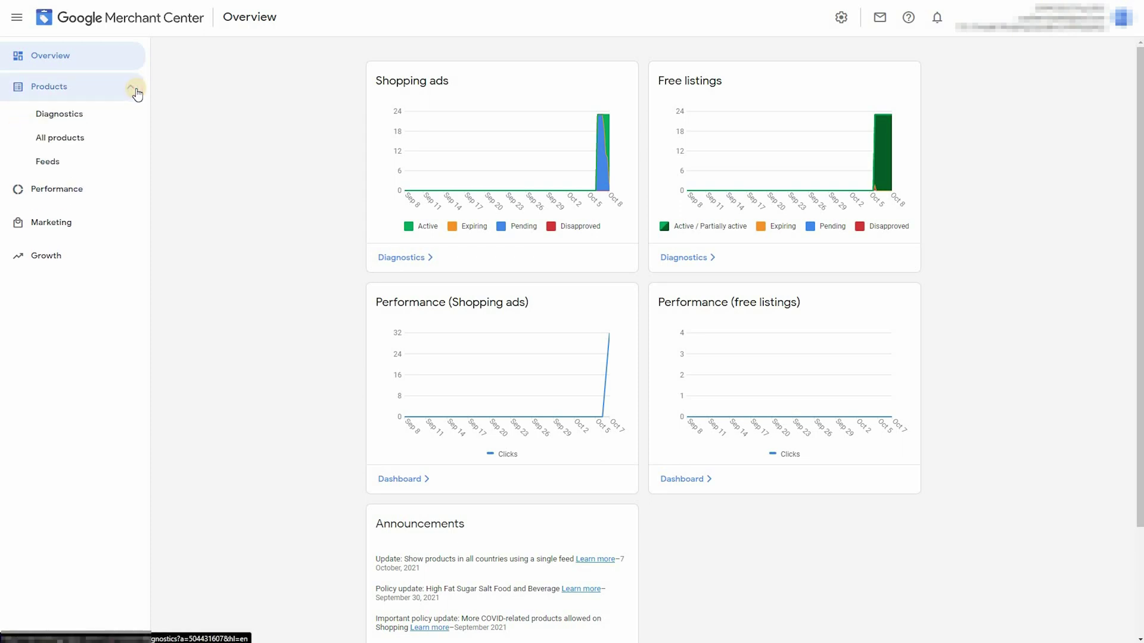
{"action": "left_click", "coordinate": [86, 115]}
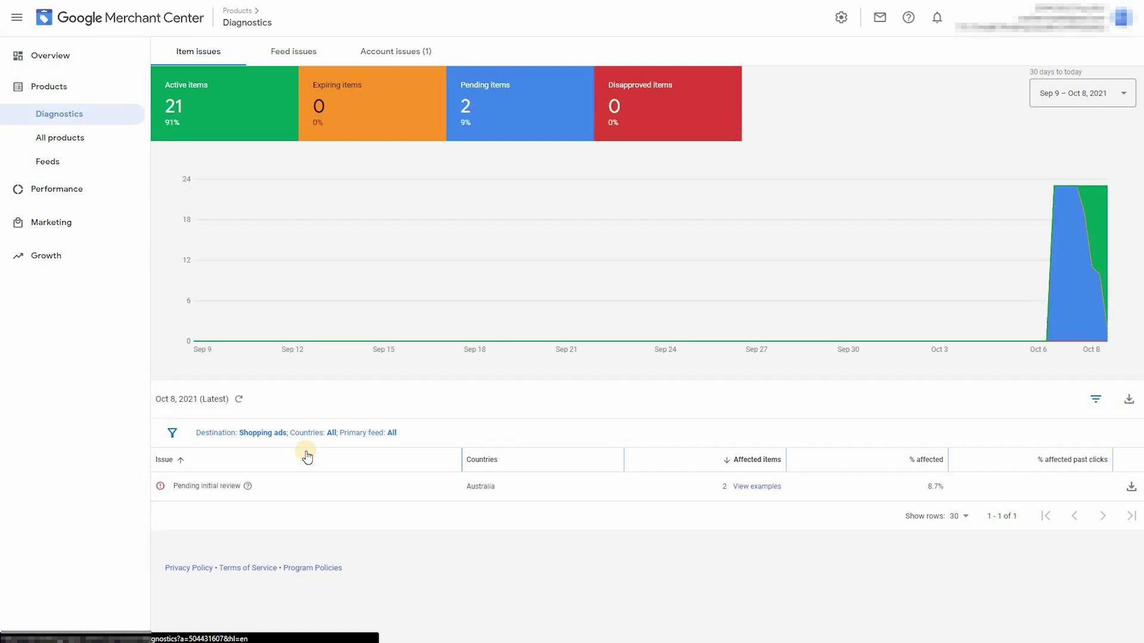
{"action": "left_click", "coordinate": [756, 486]}
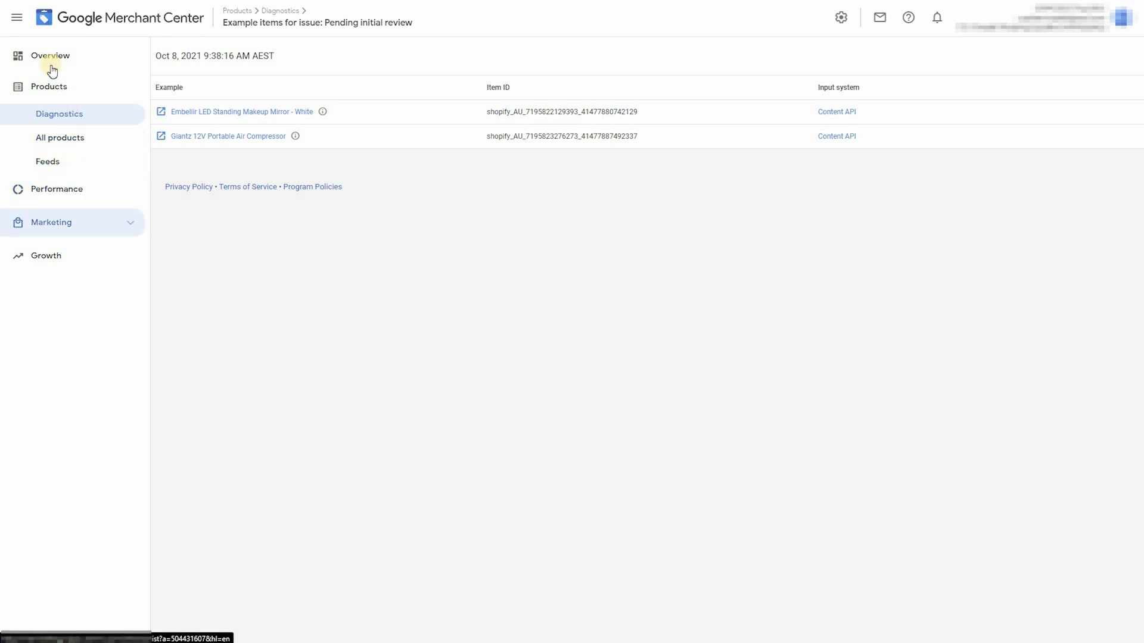
{"action": "left_click", "coordinate": [106, 66]}
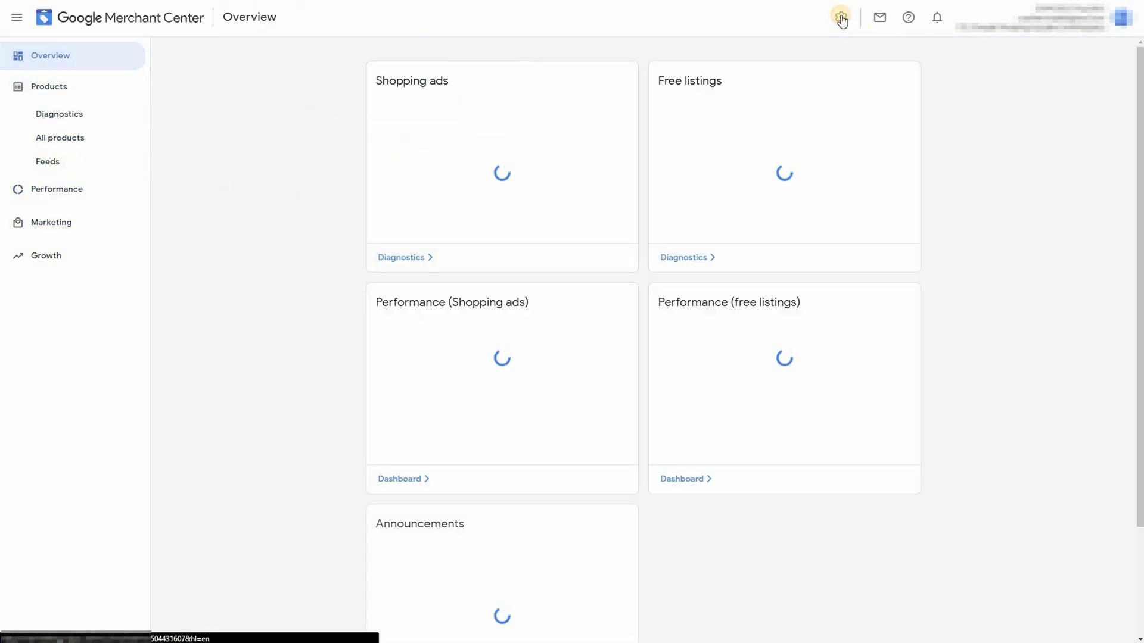
{"action": "left_click", "coordinate": [840, 18]}
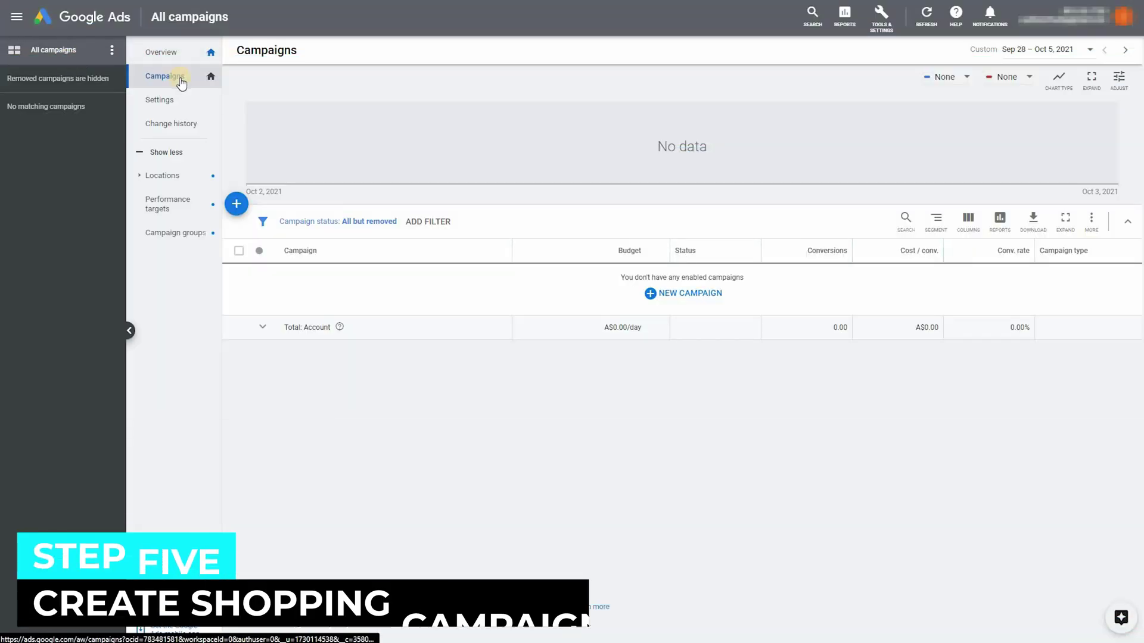
- Begin a new Google Ads campaign without goal guidance from the Campaigns page
{"action": "left_click", "coordinate": [239, 204]}
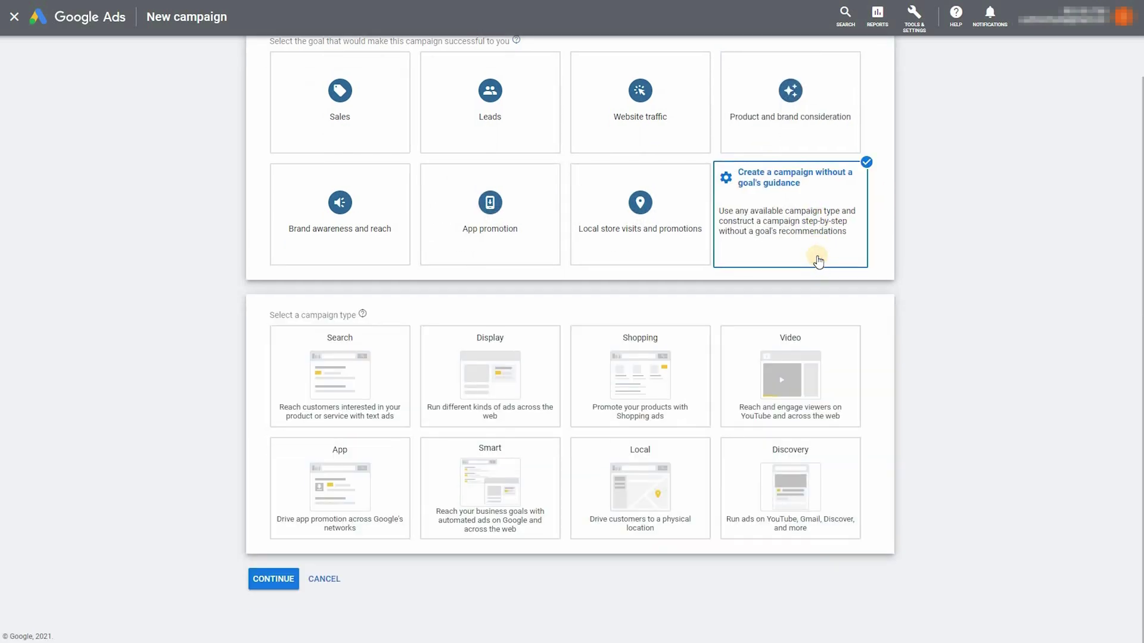
- Choose a Standard Shopping campaign with Australia as the country of sale
{"action": "left_click", "coordinate": [678, 392]}
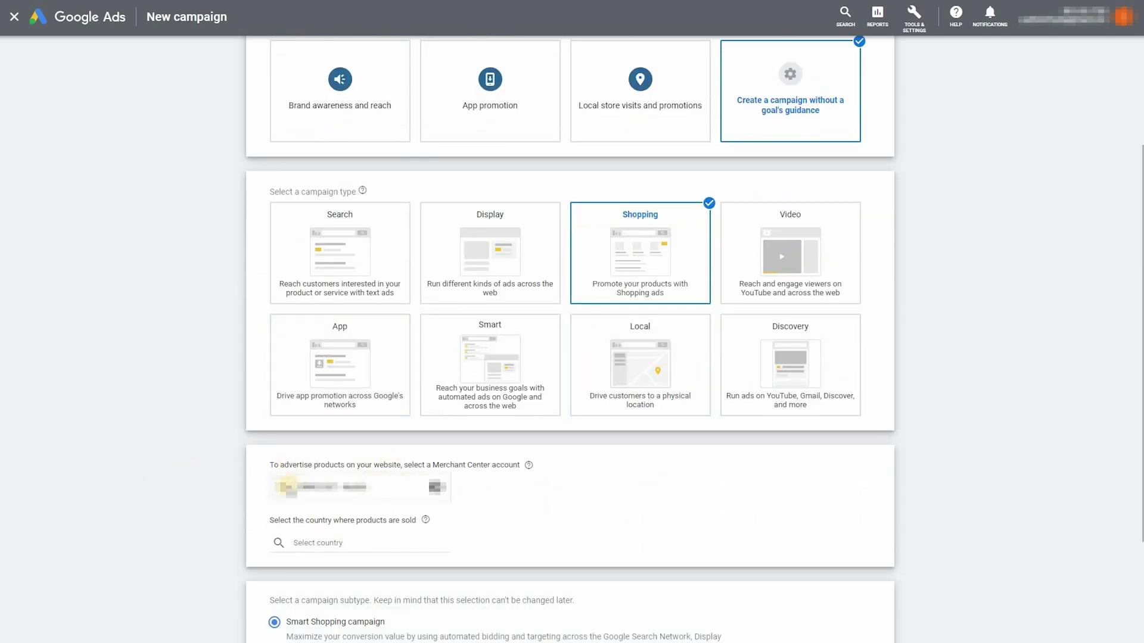
{"action": "scroll", "coordinate": [220, 441], "scroll_direction": "down", "scroll_amount": 2}
{"action": "left_click", "coordinate": [309, 446]}
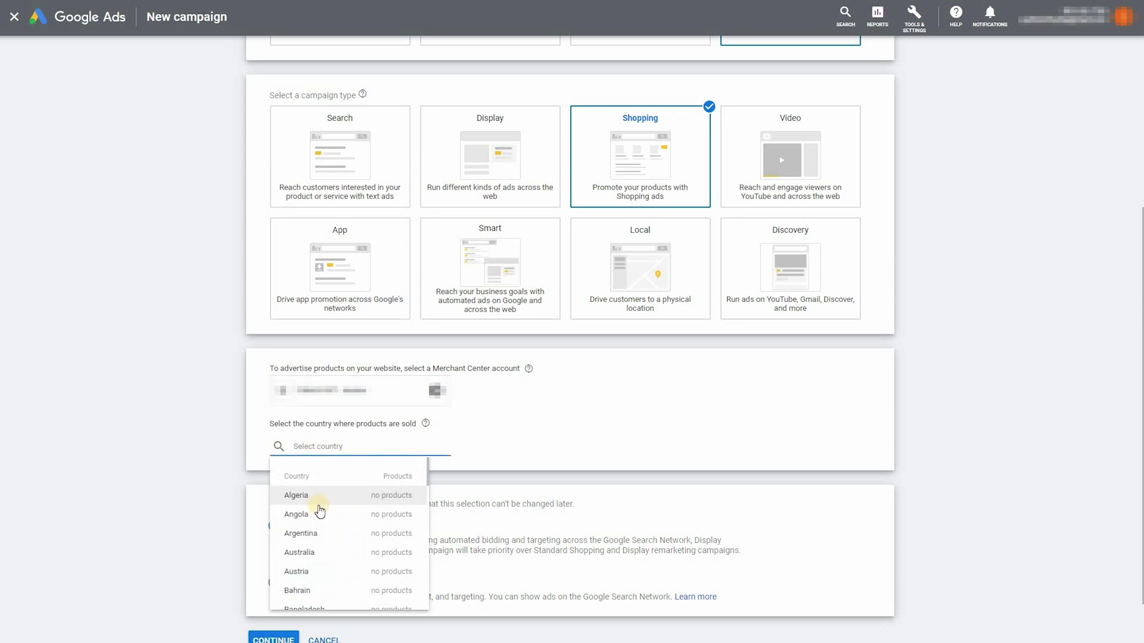
{"action": "type", "text": "australia"}
{"action": "key", "text": "Return"}
{"action": "scroll", "coordinate": [239, 489], "scroll_direction": "down", "scroll_amount": 1}
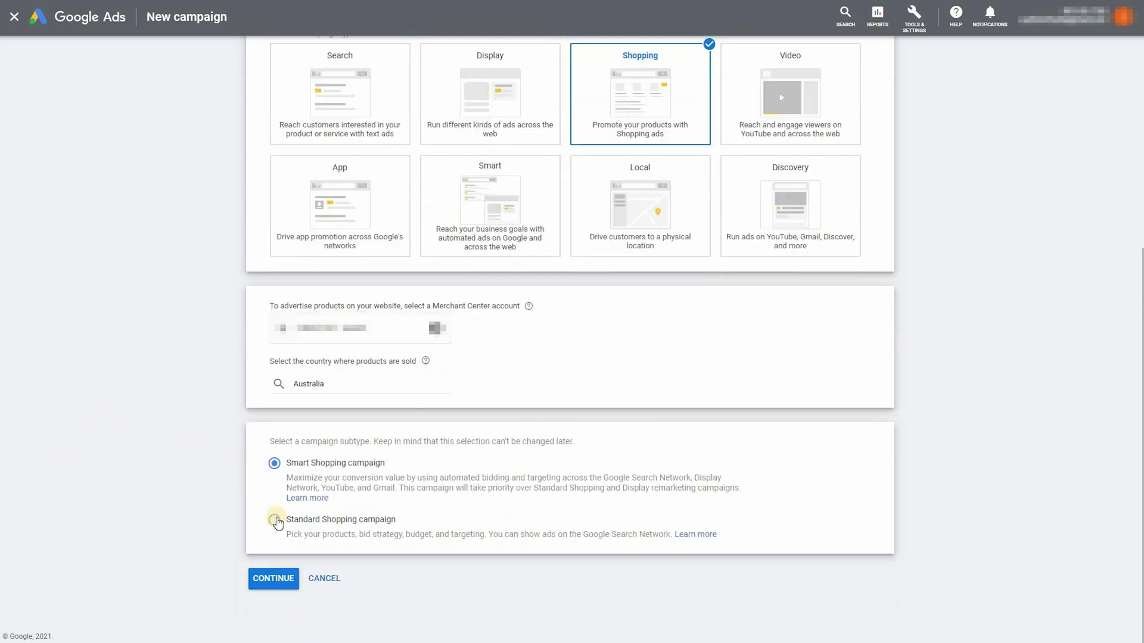
{"action": "left_click", "coordinate": [275, 520]}
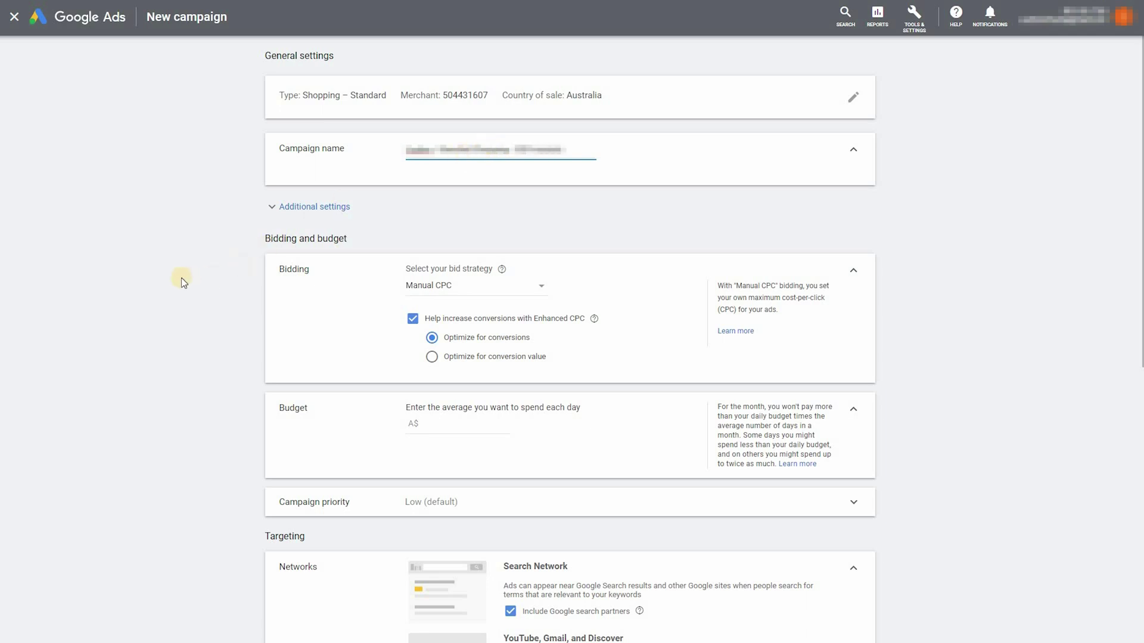
- Use Manual CPC bidding with Enhanced CPC turned off
{"action": "left_click", "coordinate": [416, 320]}
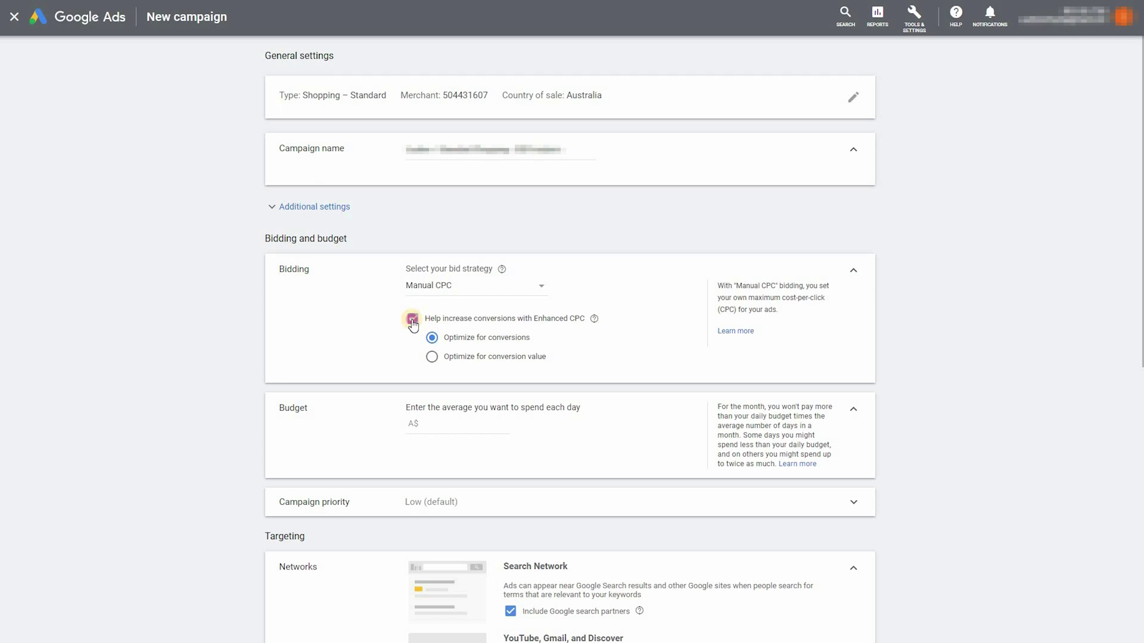
{"action": "left_click", "coordinate": [459, 320]}
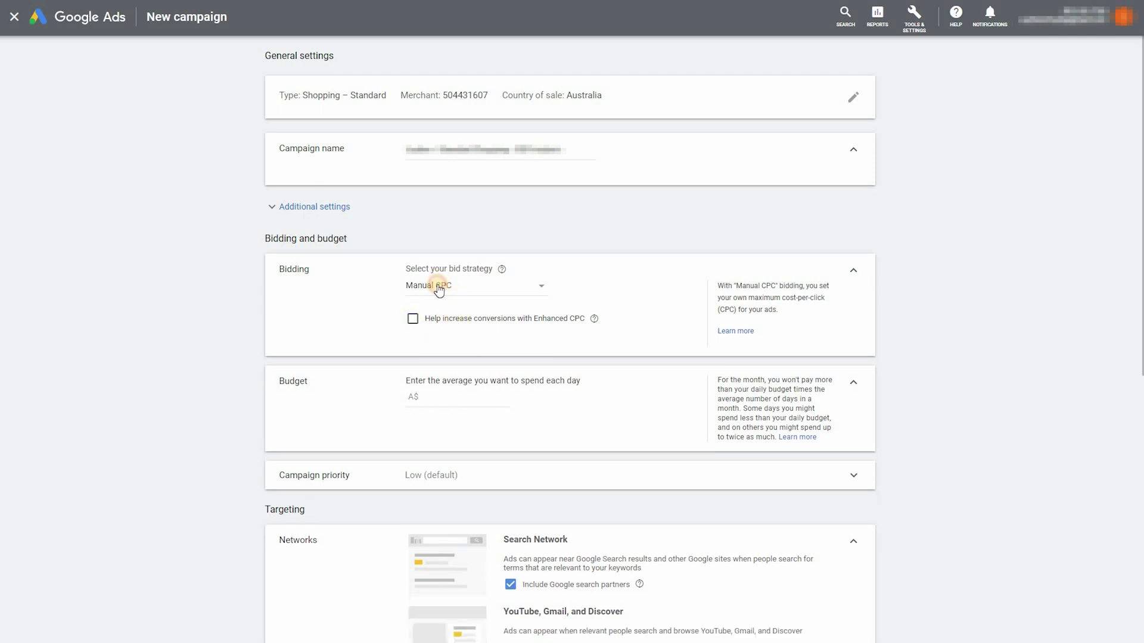
{"action": "left_click", "coordinate": [439, 288]}
{"action": "left_click", "coordinate": [241, 334]}
- Set an A$100 daily budget and High campaign priority
{"action": "scroll", "coordinate": [459, 327], "scroll_direction": "down", "scroll_amount": 1}
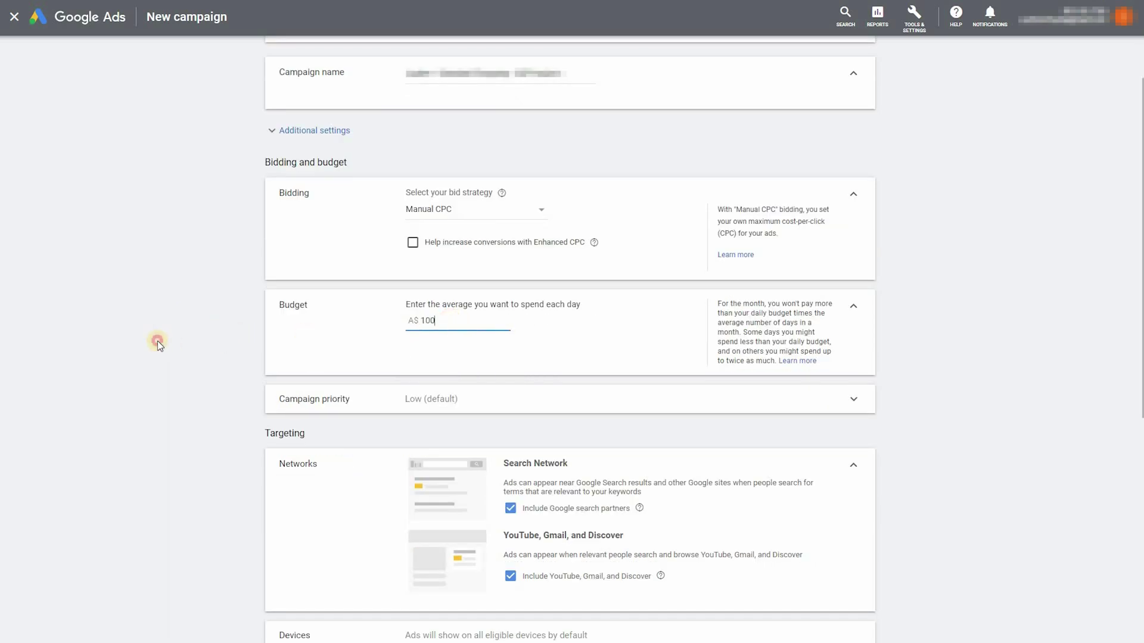
{"action": "left_click", "coordinate": [511, 325]}
{"action": "scroll", "coordinate": [476, 322], "scroll_direction": "down", "scroll_amount": 2}
{"action": "left_click", "coordinate": [449, 292]}
{"action": "left_click", "coordinate": [417, 364]}
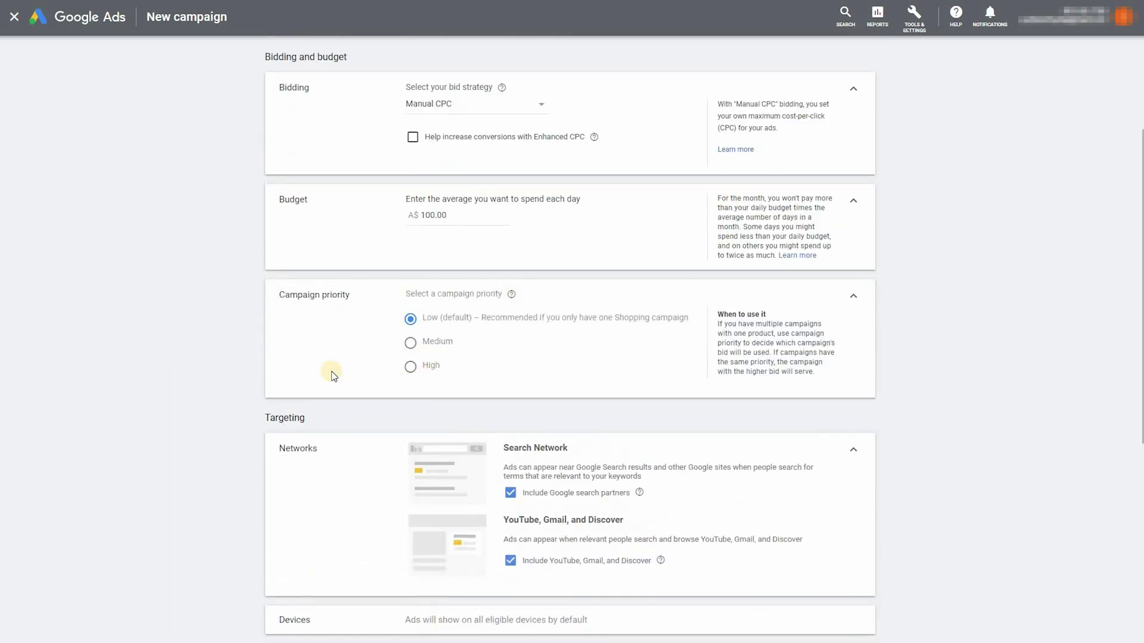
- Exclude Google search partners and target only people present in Australia
{"action": "scroll", "coordinate": [519, 331], "scroll_direction": "down", "scroll_amount": 3}
{"action": "left_click", "coordinate": [510, 317]}
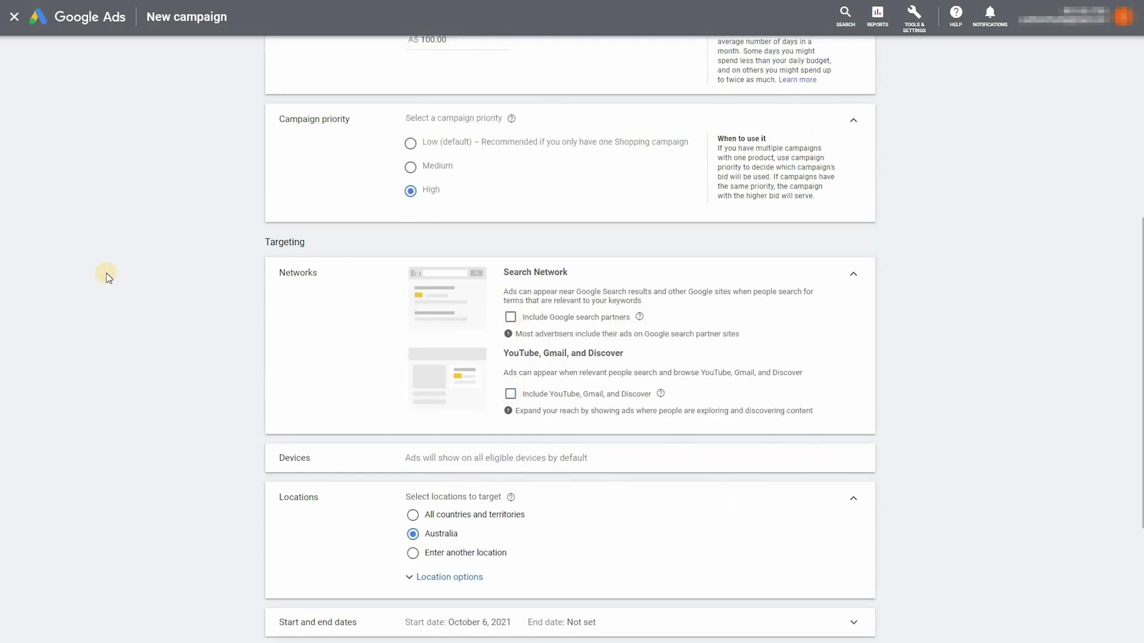
{"action": "scroll", "coordinate": [339, 396], "scroll_direction": "down", "scroll_amount": 3}
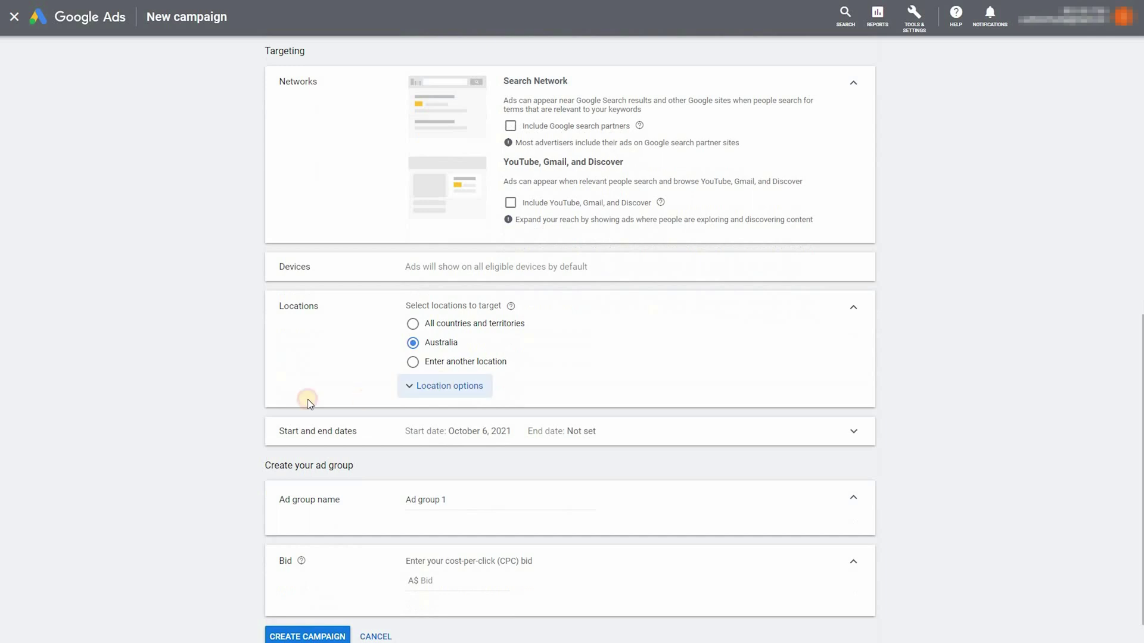
{"action": "scroll", "coordinate": [417, 314], "scroll_direction": "down", "scroll_amount": 2}
{"action": "left_click", "coordinate": [540, 321]}
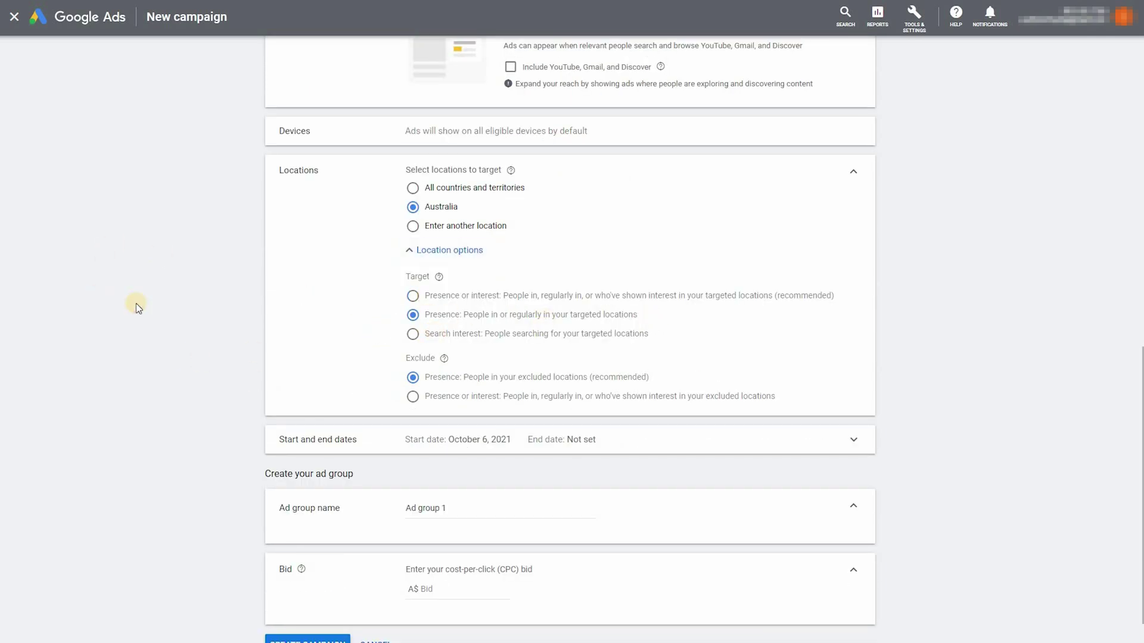
- Name the ad group All Products with an A$0.8 bid and create the campaign
{"action": "scroll", "coordinate": [411, 465], "scroll_direction": "down", "scroll_amount": 1}
{"action": "left_click", "coordinate": [455, 463]}
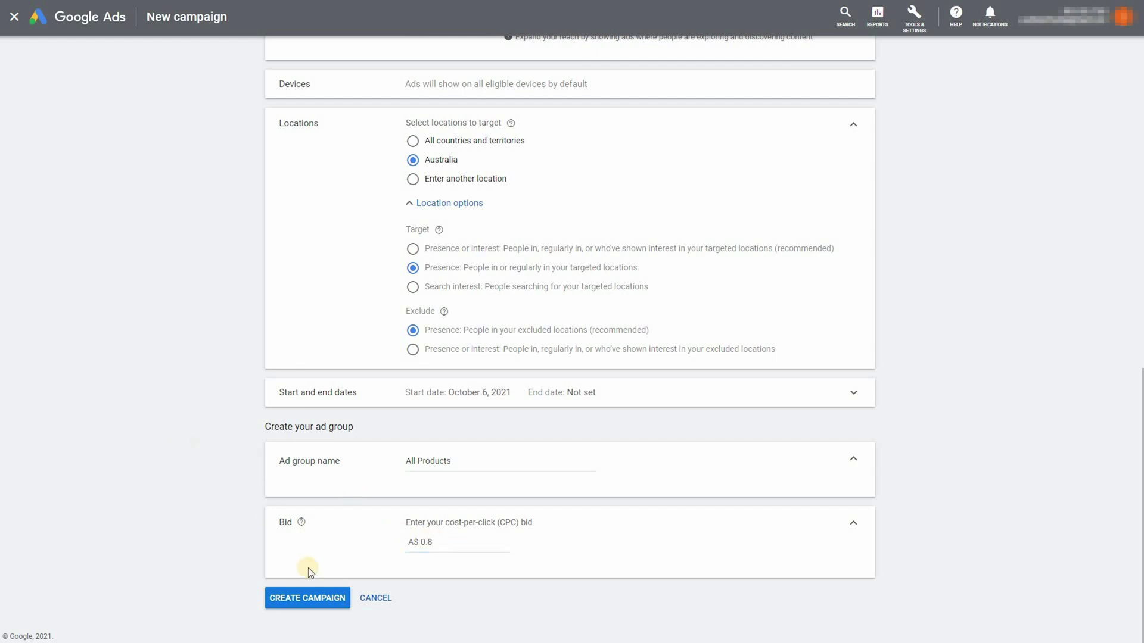
{"action": "left_click", "coordinate": [308, 599]}
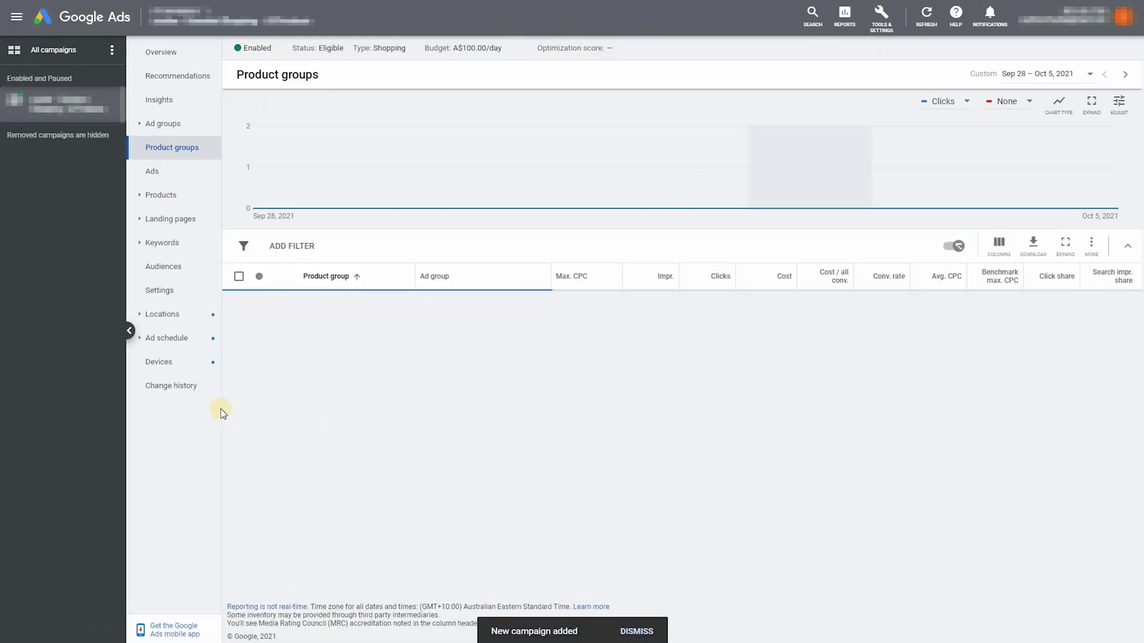
- Subdivide All products by item ID, including every item, and save the new product groups
{"action": "left_click", "coordinate": [313, 303]}
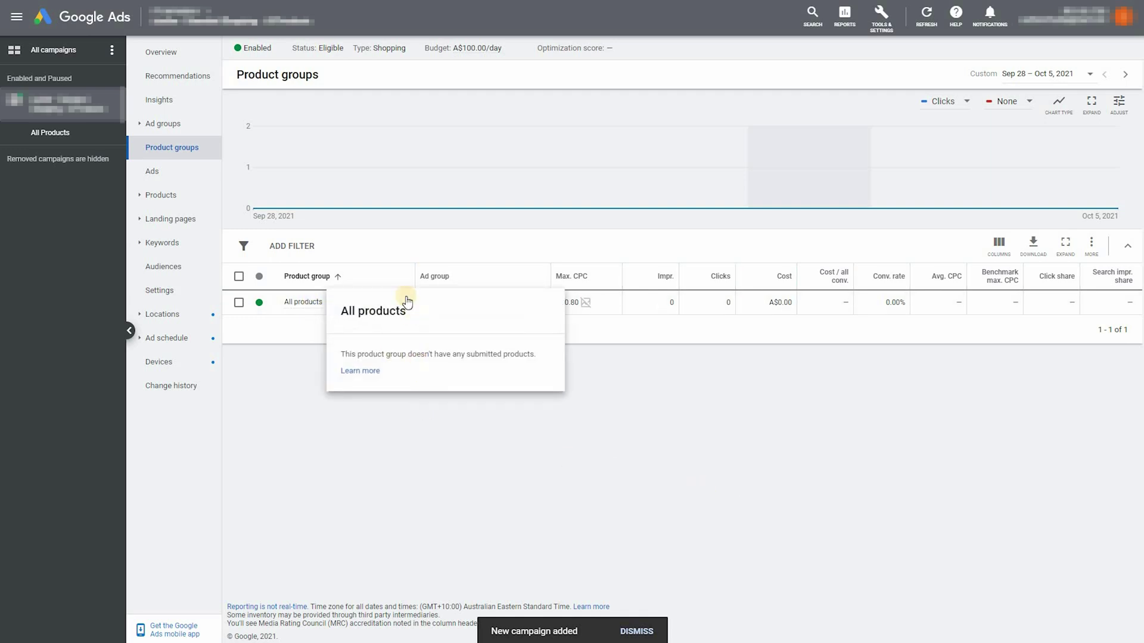
{"action": "left_click", "coordinate": [402, 305]}
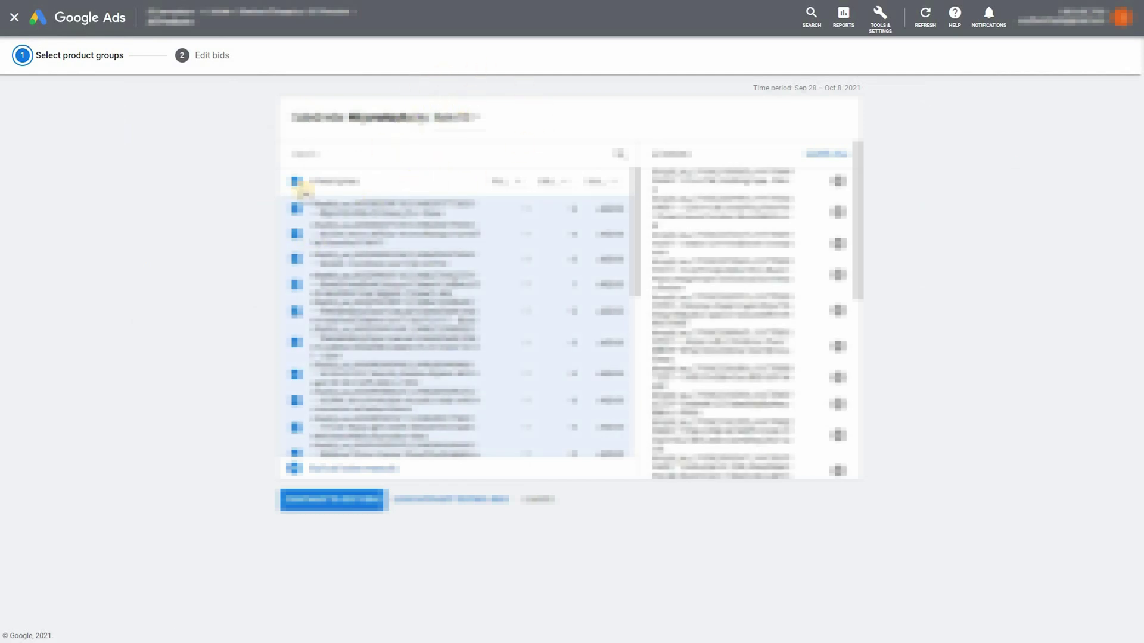
{"action": "scroll", "coordinate": [305, 279], "scroll_direction": "down", "scroll_amount": 5}
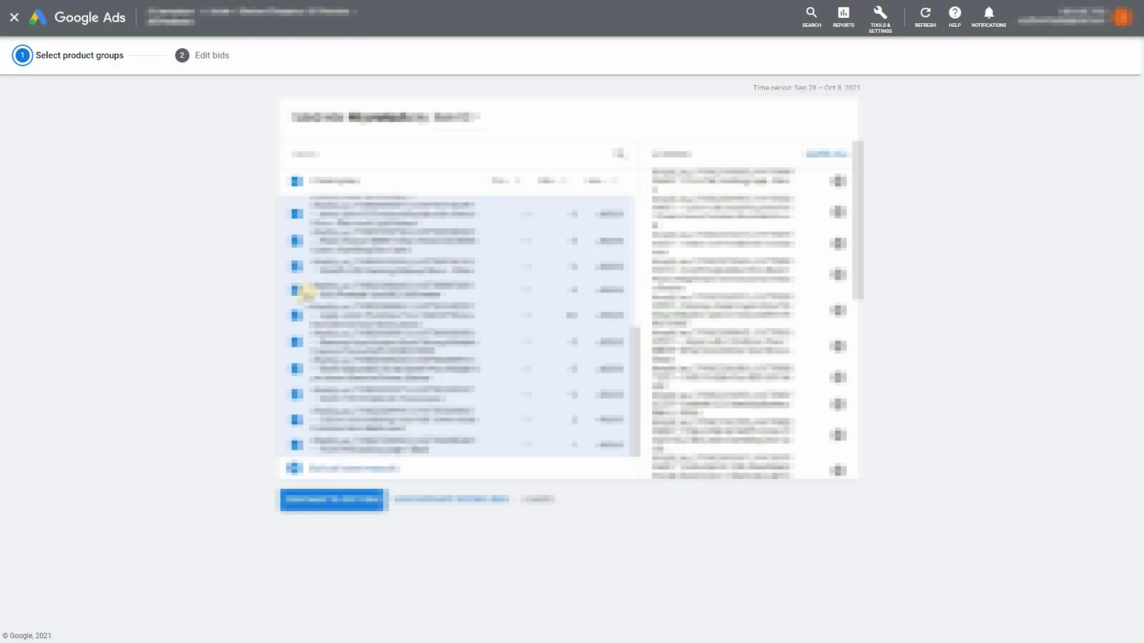
{"action": "scroll", "coordinate": [310, 300], "scroll_direction": "up", "scroll_amount": 5}
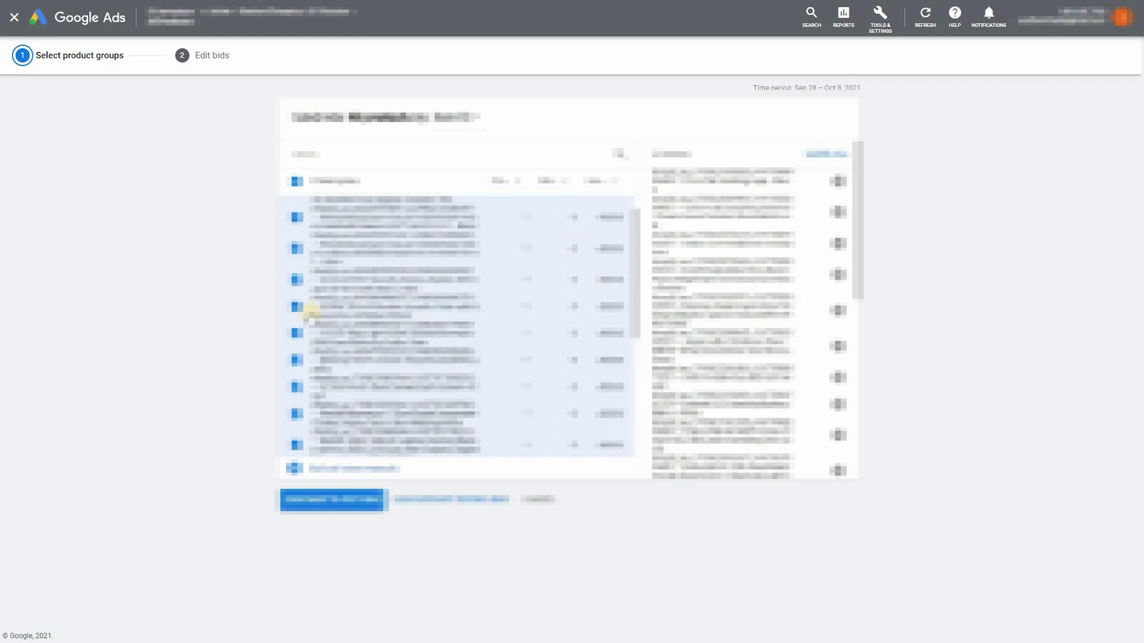
{"action": "left_click", "coordinate": [467, 500]}
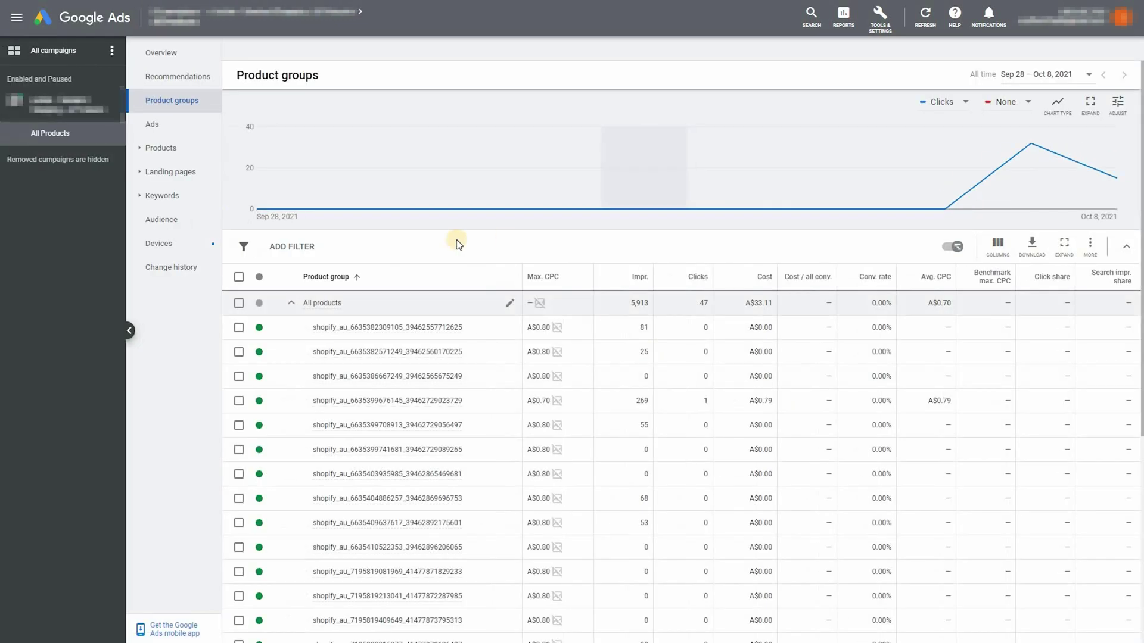
{"action": "scroll", "coordinate": [476, 406], "scroll_direction": "down", "scroll_amount": 5}
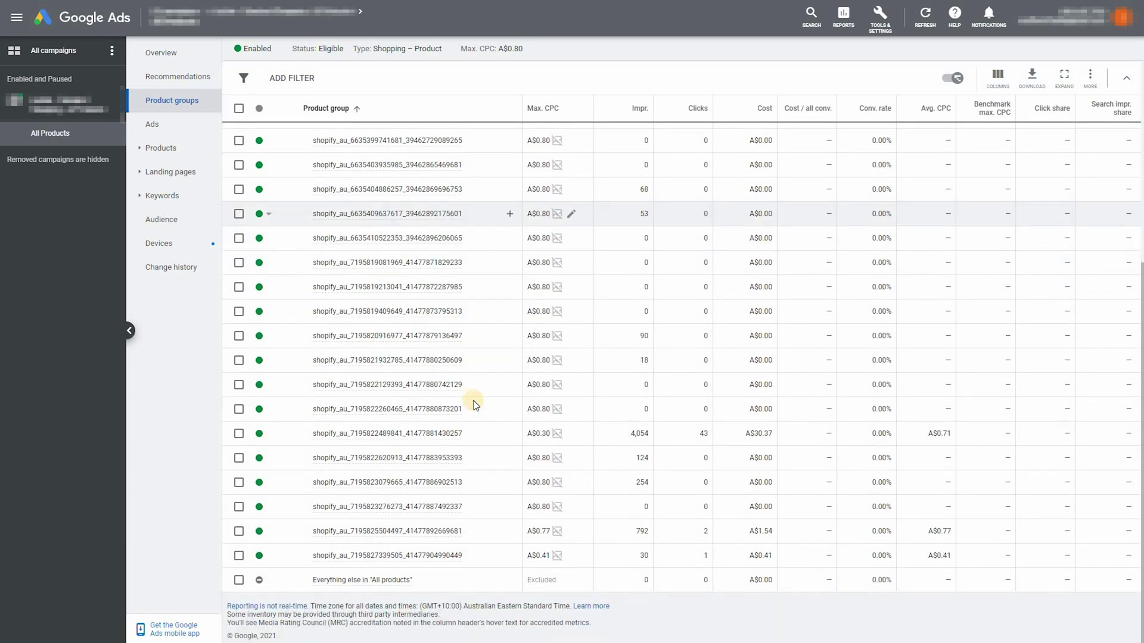
{"action": "scroll", "coordinate": [477, 403], "scroll_direction": "up", "scroll_amount": 5}
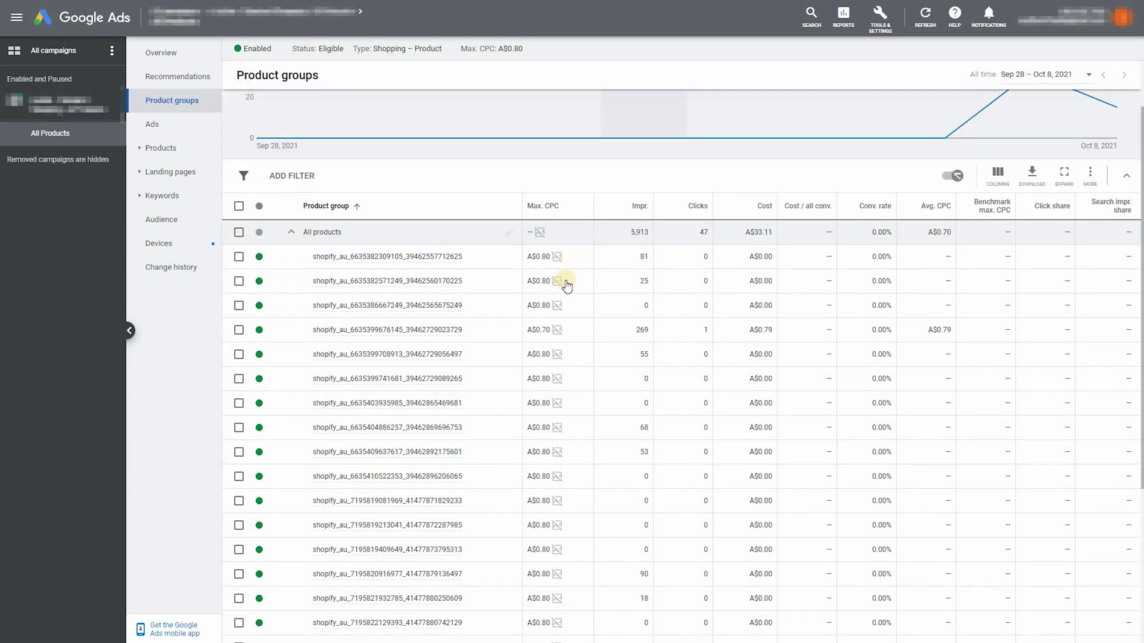
{"action": "scroll", "coordinate": [564, 292], "scroll_direction": "down", "scroll_amount": 5}
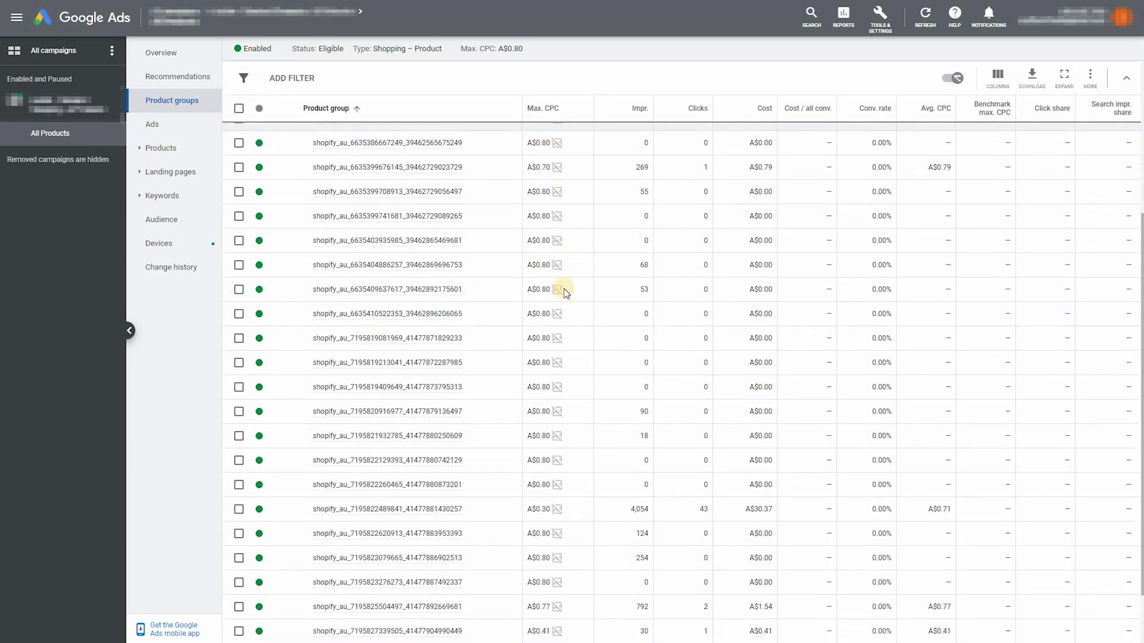
{"action": "scroll", "coordinate": [564, 295], "scroll_direction": "down", "scroll_amount": 1}
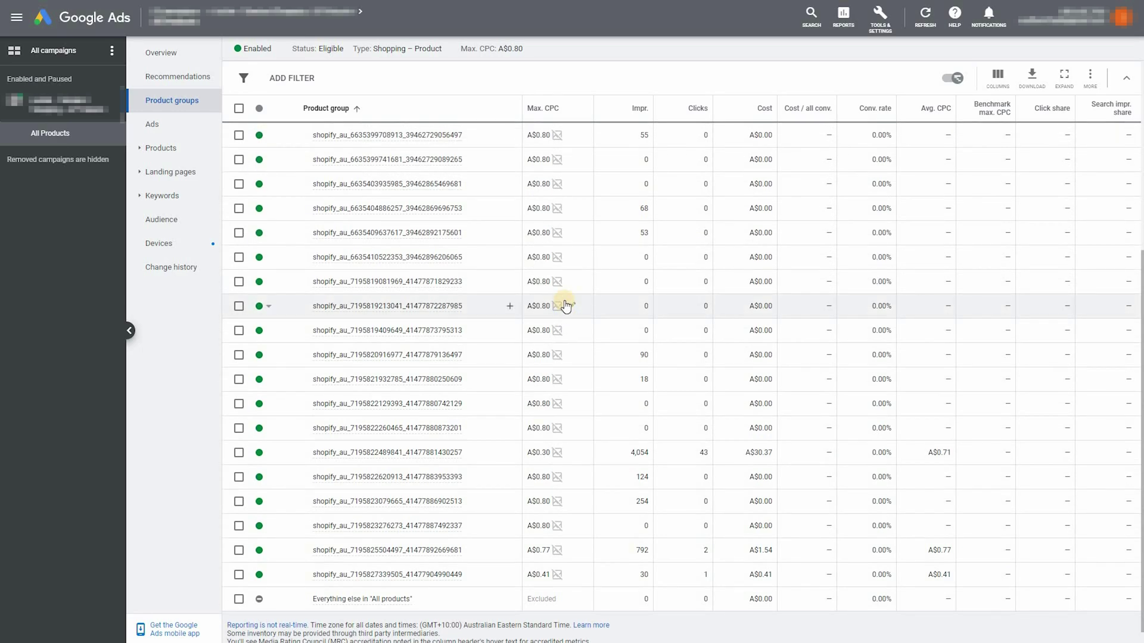
{"action": "scroll", "coordinate": [560, 299], "scroll_direction": "up", "scroll_amount": 5}
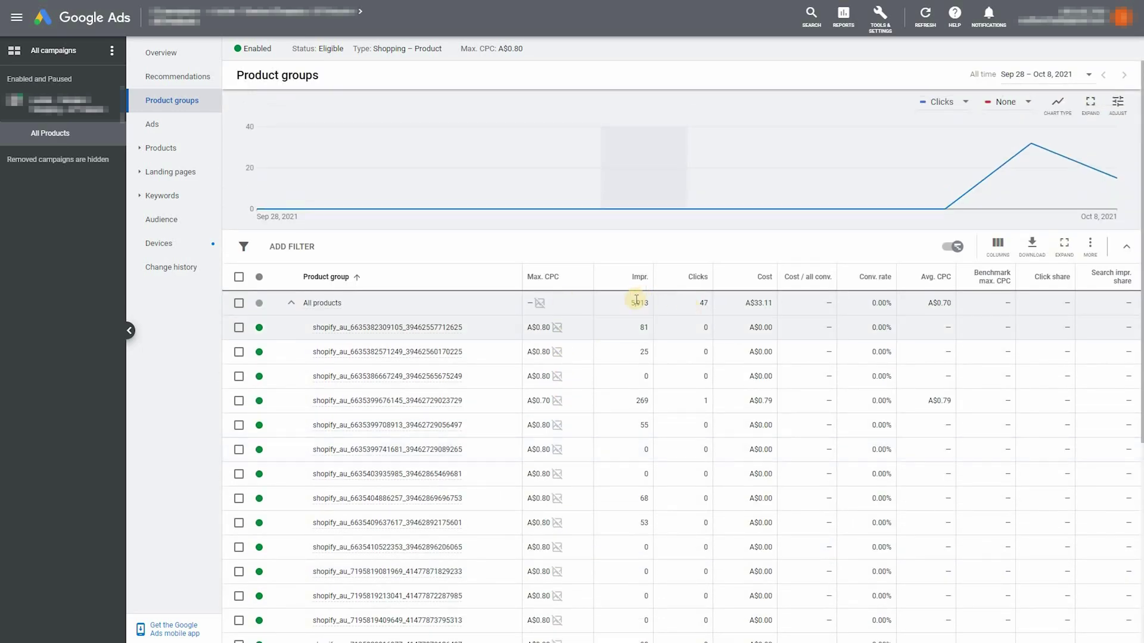
{"action": "scroll", "coordinate": [685, 298], "scroll_direction": "down", "scroll_amount": 1}
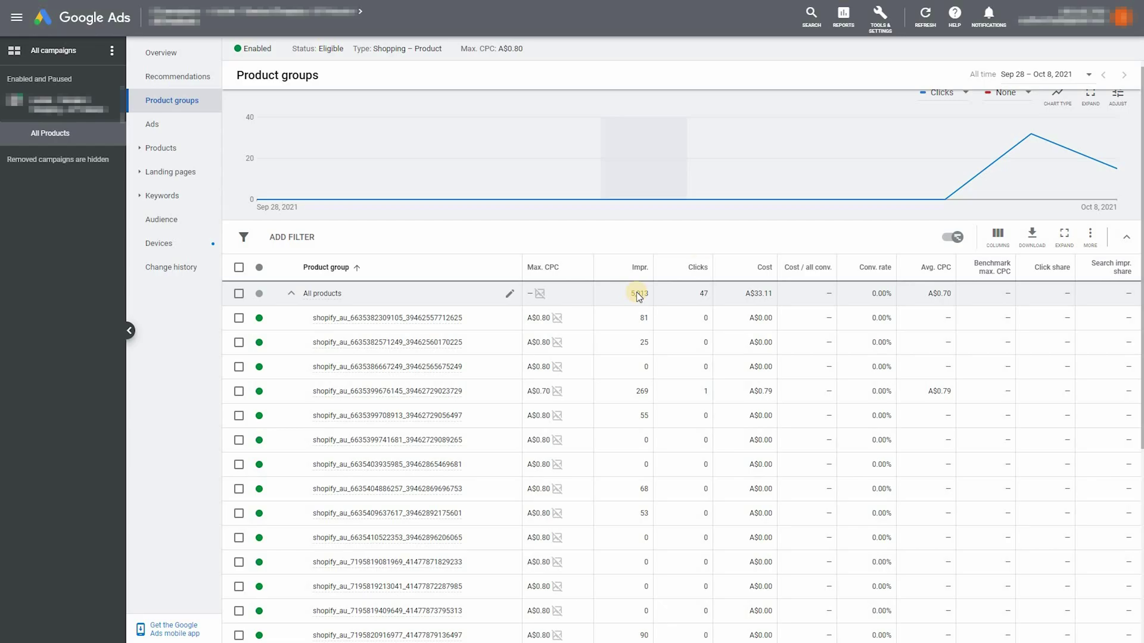